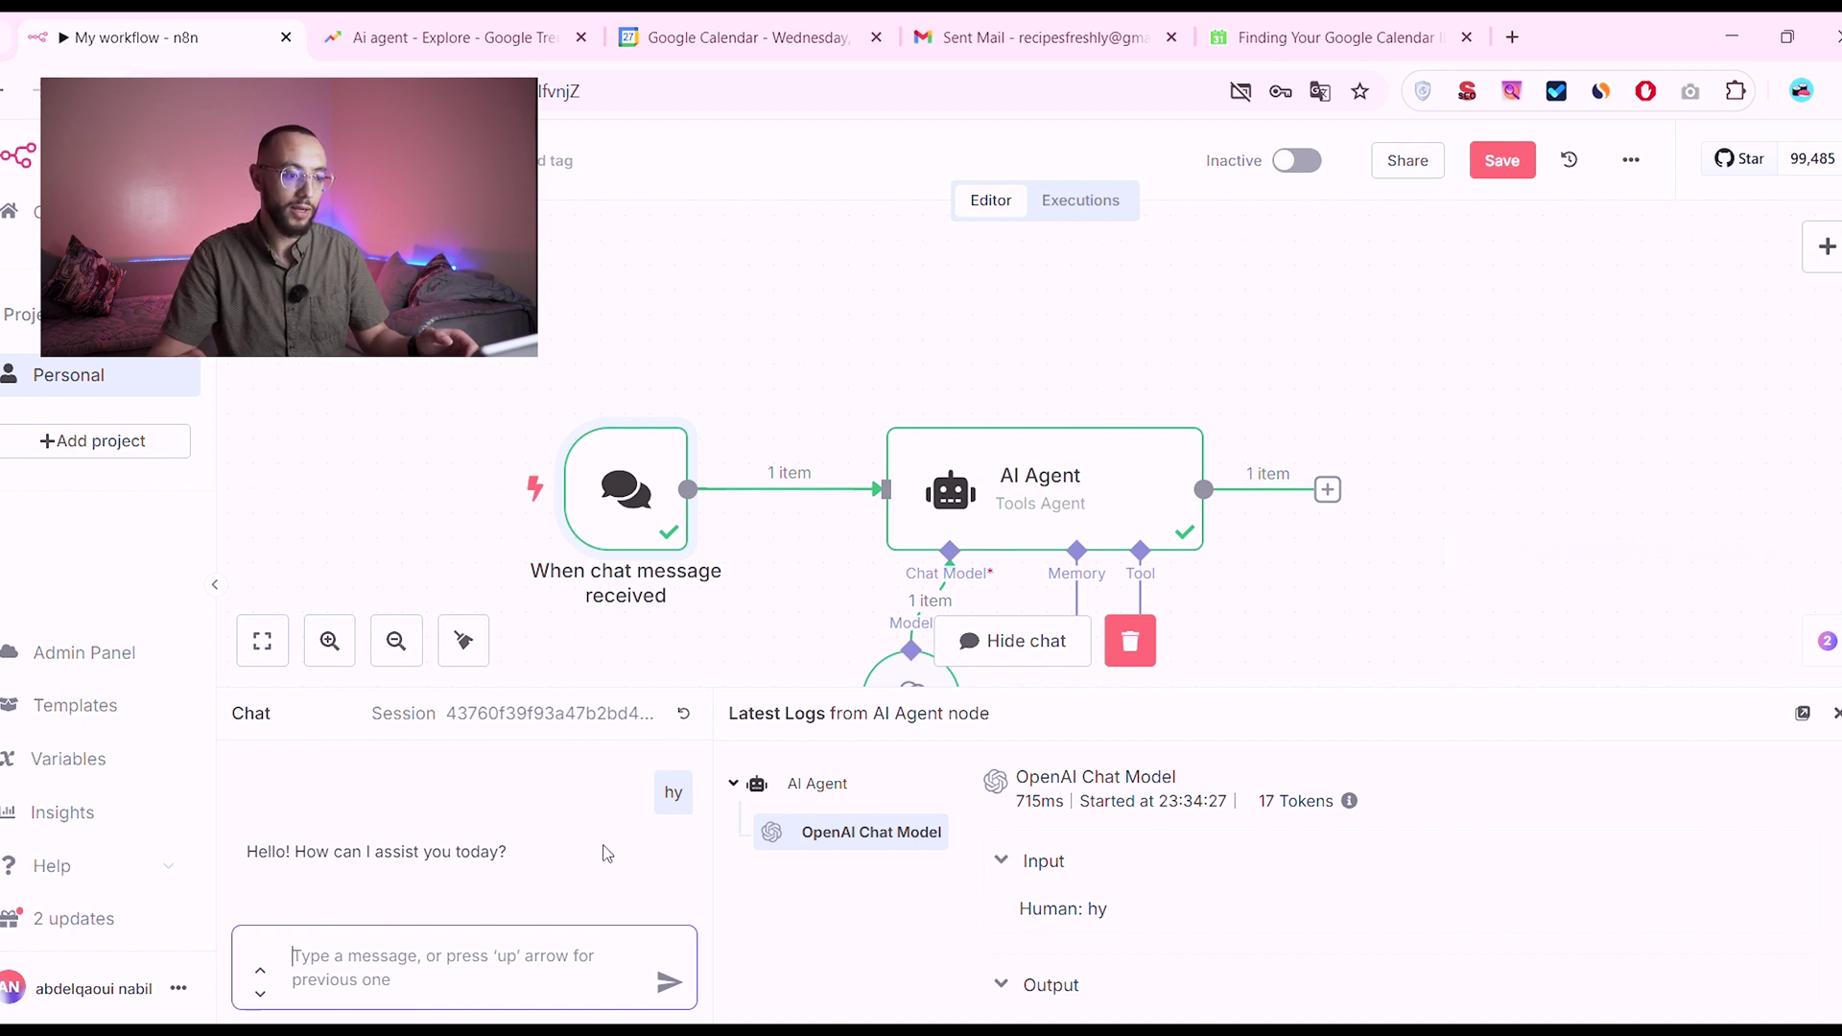
# Step: Rearrange the AI Agent, OpenAI Chat Model and chat trigger nodes higher on the canvas
pyautogui.moveTo(1024, 496); pyautogui.dragTo(1049, 373)
pyautogui.moveTo(913, 674); pyautogui.dragTo(910, 610)
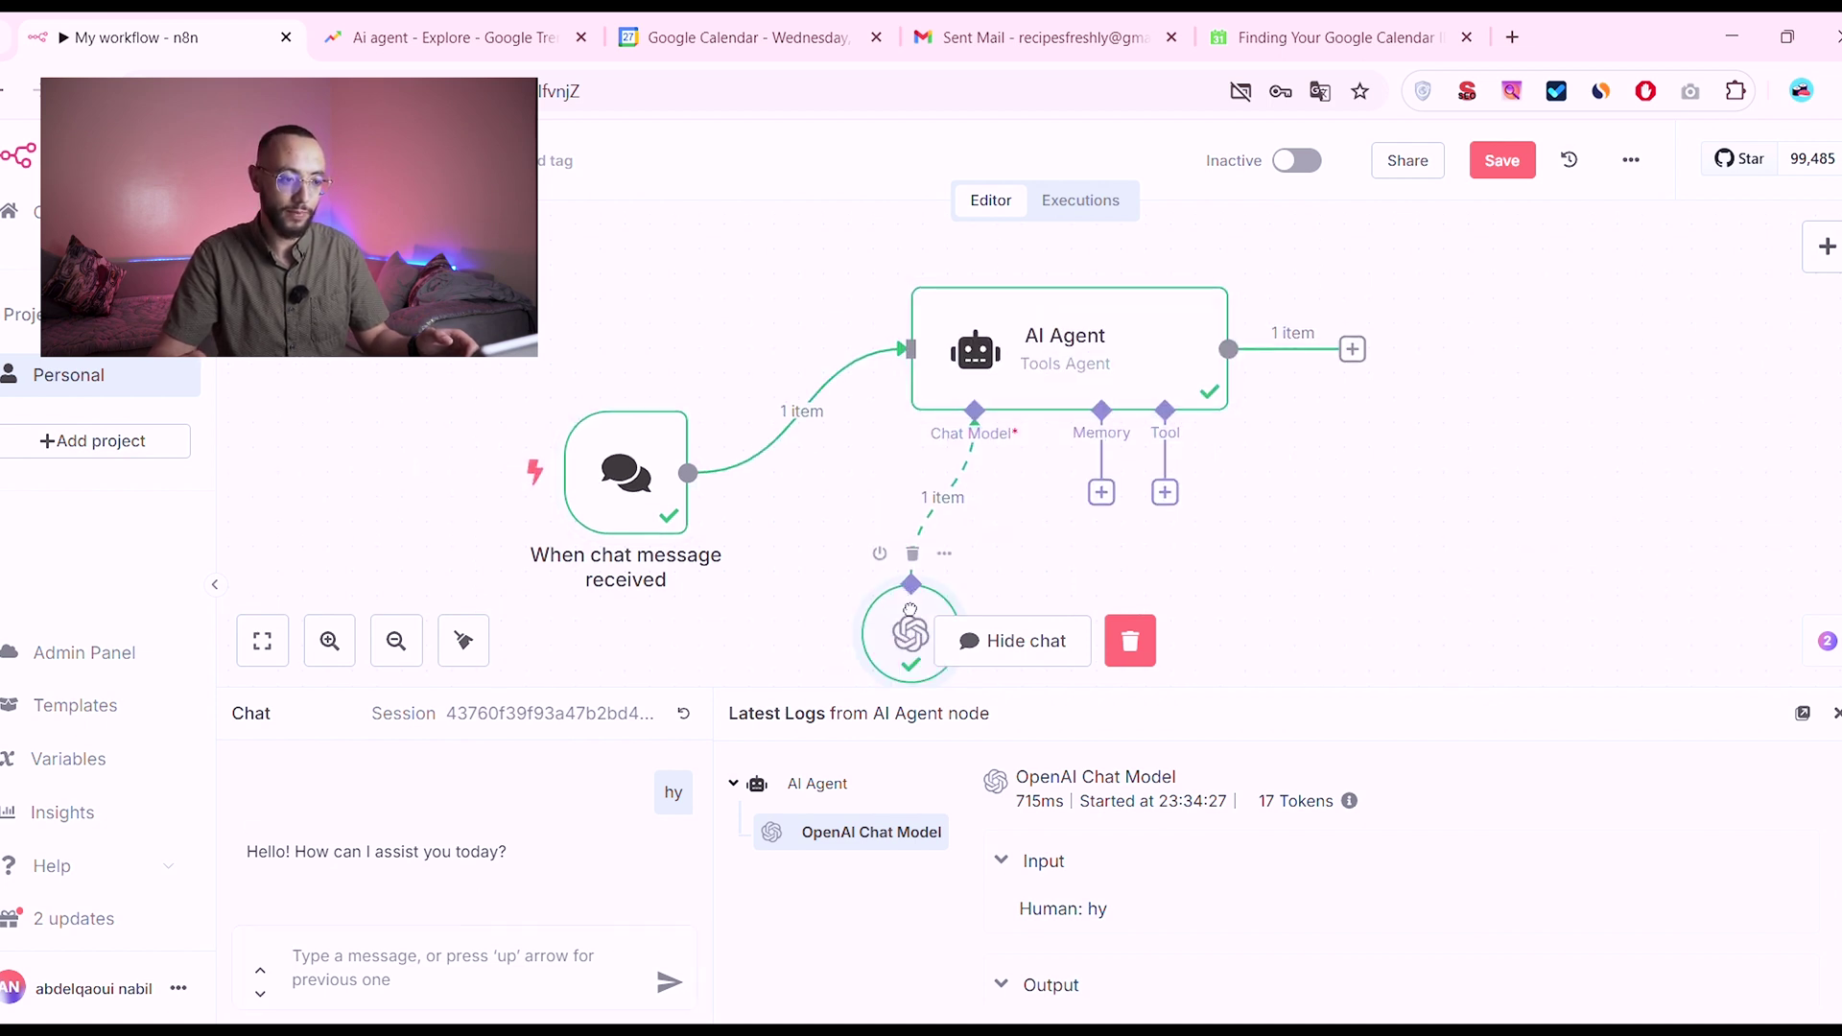
pyautogui.moveTo(672, 519); pyautogui.dragTo(671, 469)
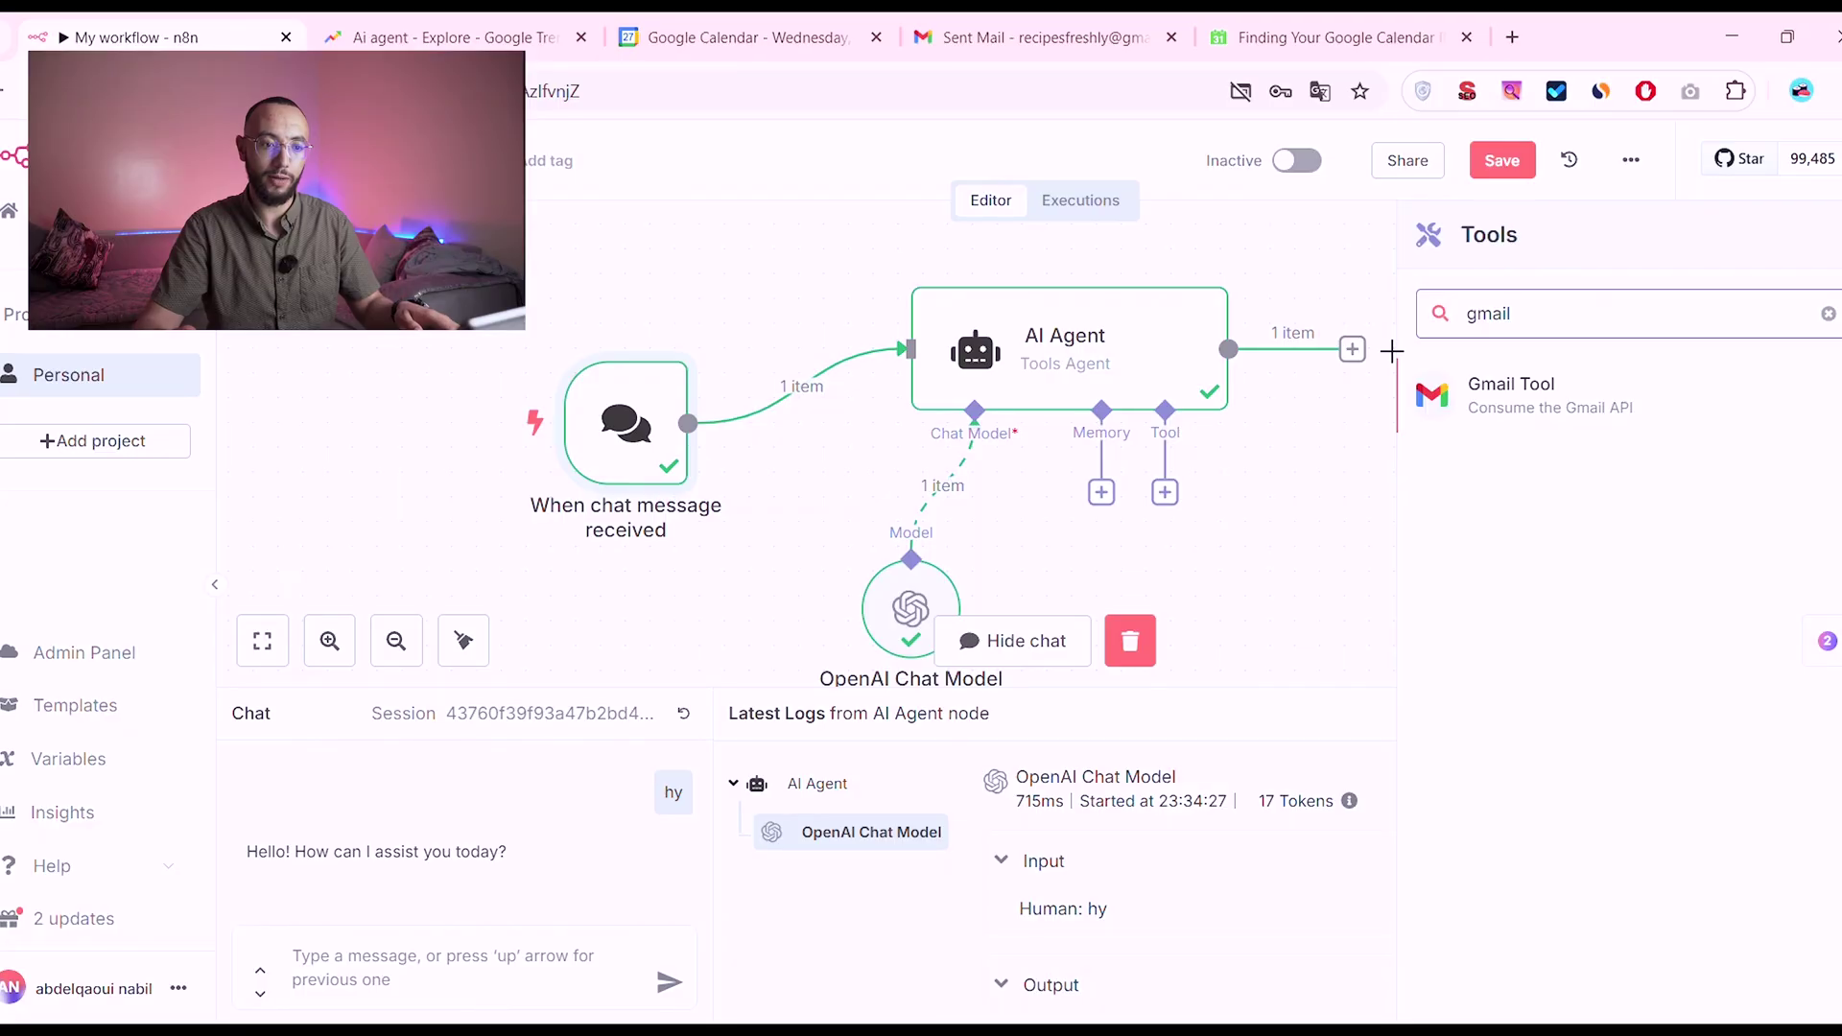
# Step: Add a Gmail tool to the agent with resource Message and operation Send
pyautogui.click(1494, 388)
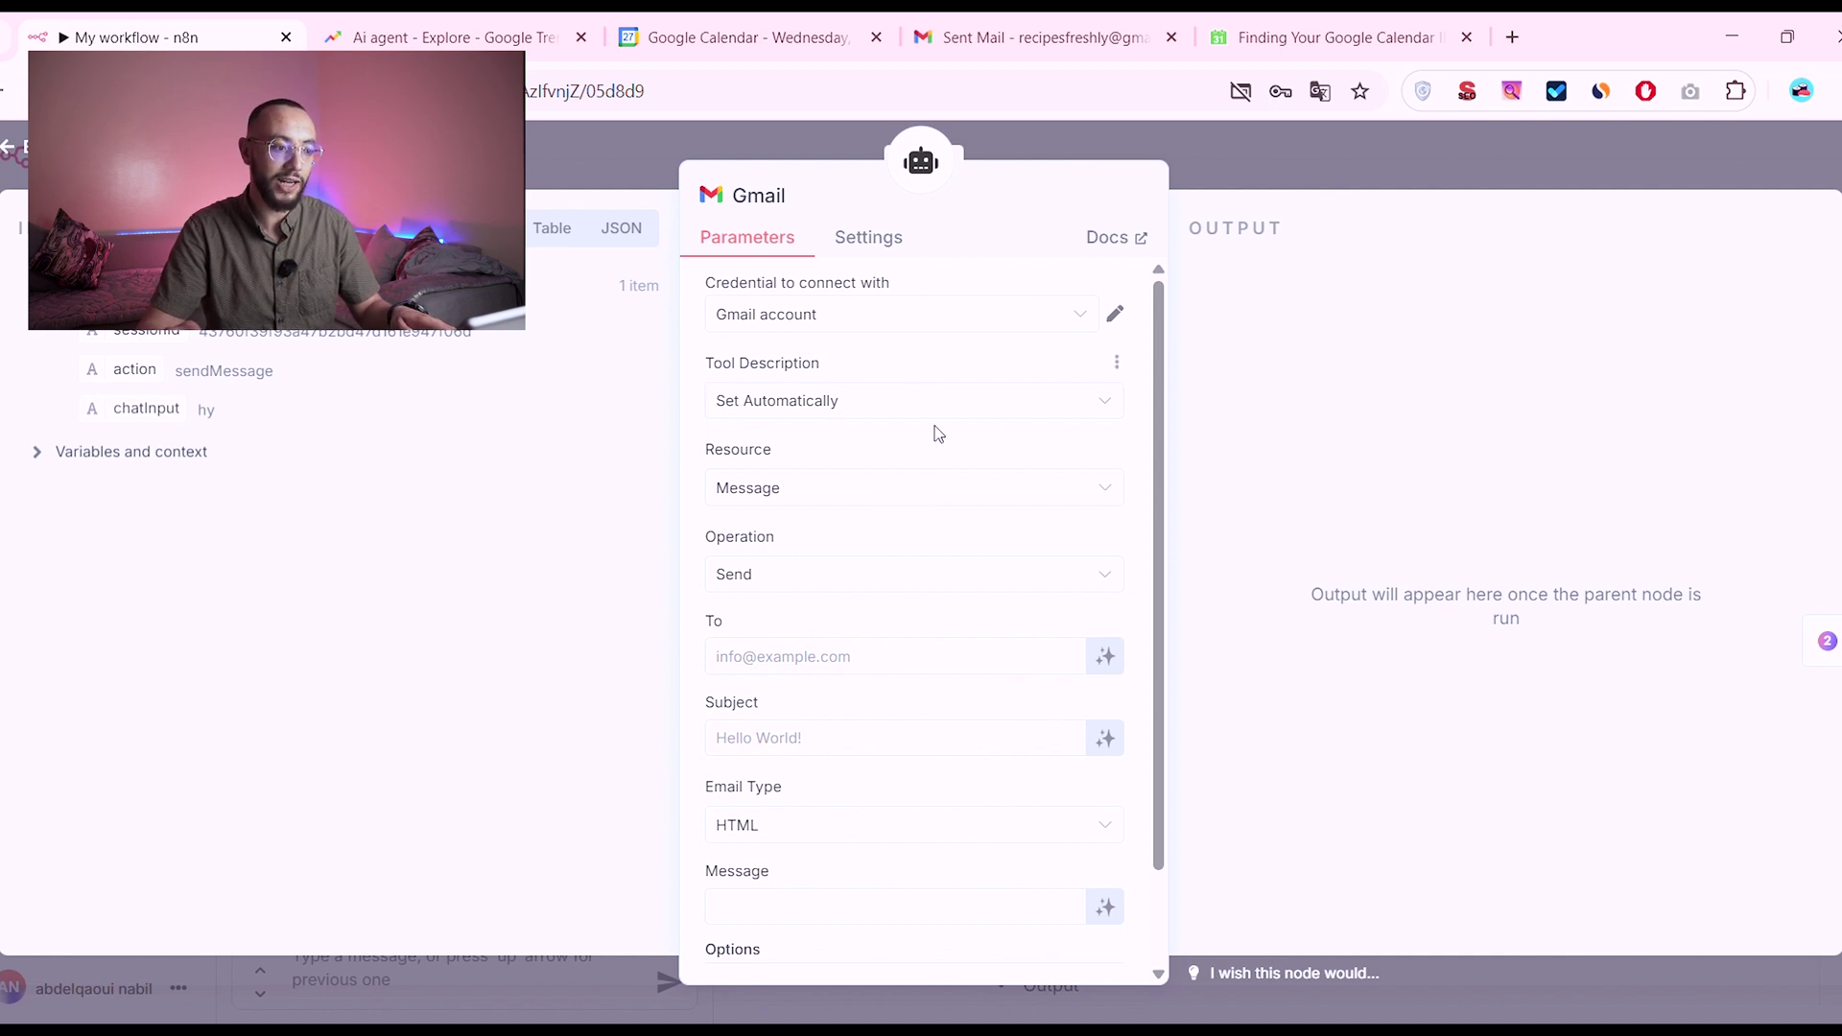
pyautogui.click(764, 498)
pyautogui.click(765, 500)
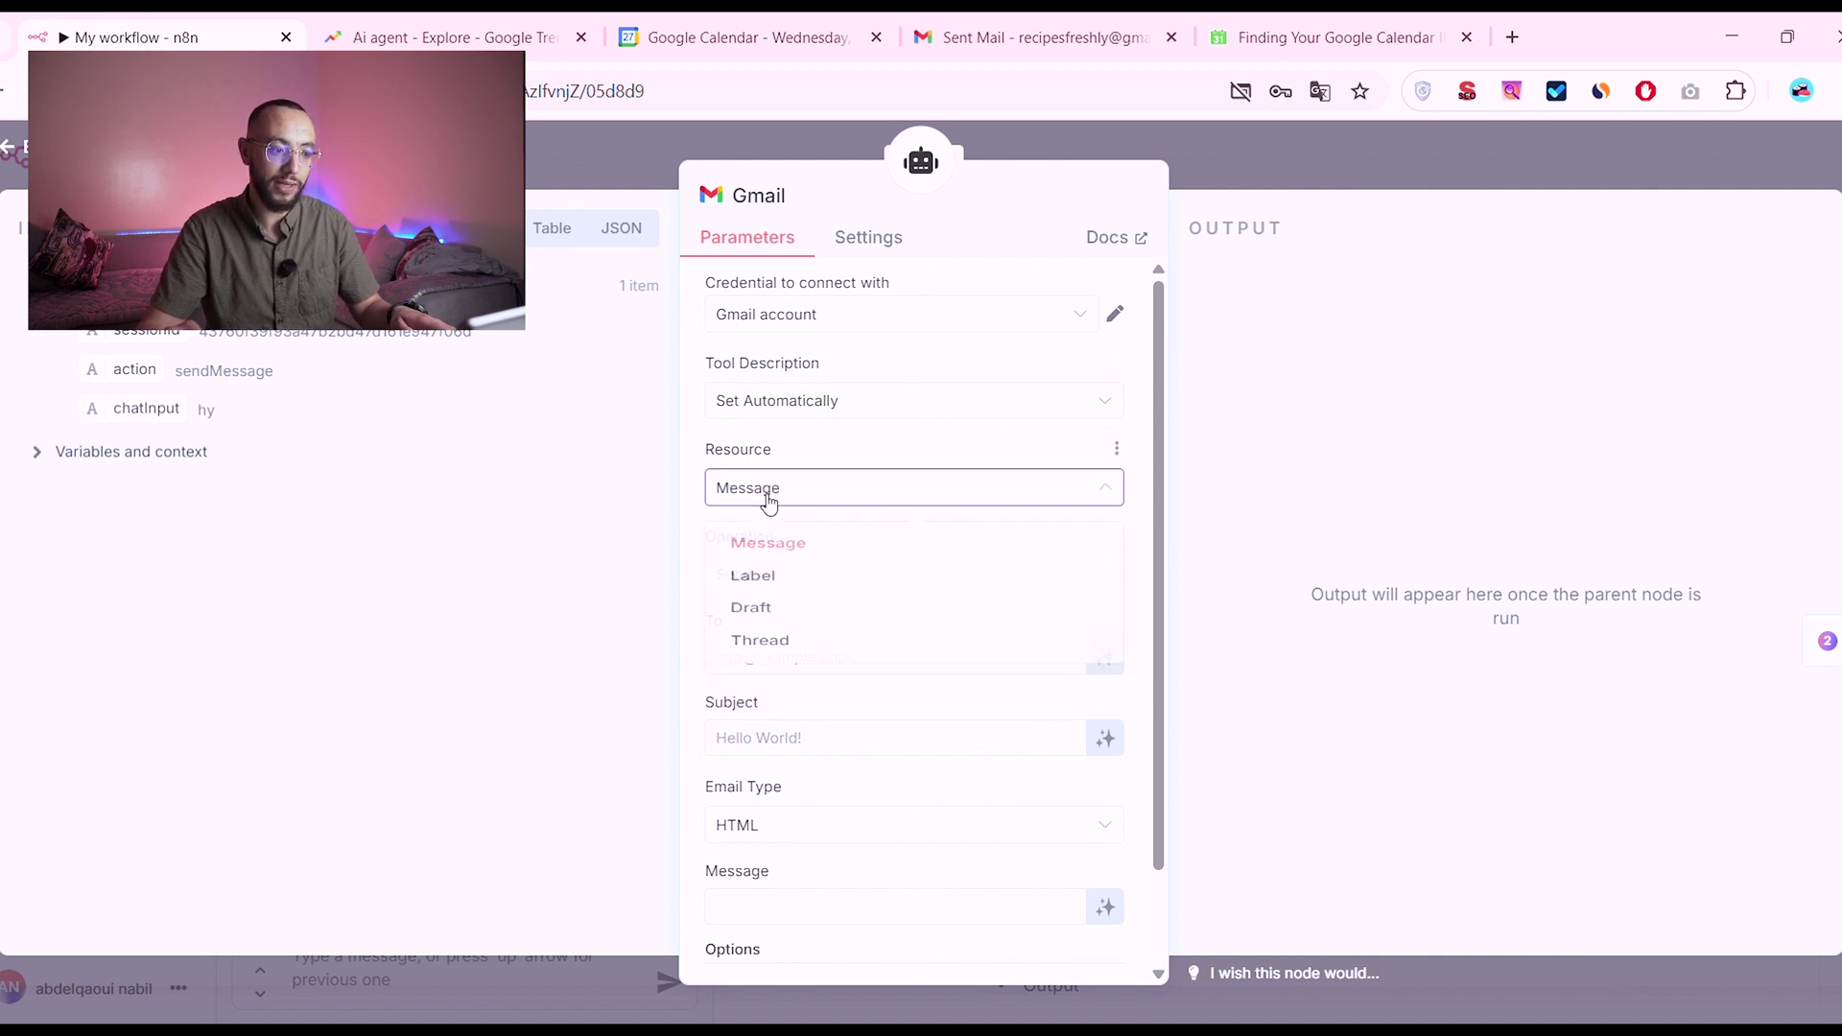
pyautogui.click(772, 572)
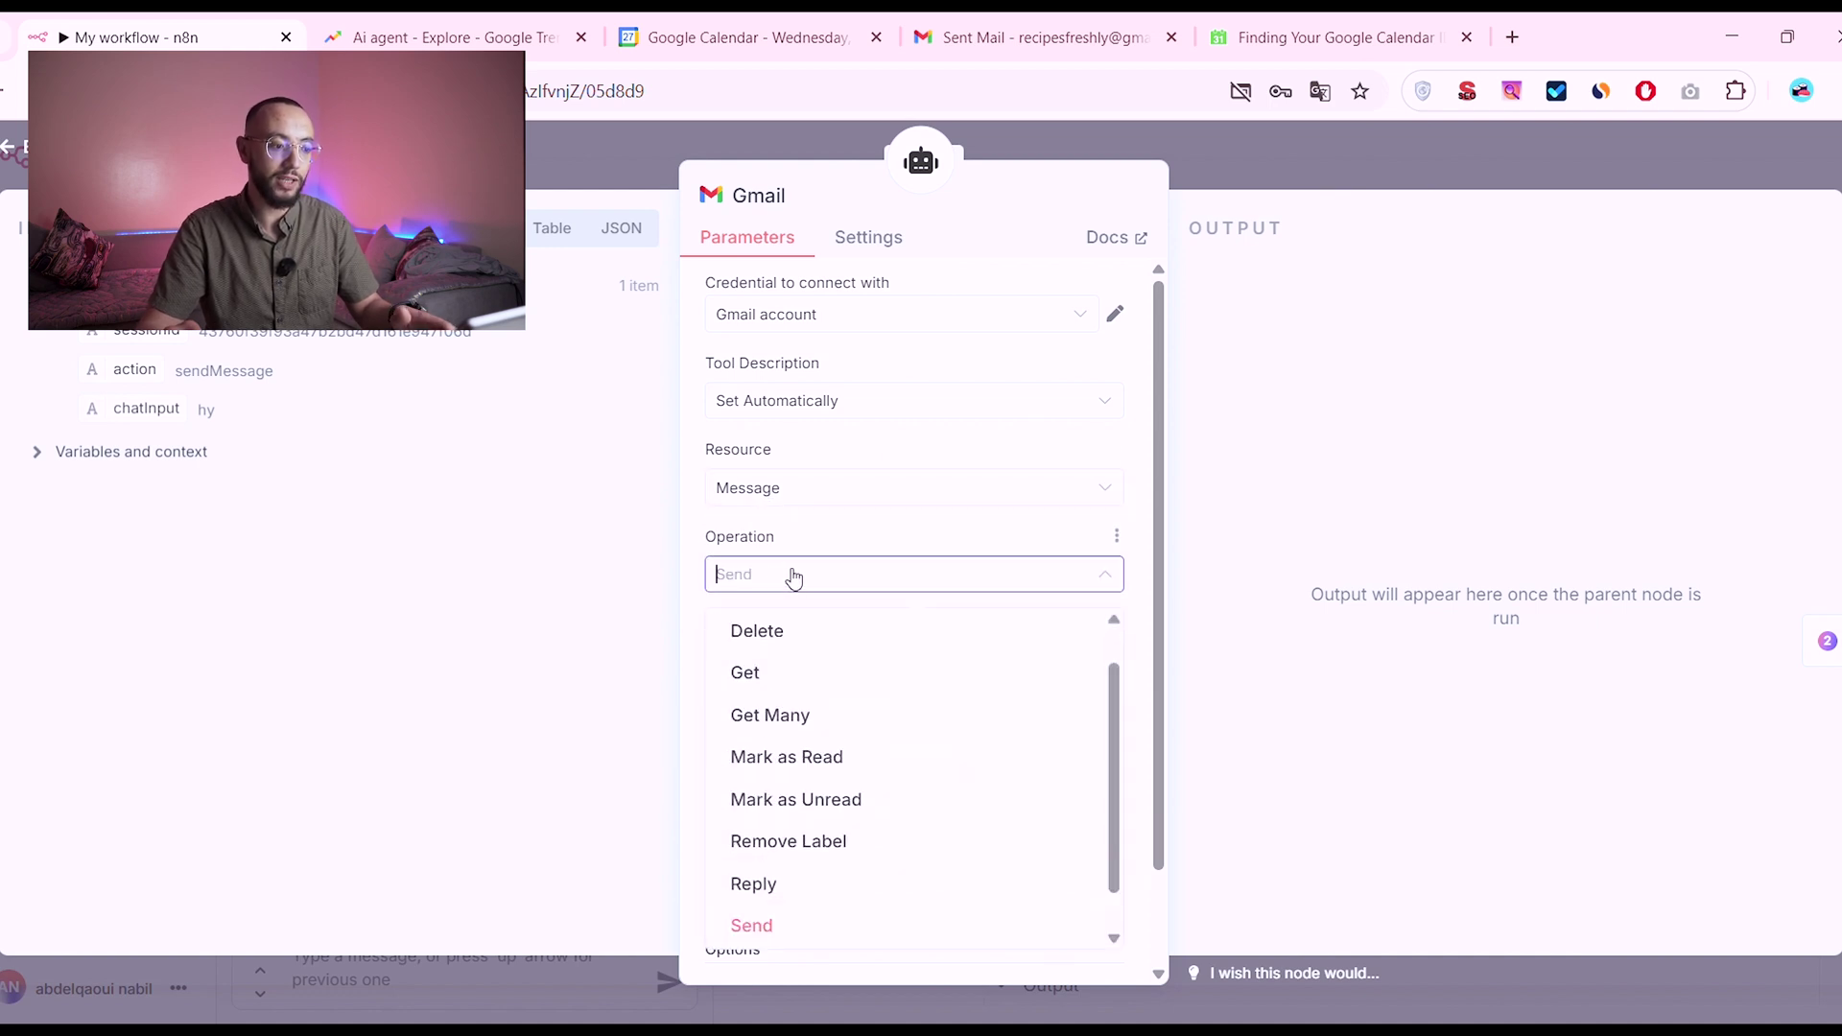
pyautogui.click(791, 575)
pyautogui.scroll(-2, 705, 525)
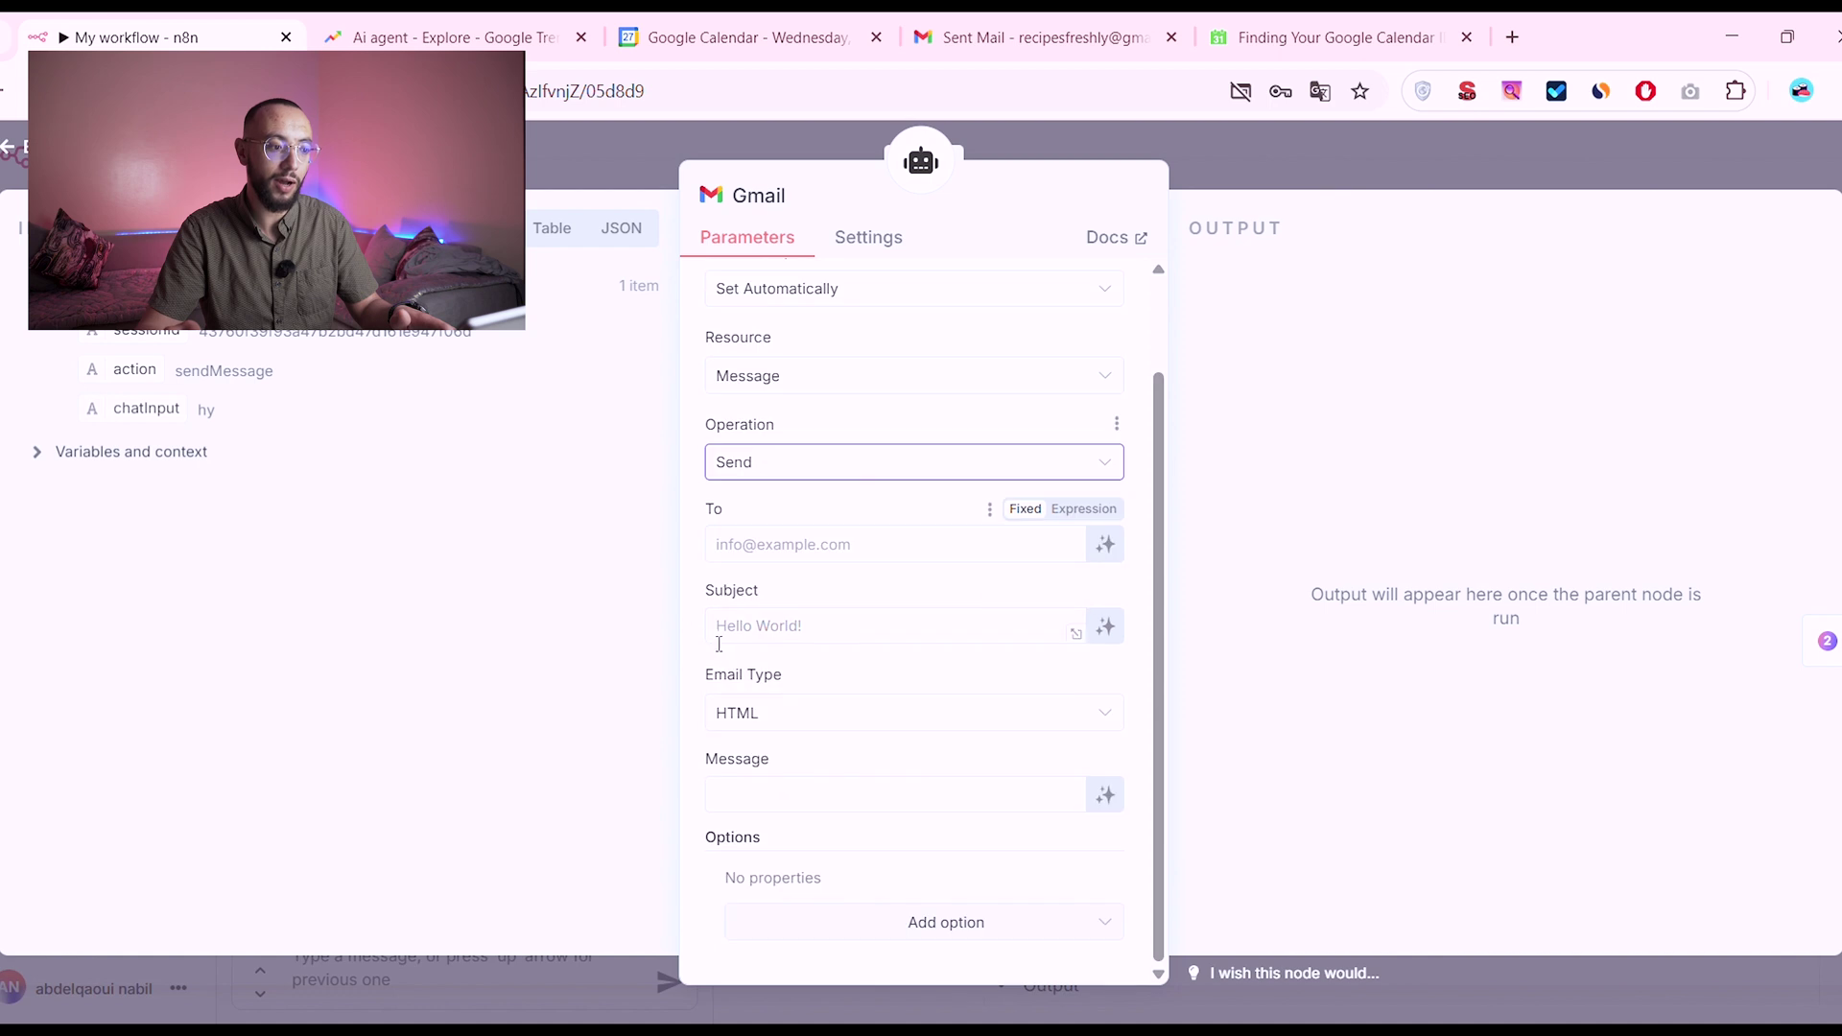
# Step: Let the model define the Gmail tool's To, Subject and Message fields
pyautogui.click(795, 553)
pyautogui.click(827, 507)
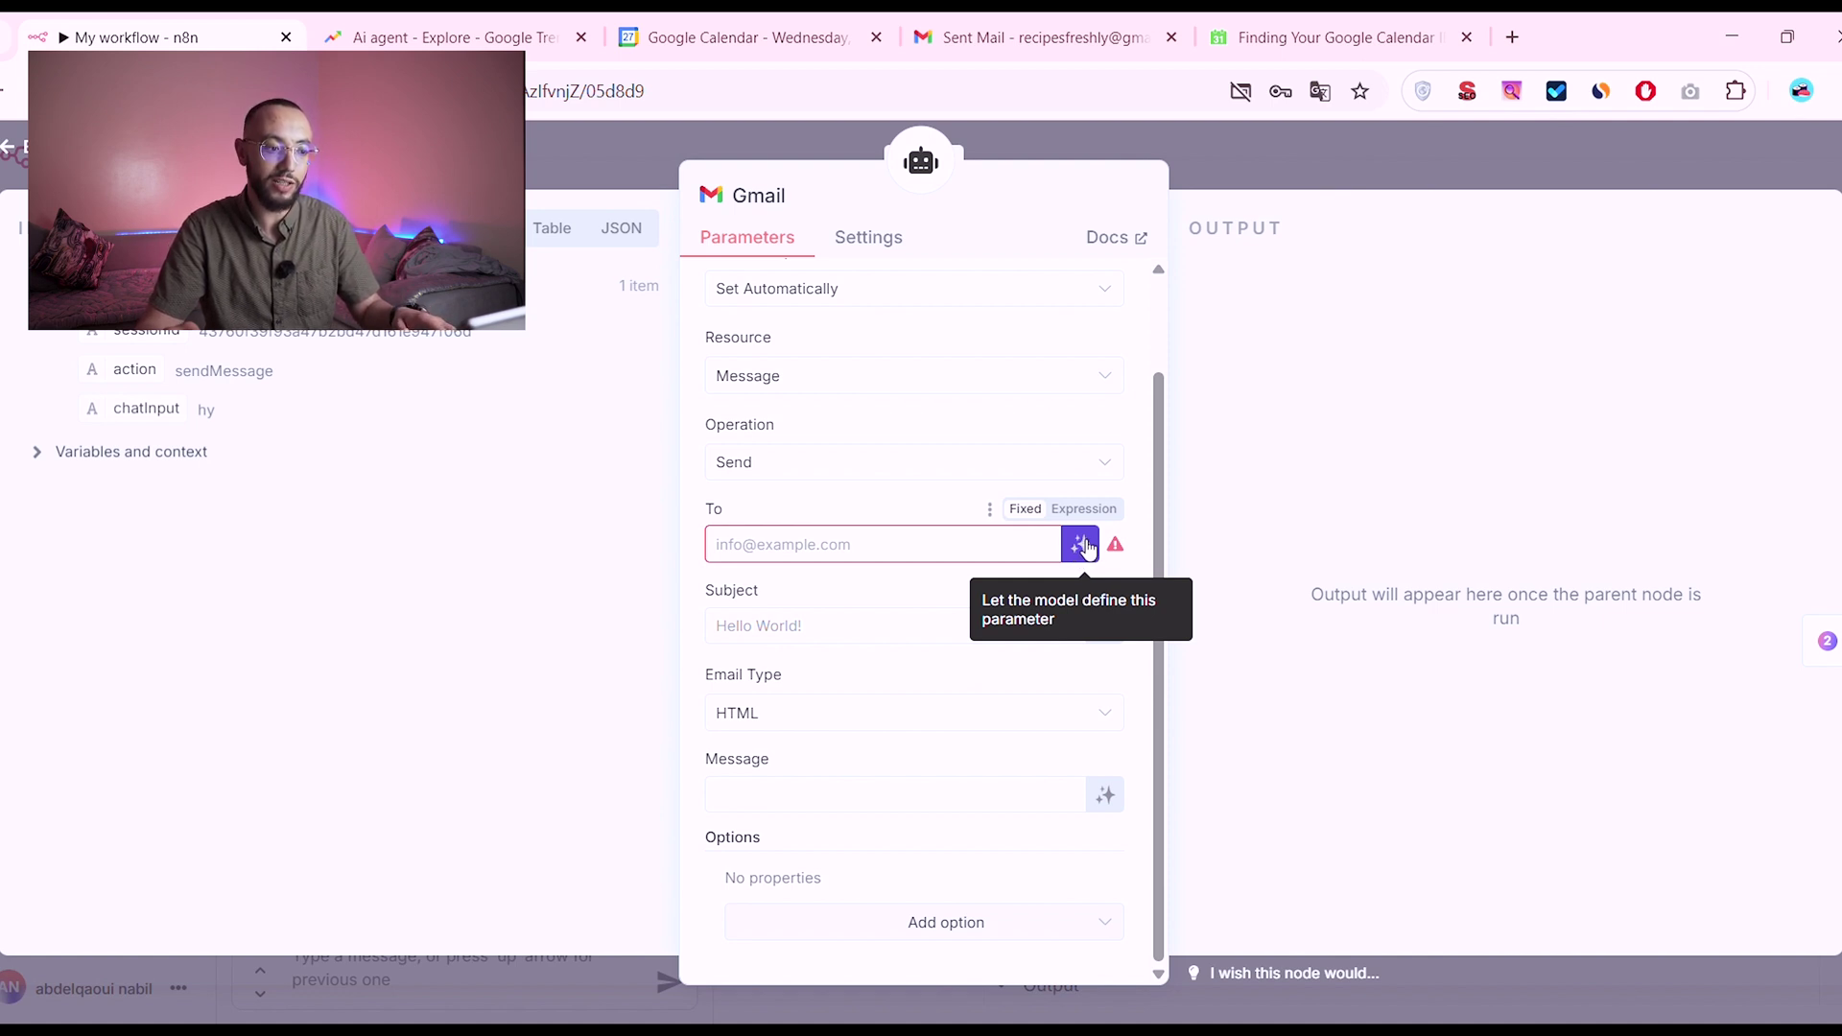
pyautogui.click(1084, 546)
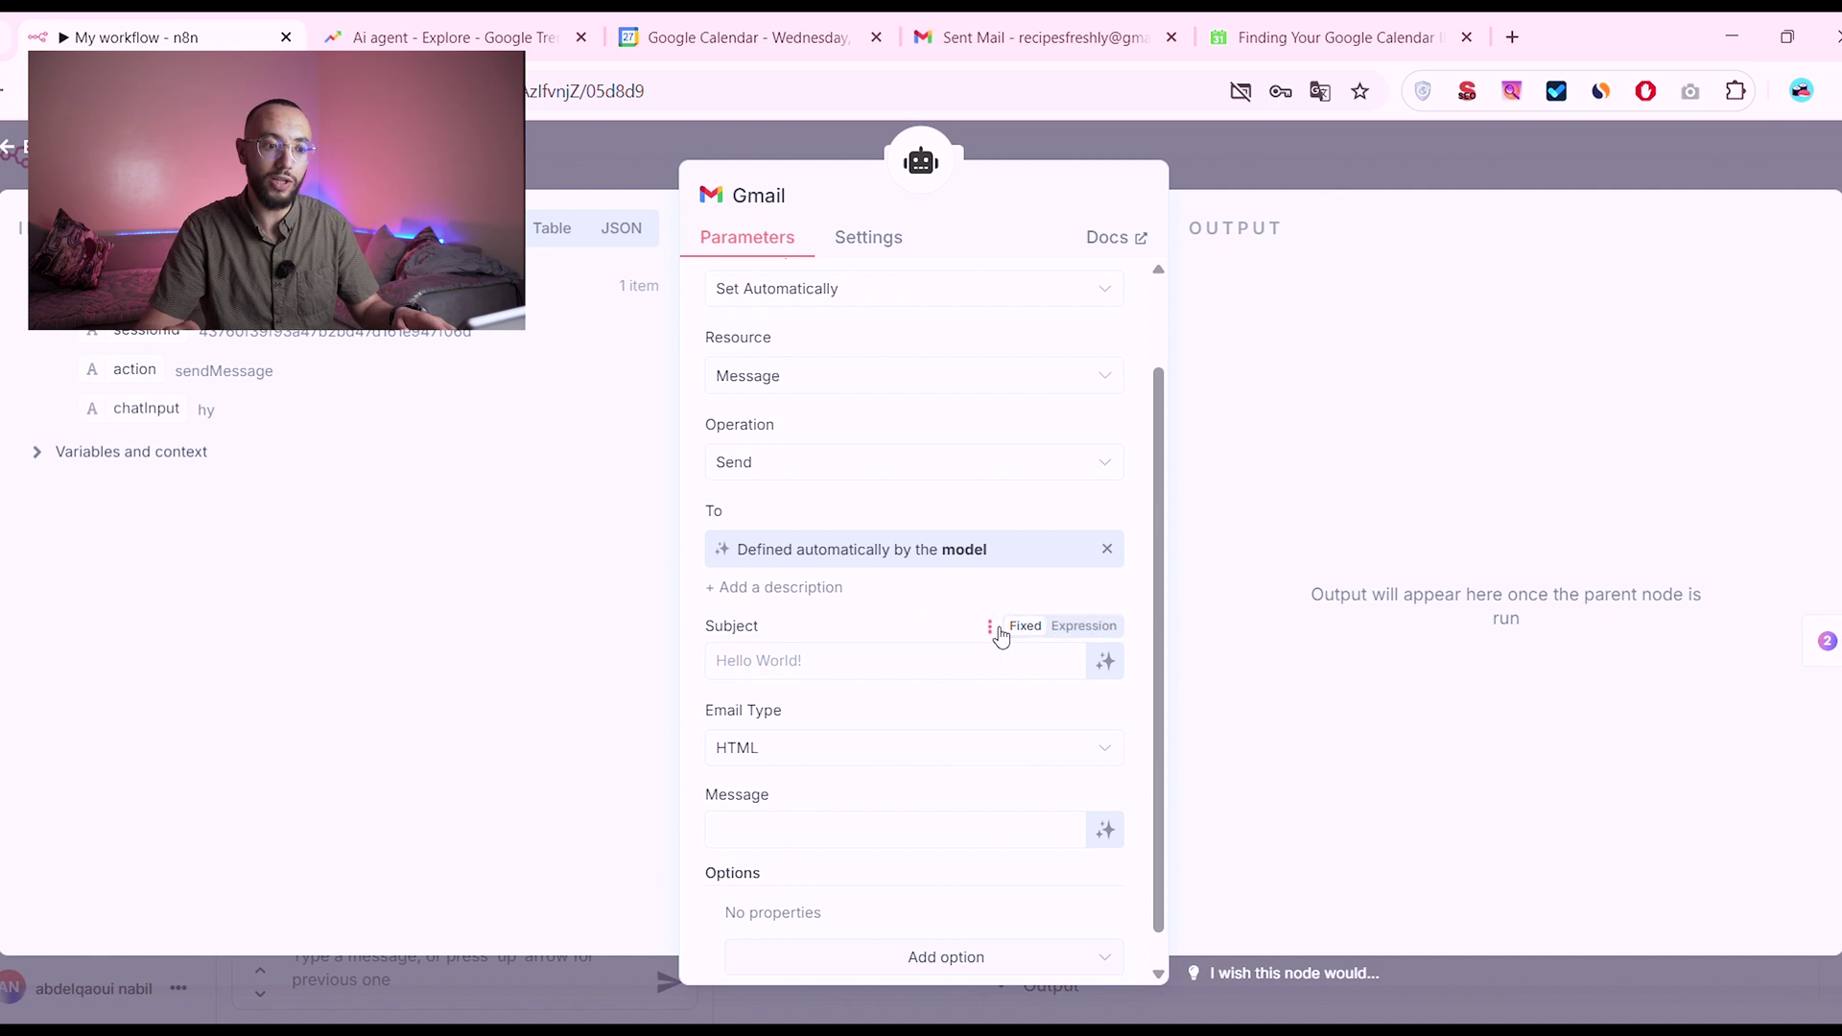
pyautogui.click(1104, 661)
pyautogui.scroll(-2, 892, 609)
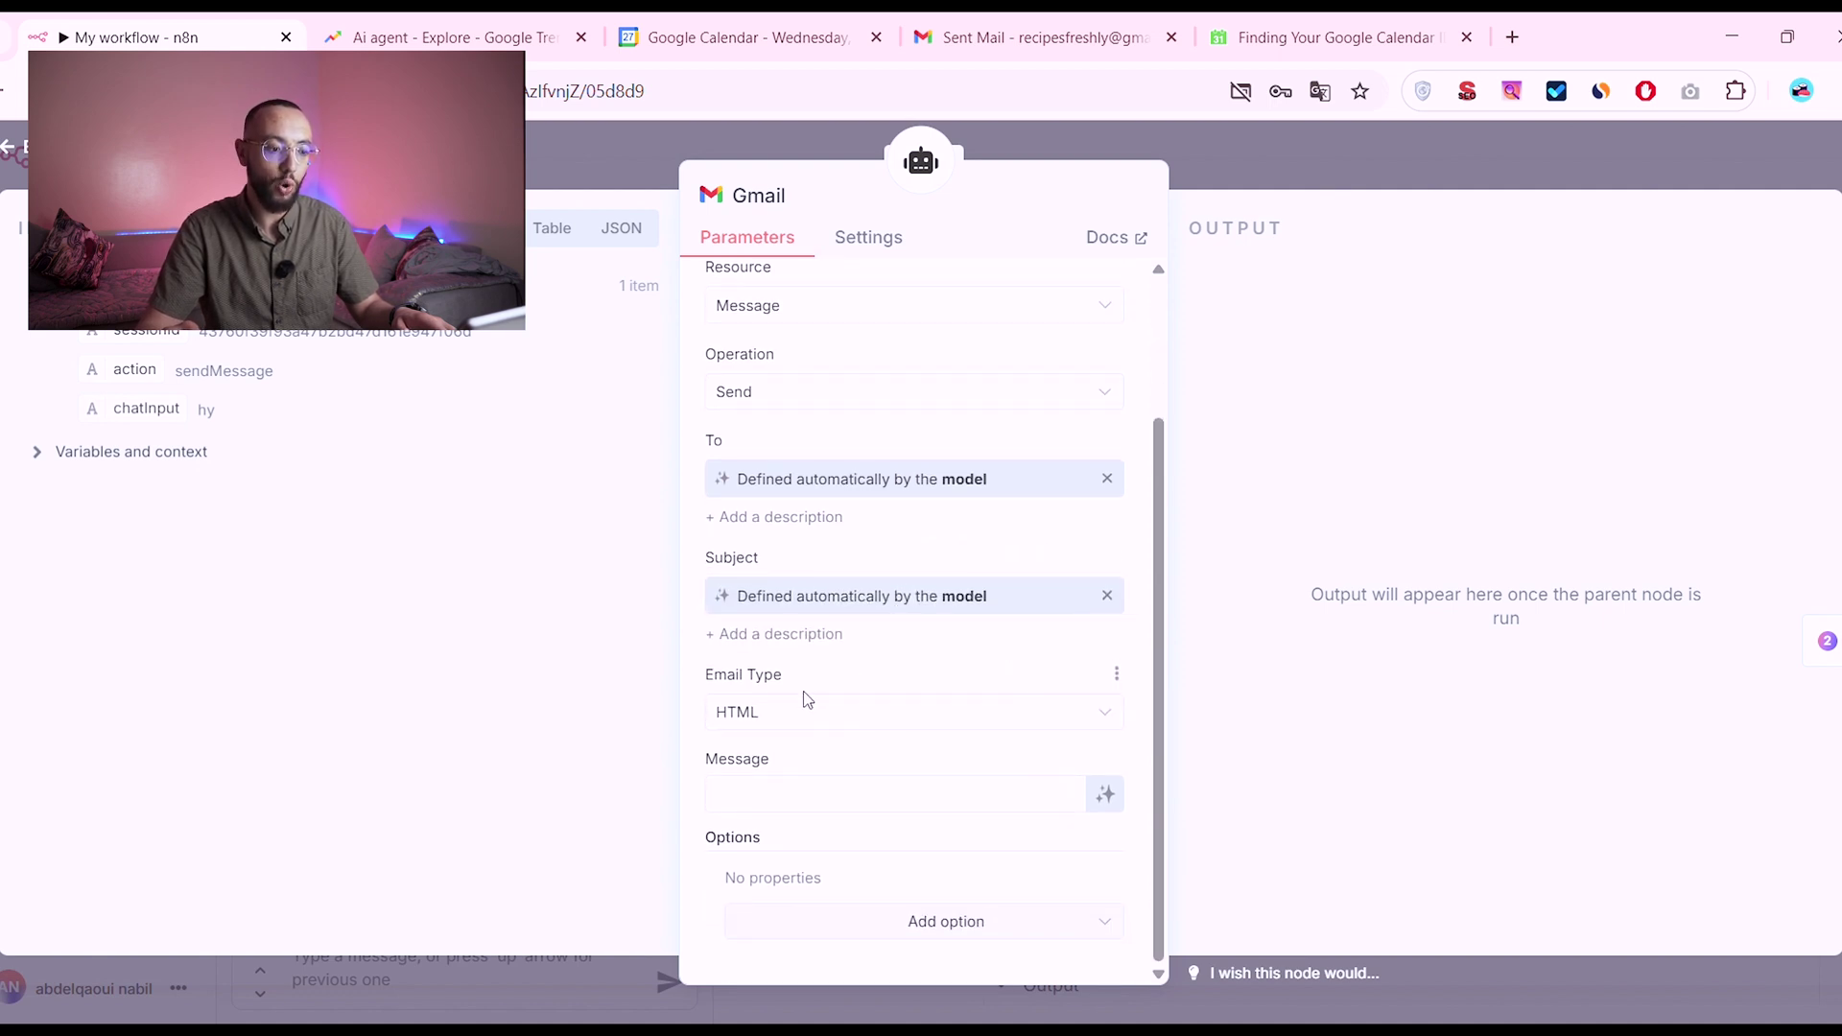
pyautogui.click(1104, 793)
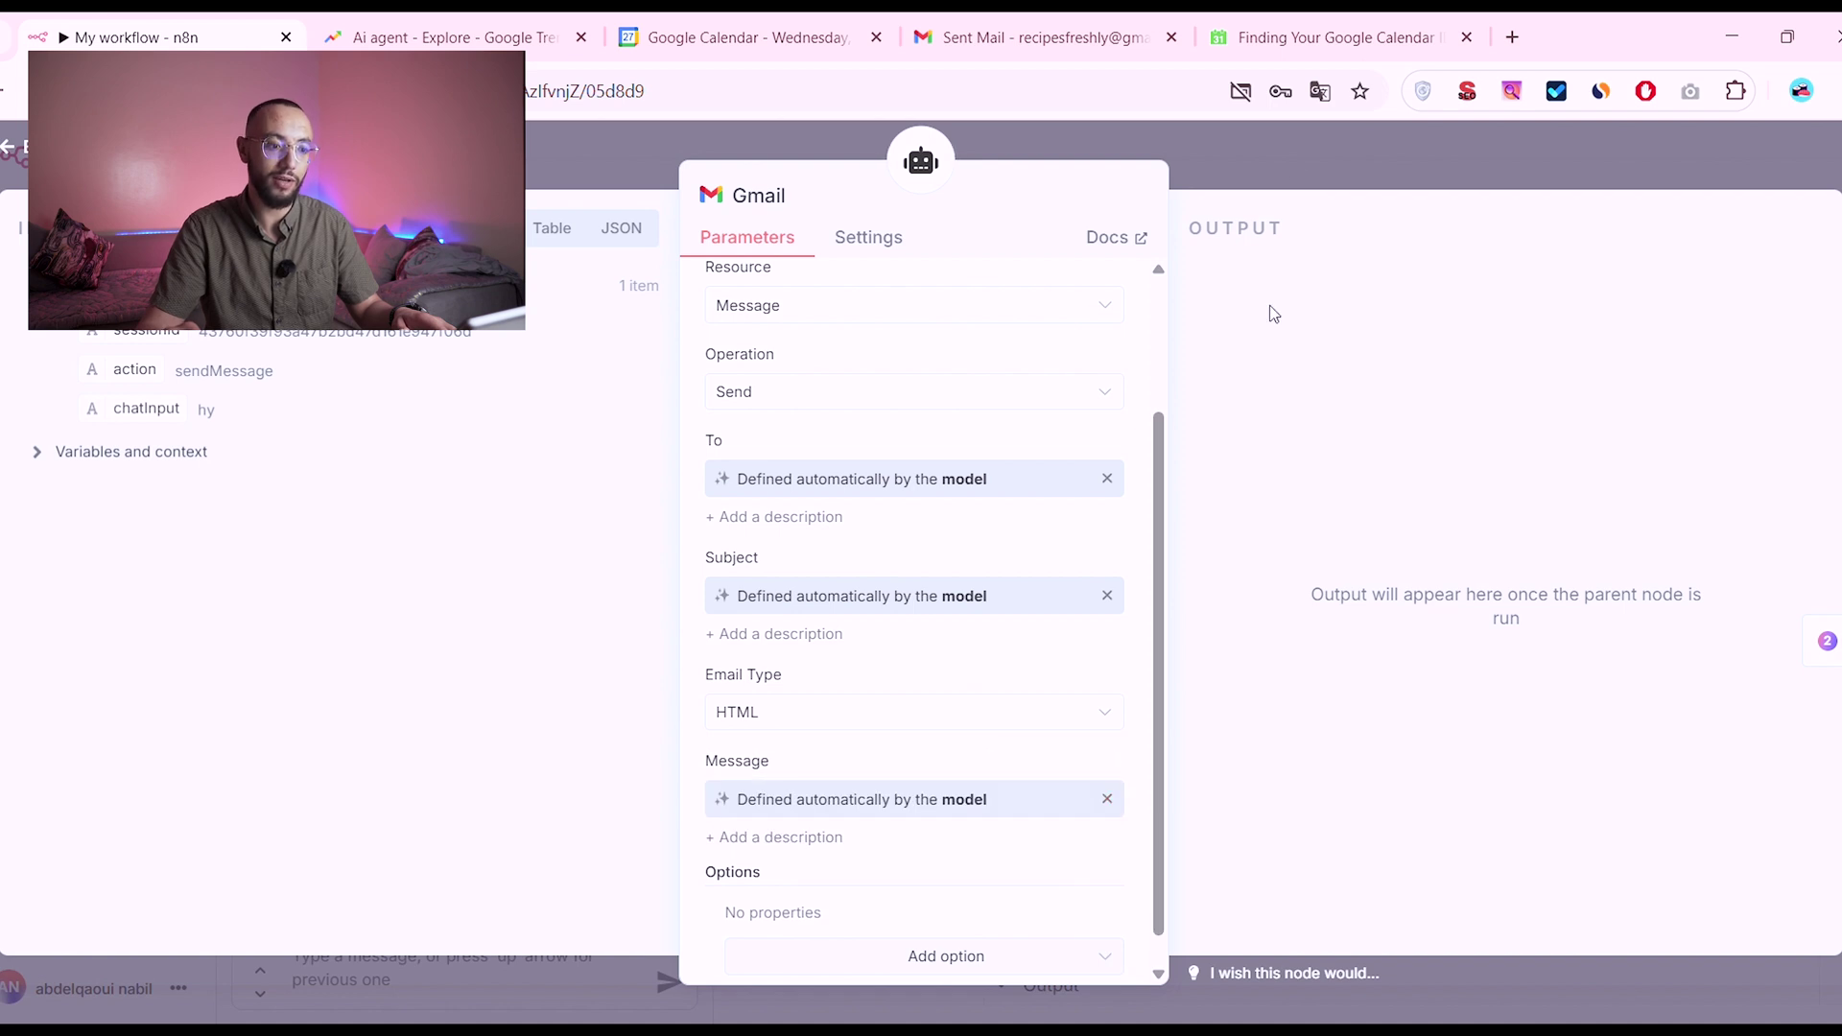
pyautogui.click(1279, 183)
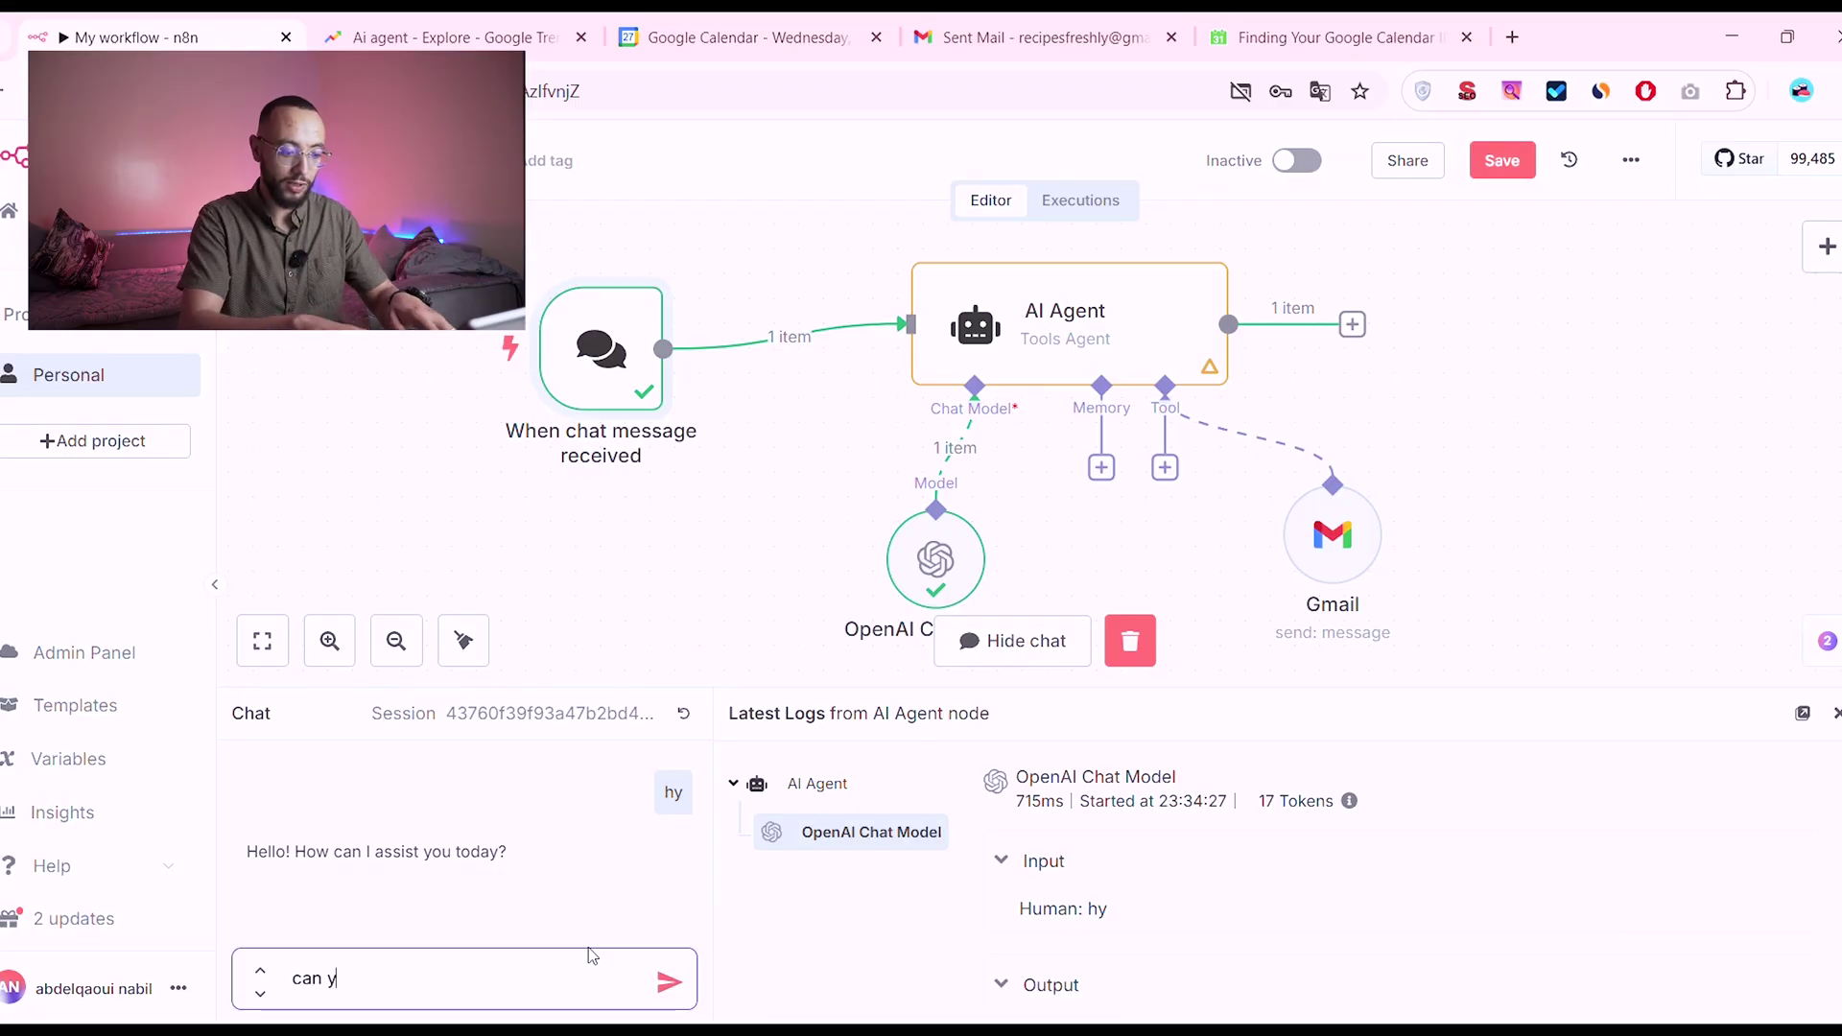
# Step: Ask the agent in the test chat to send a test email to the user's Gmail address
pyautogui.write('send an')
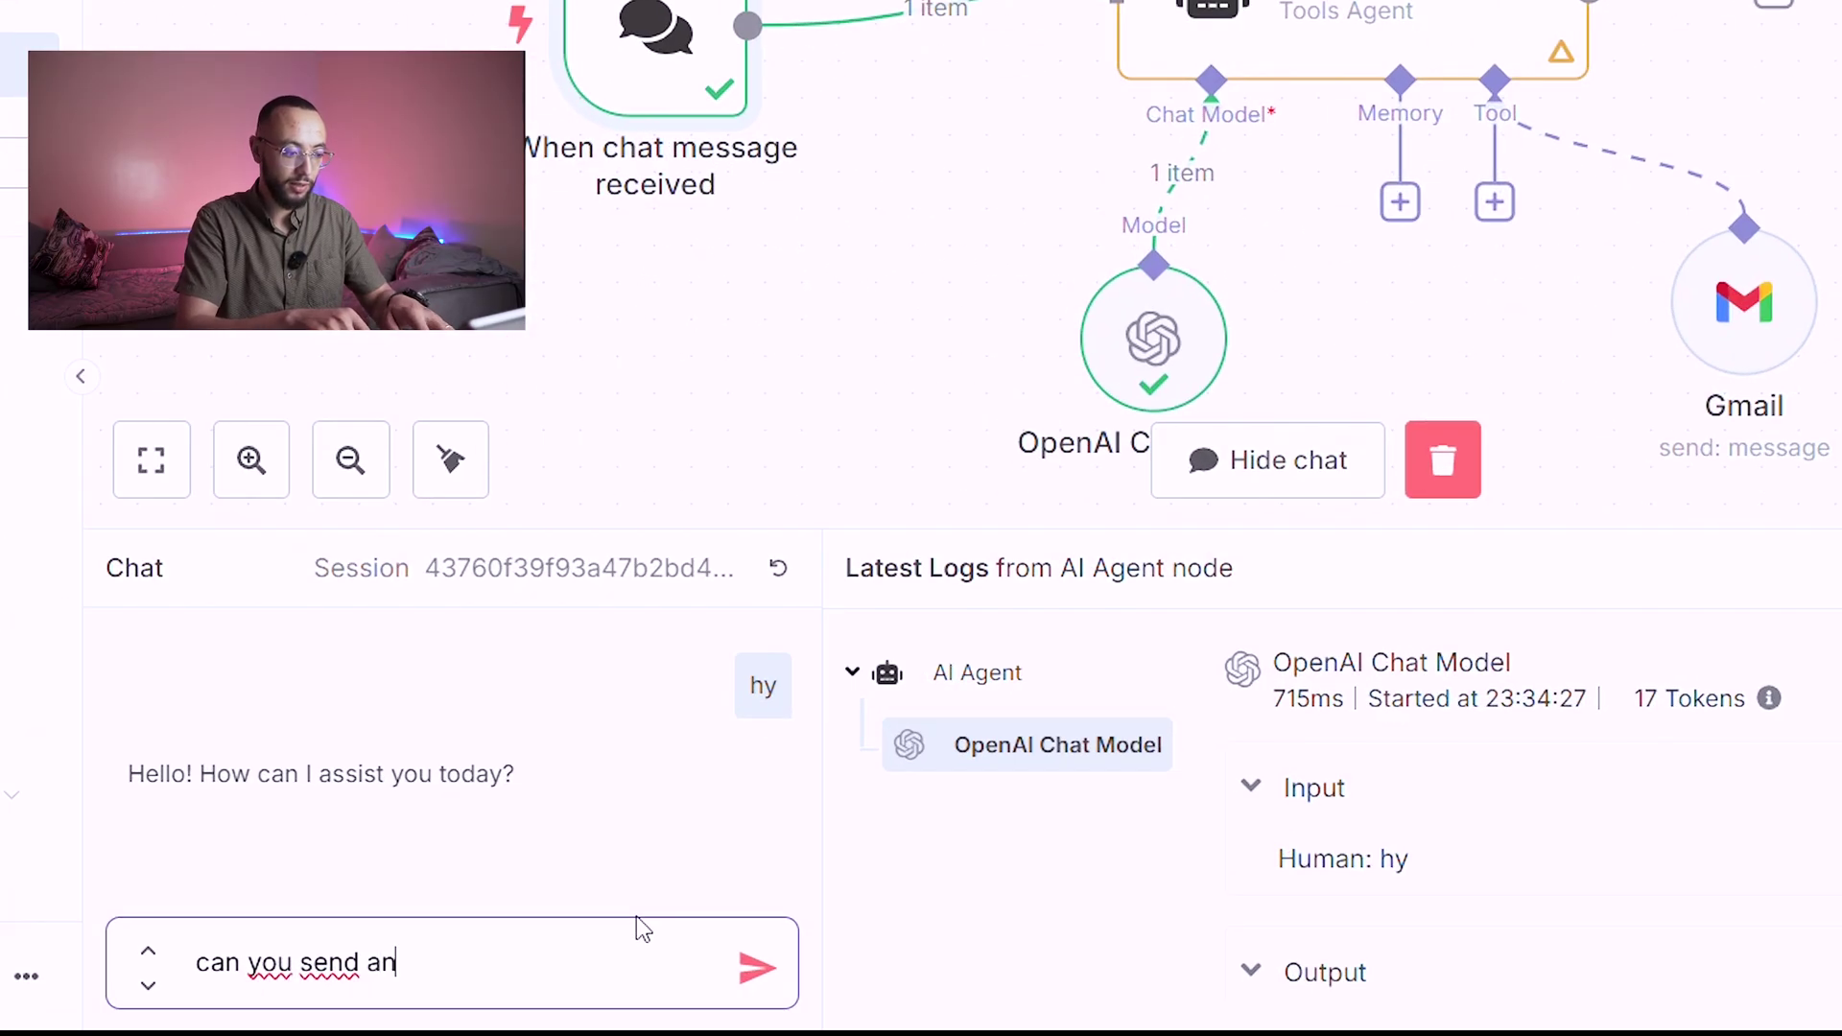
pyautogui.write(' em')
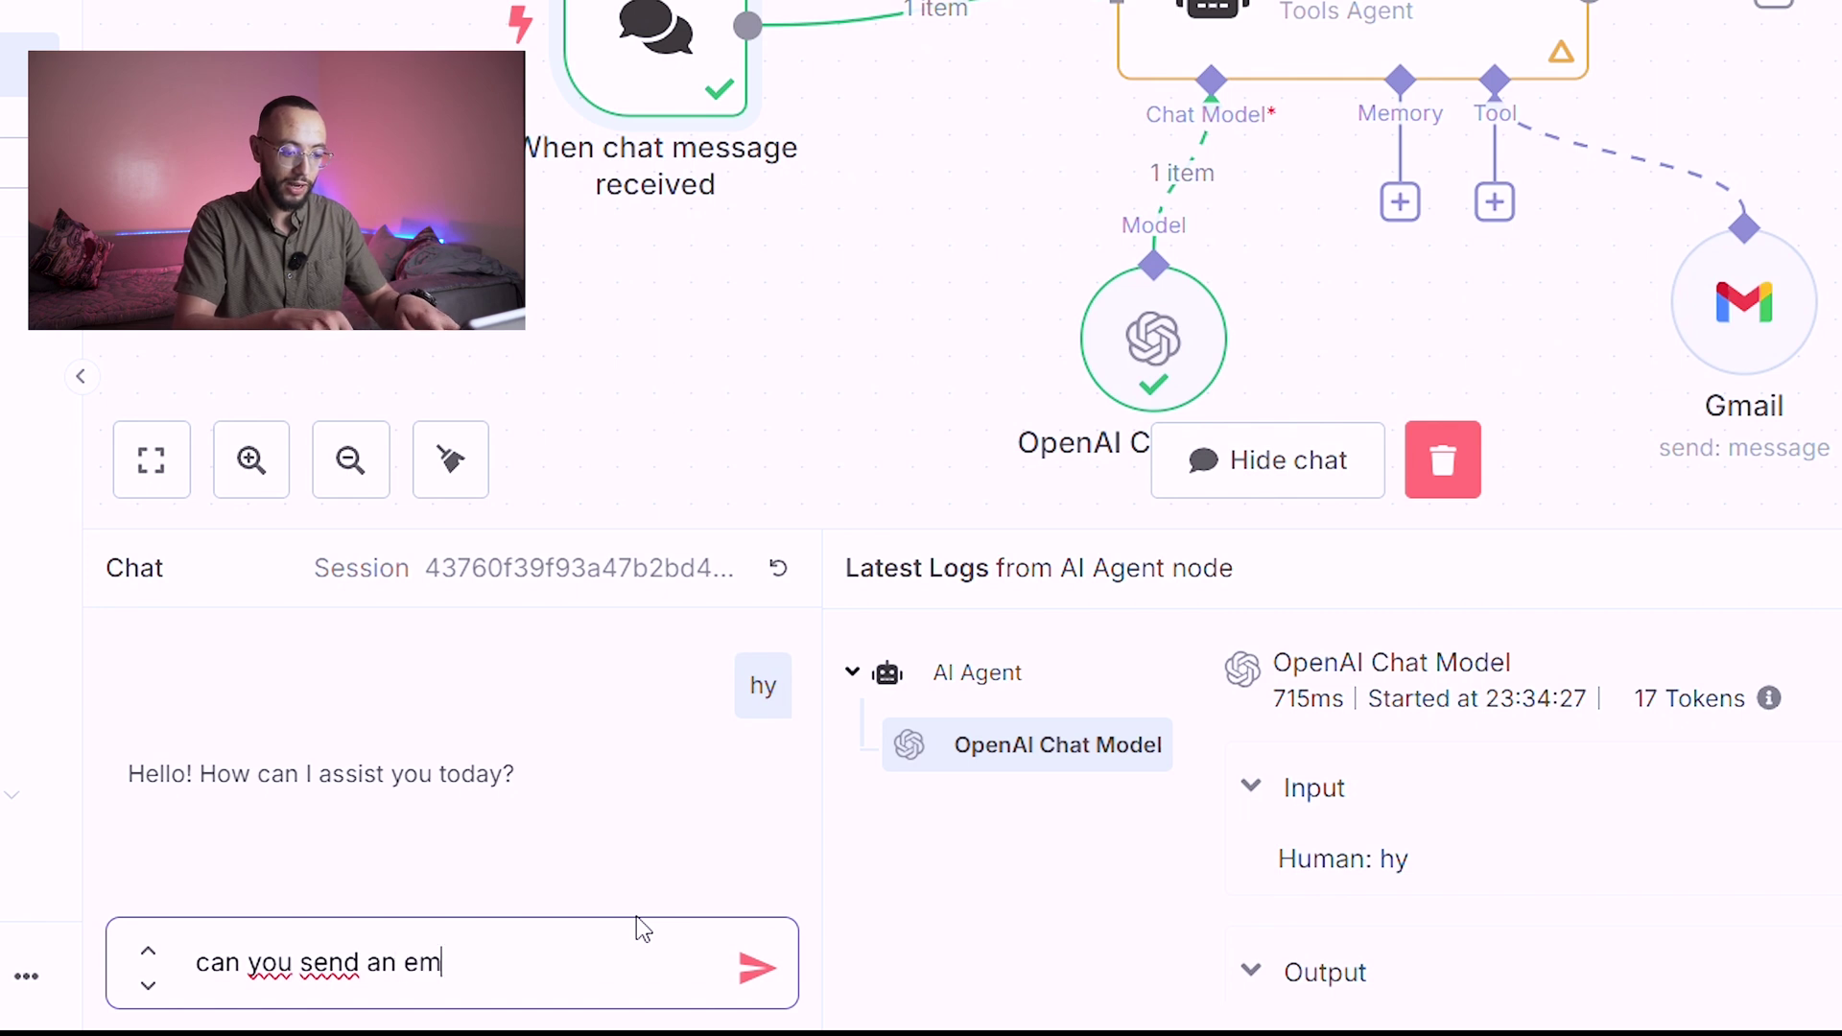
pyautogui.write('ail test ')
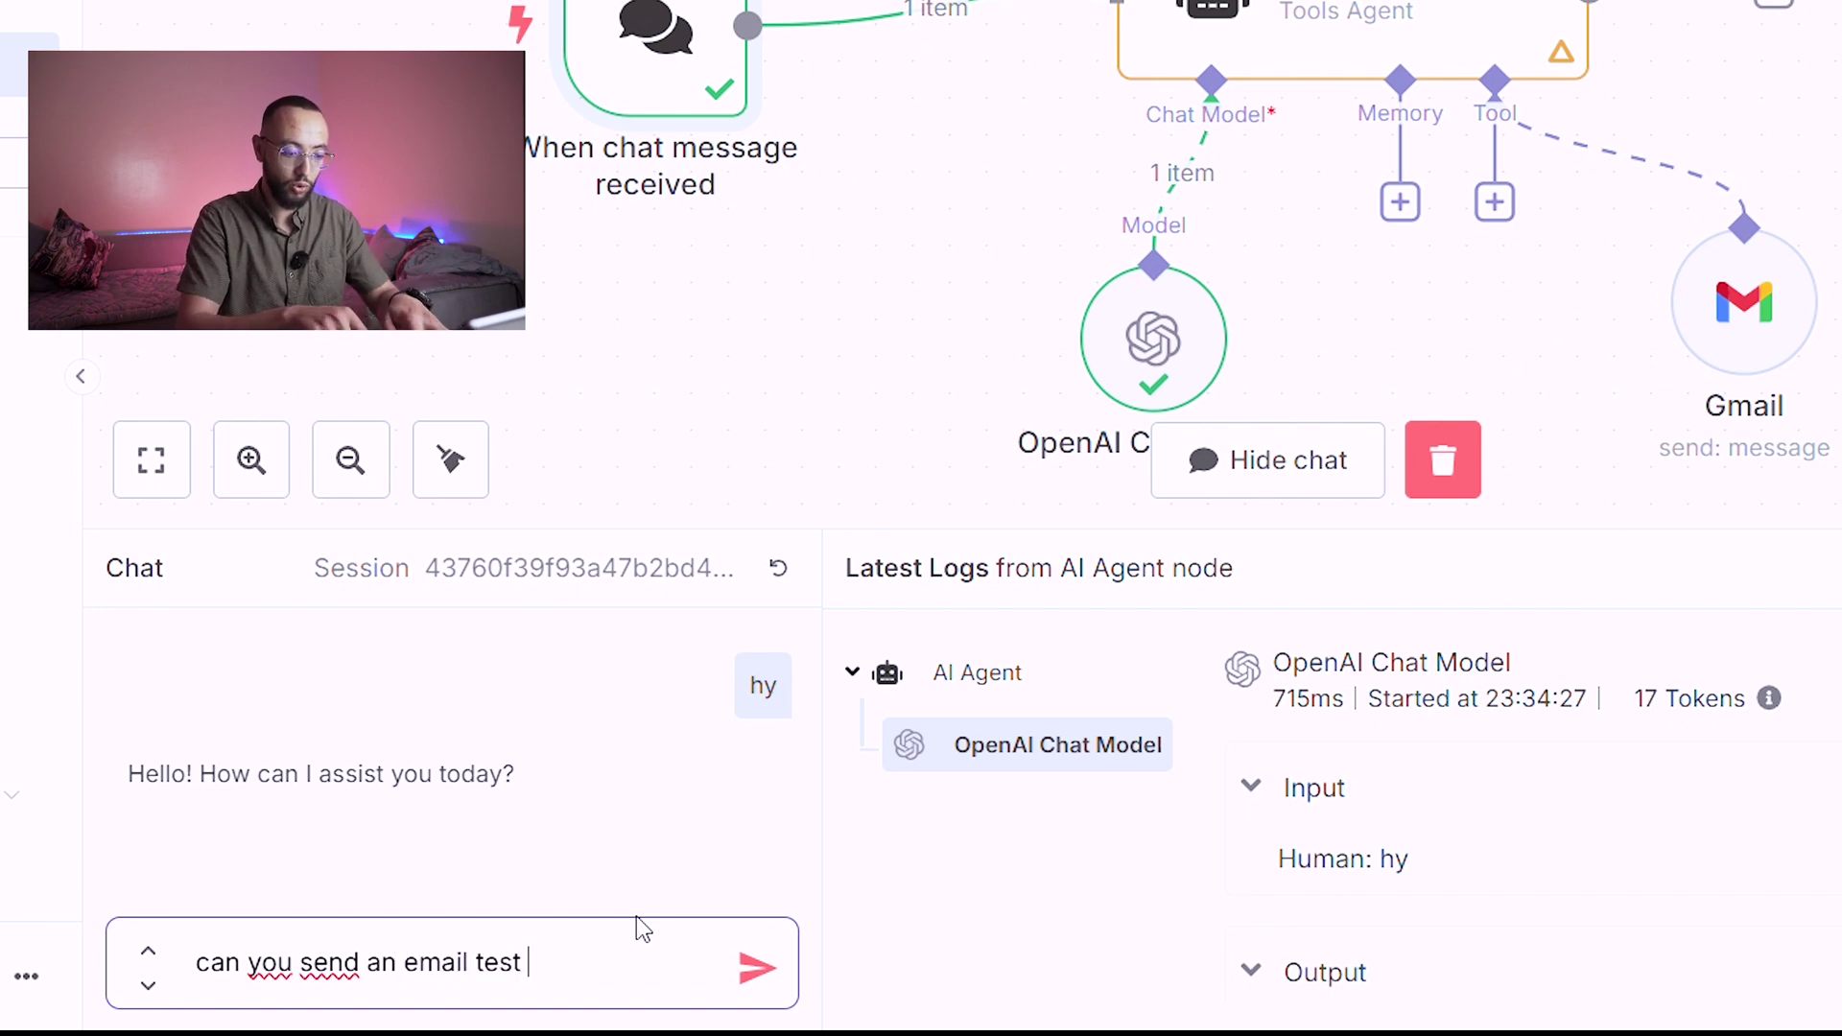
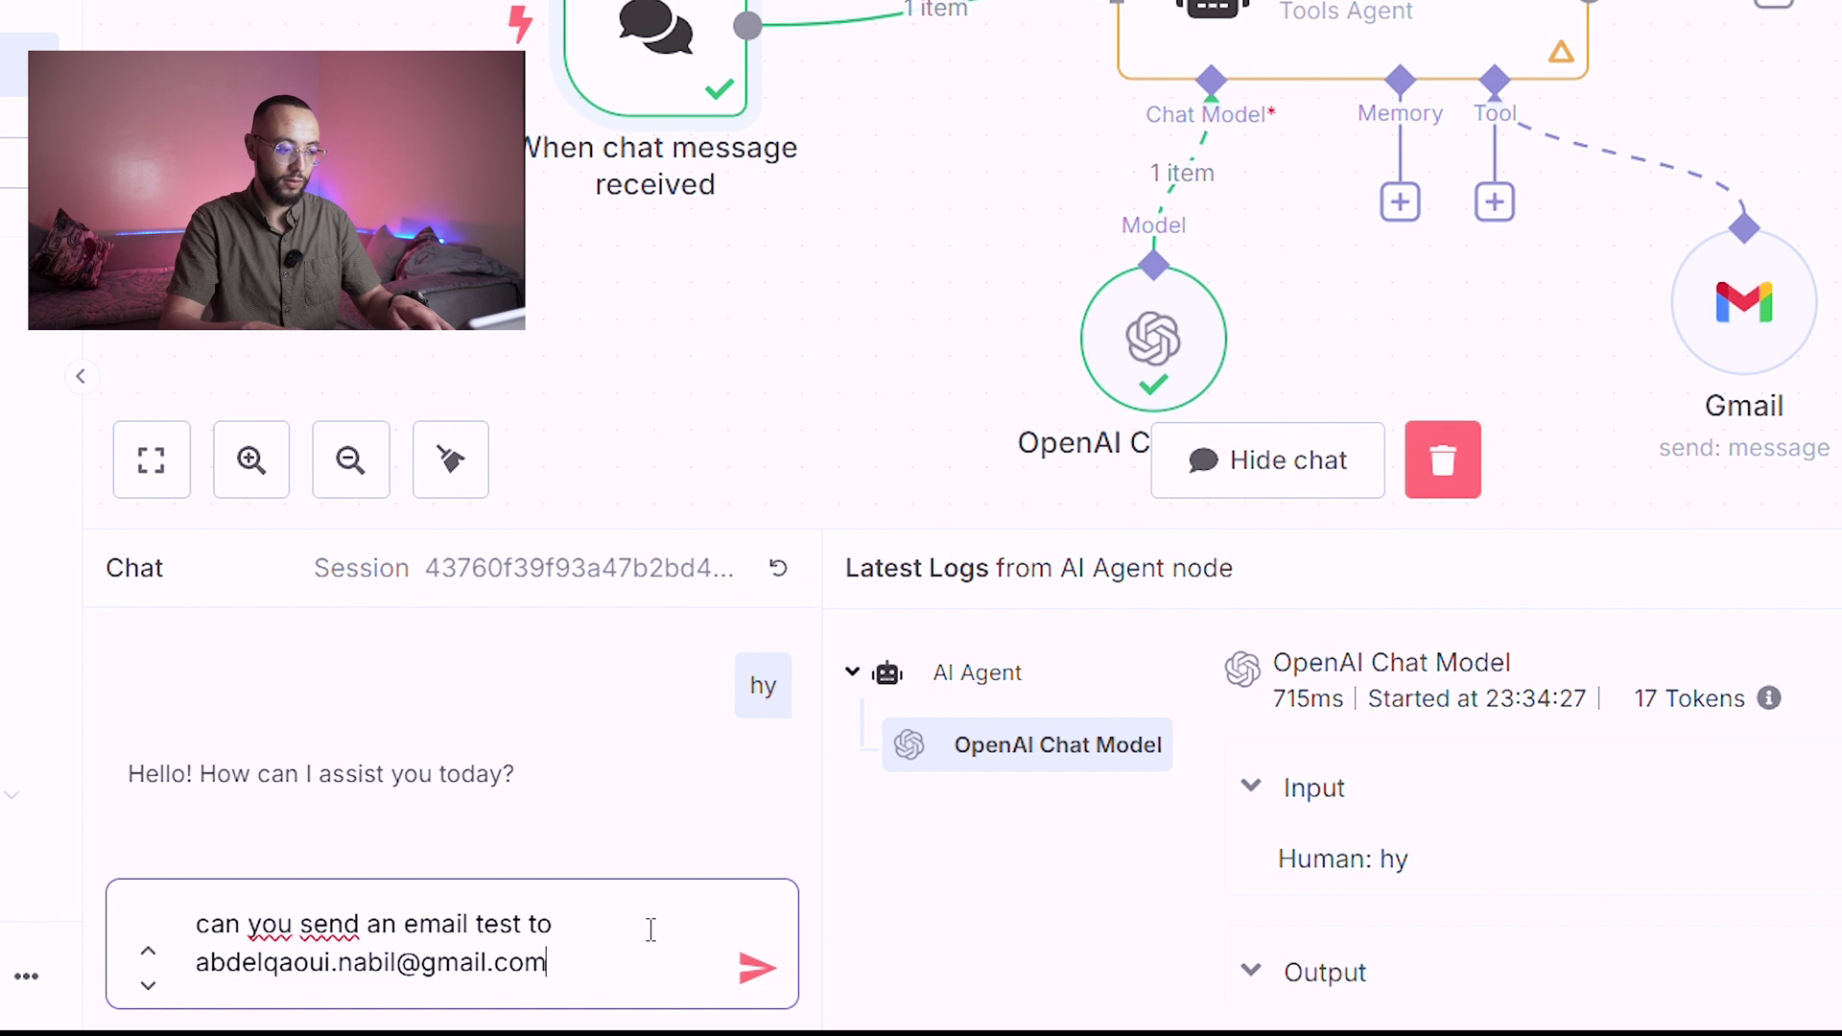
pyautogui.press('Return')
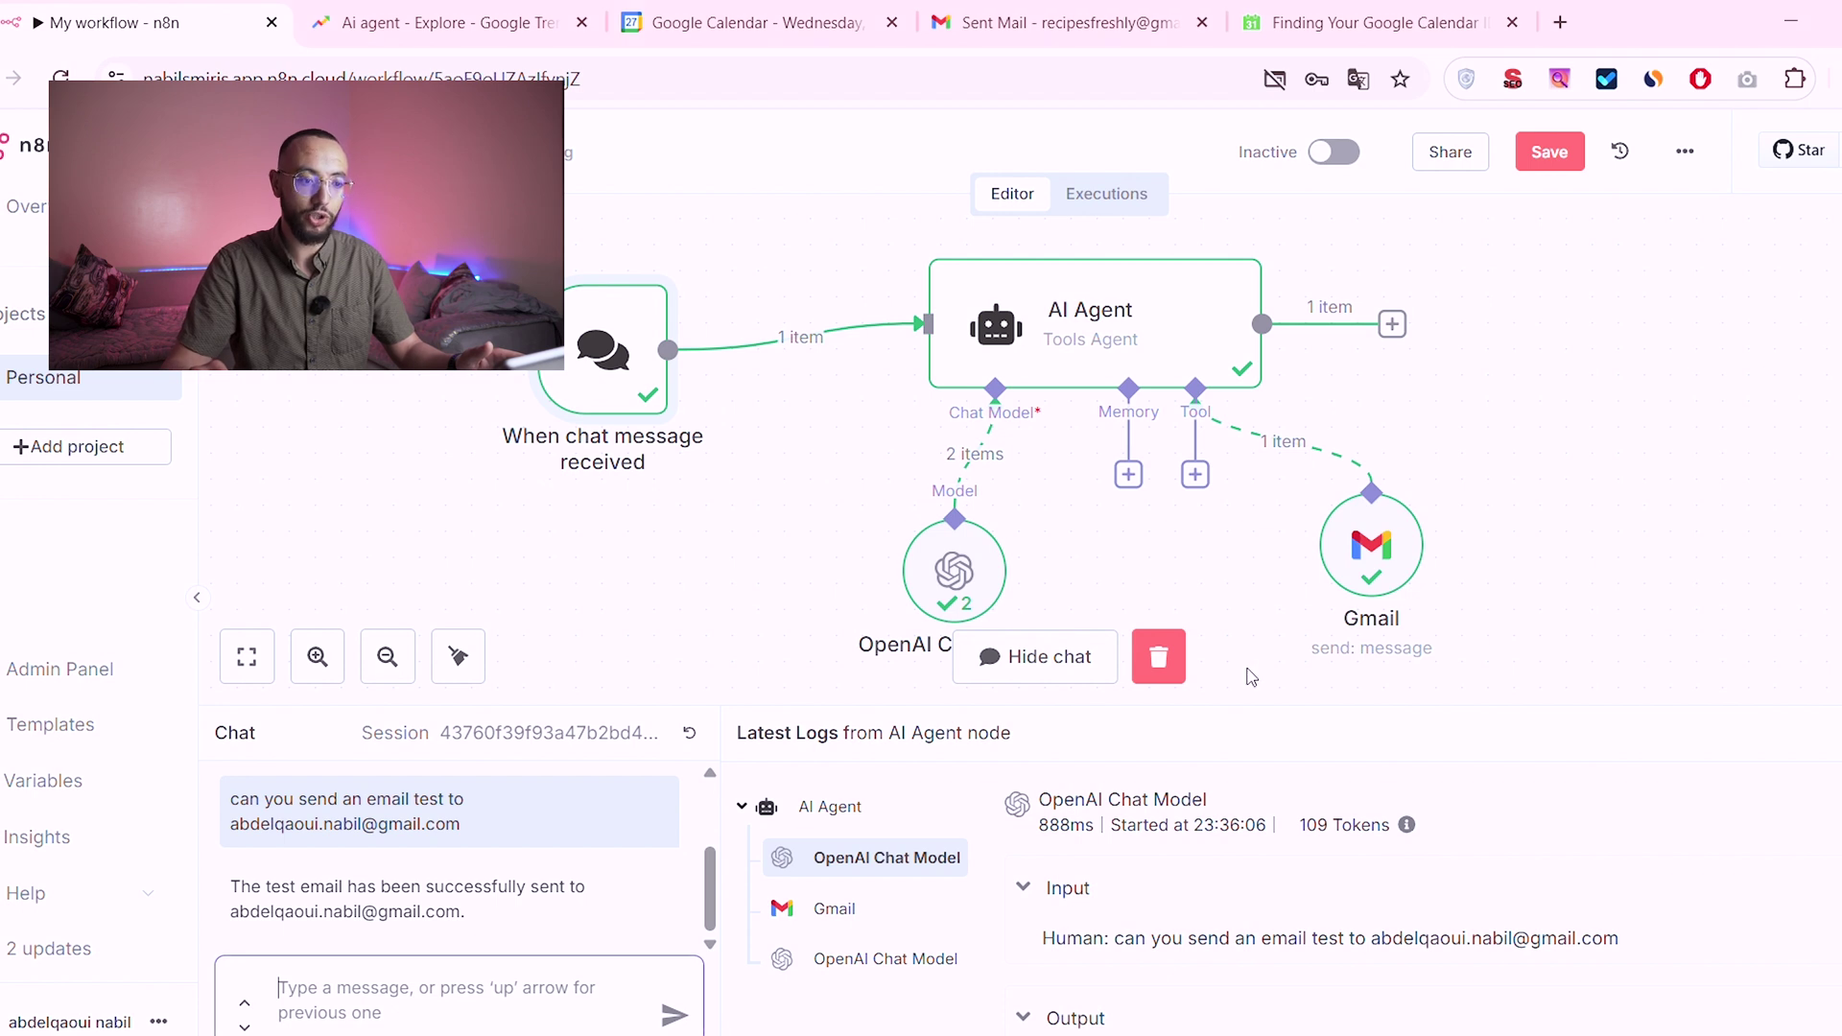
# Step: Move the Gmail node aside and add a Google Calendar tool to the agent
pyautogui.moveTo(1371, 556); pyautogui.dragTo(1397, 503)
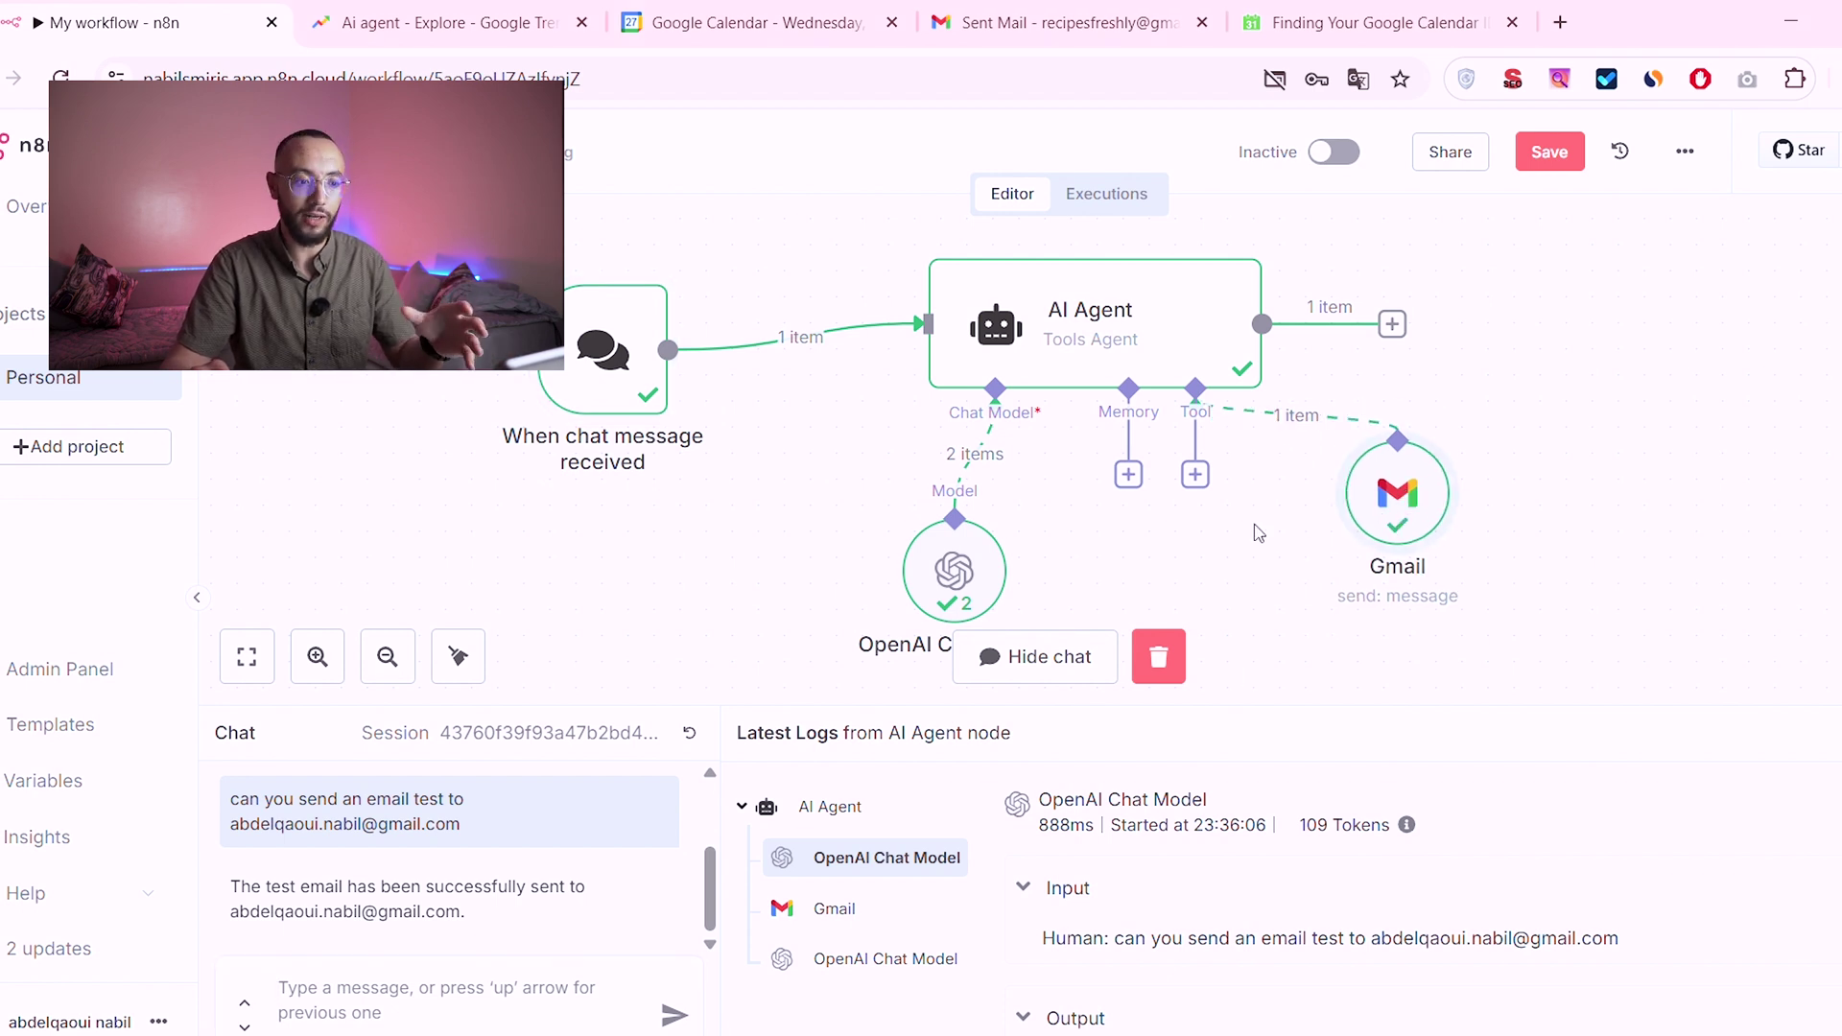
pyautogui.click(1195, 474)
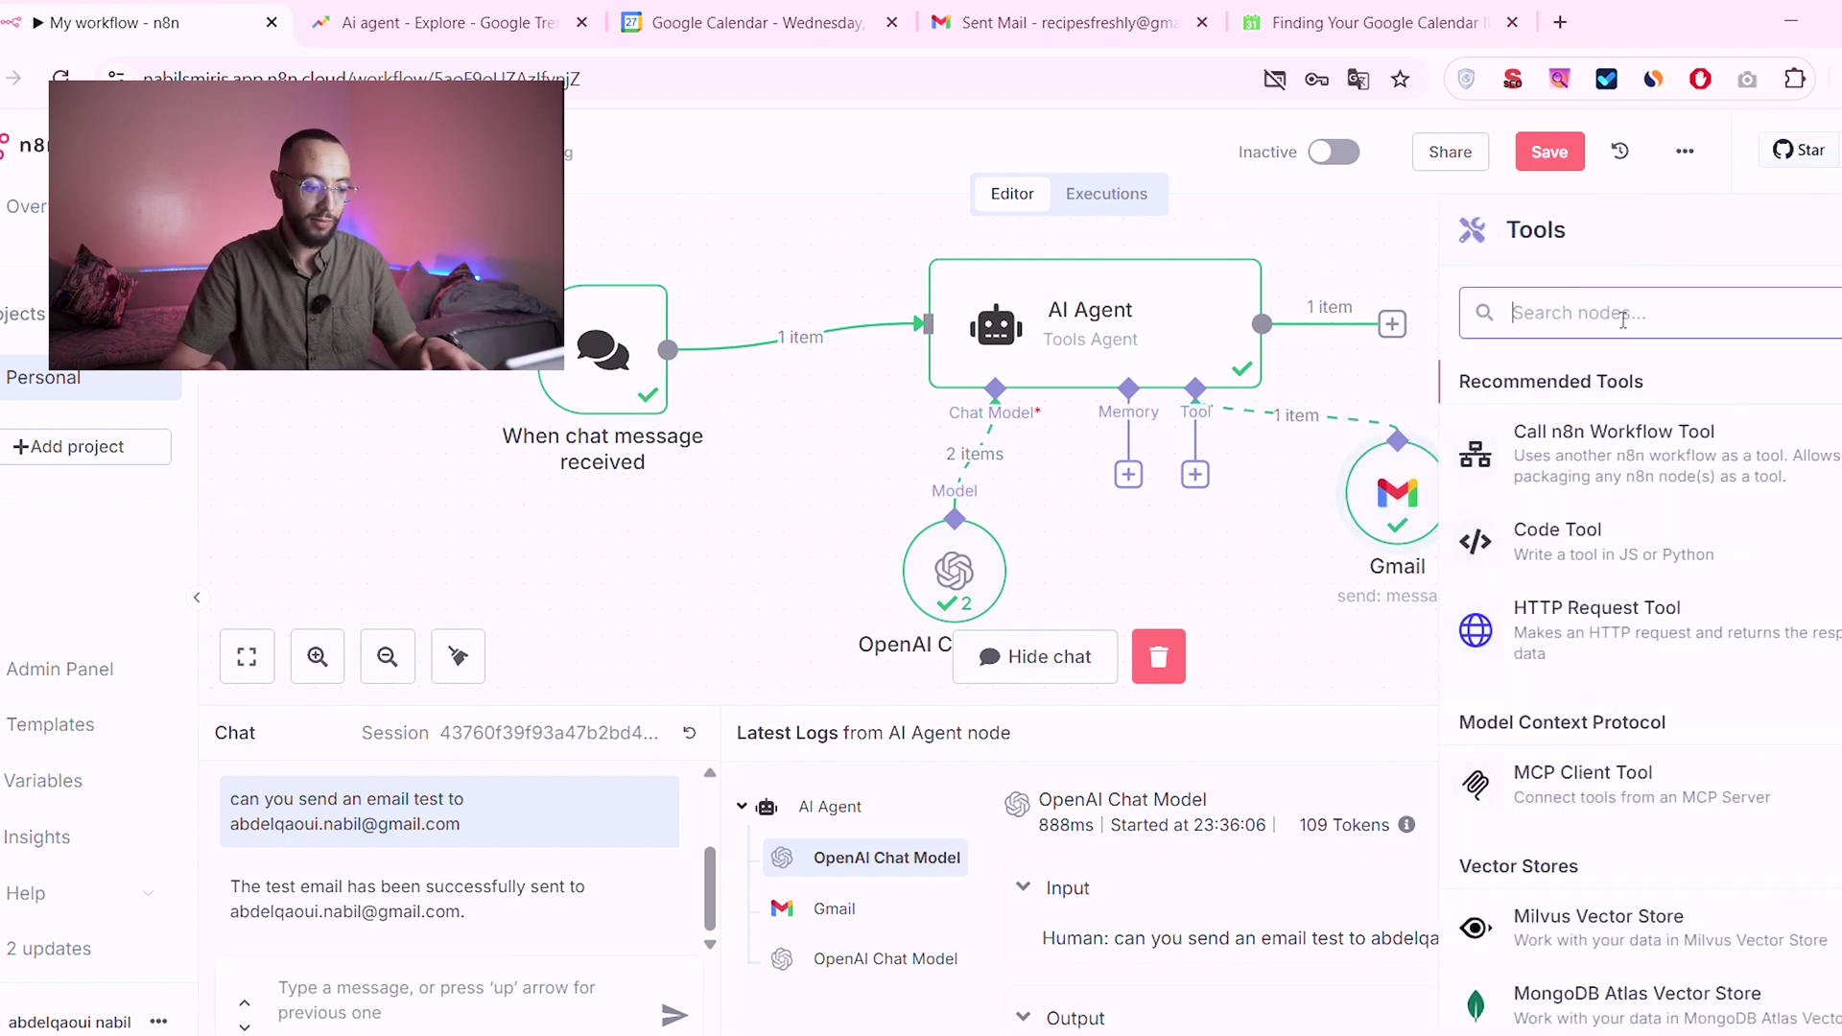
pyautogui.write('cale')
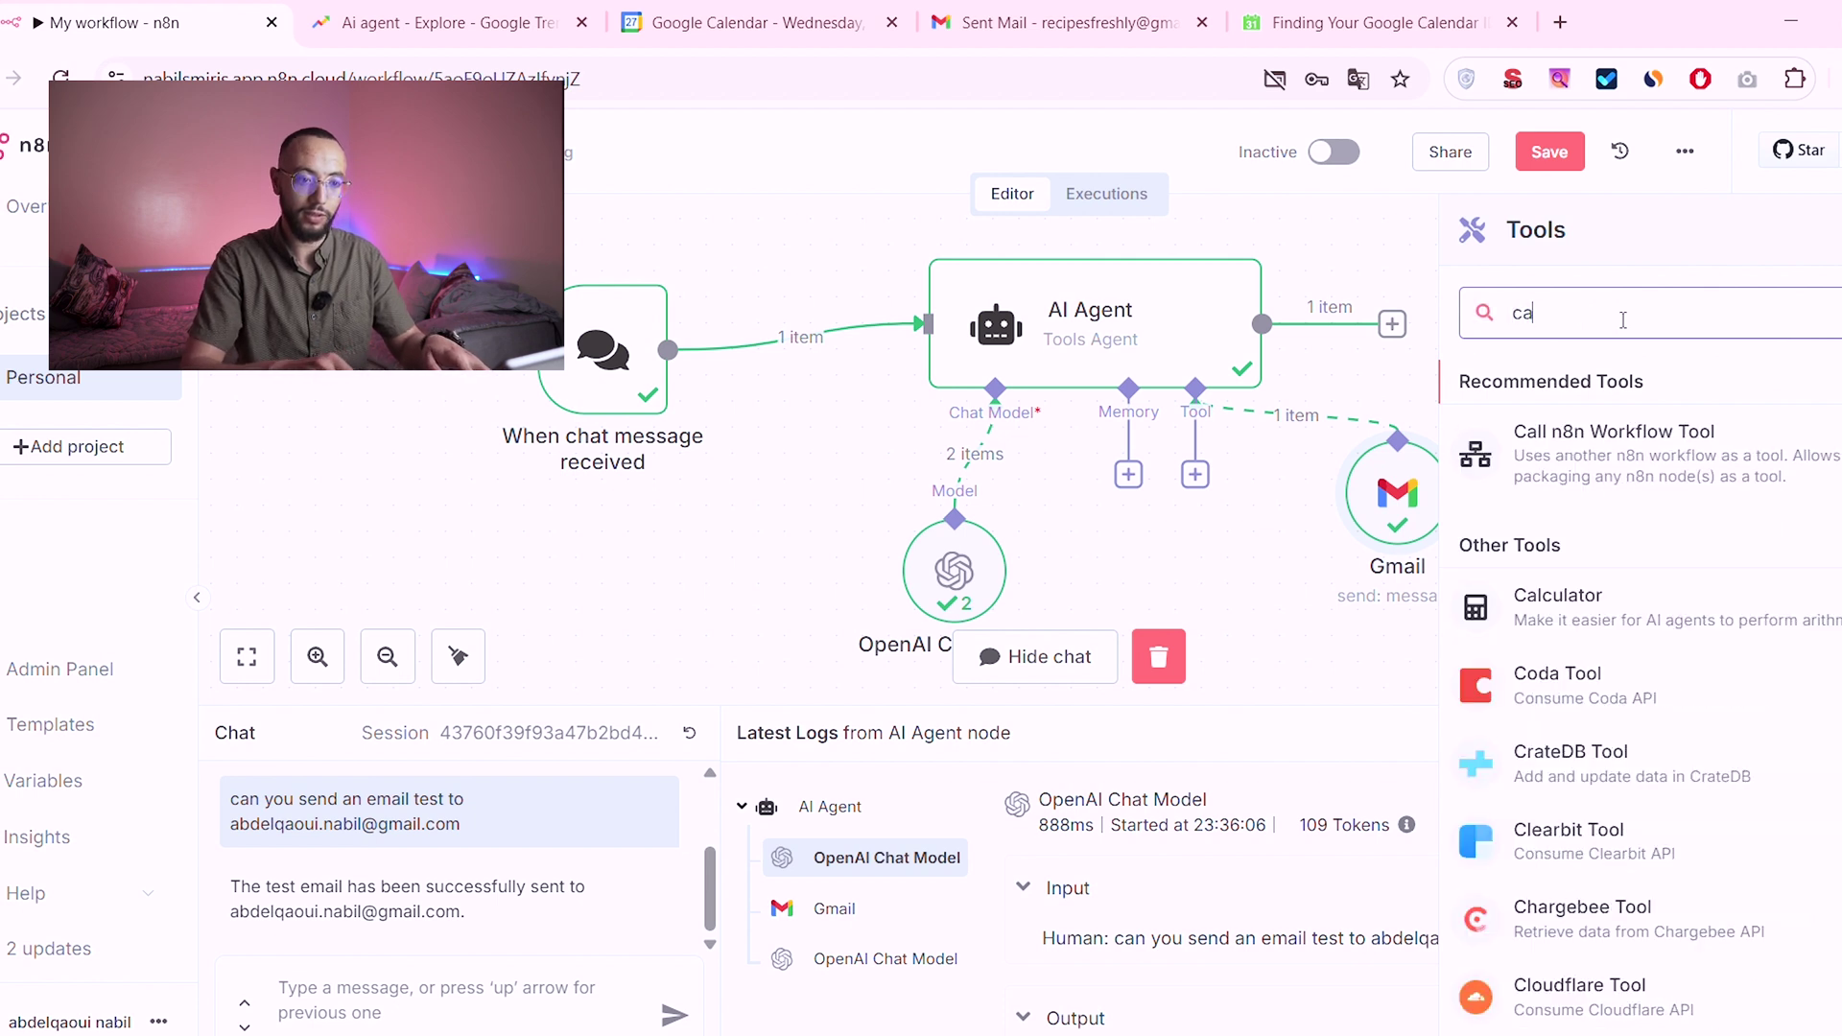
pyautogui.click(1631, 568)
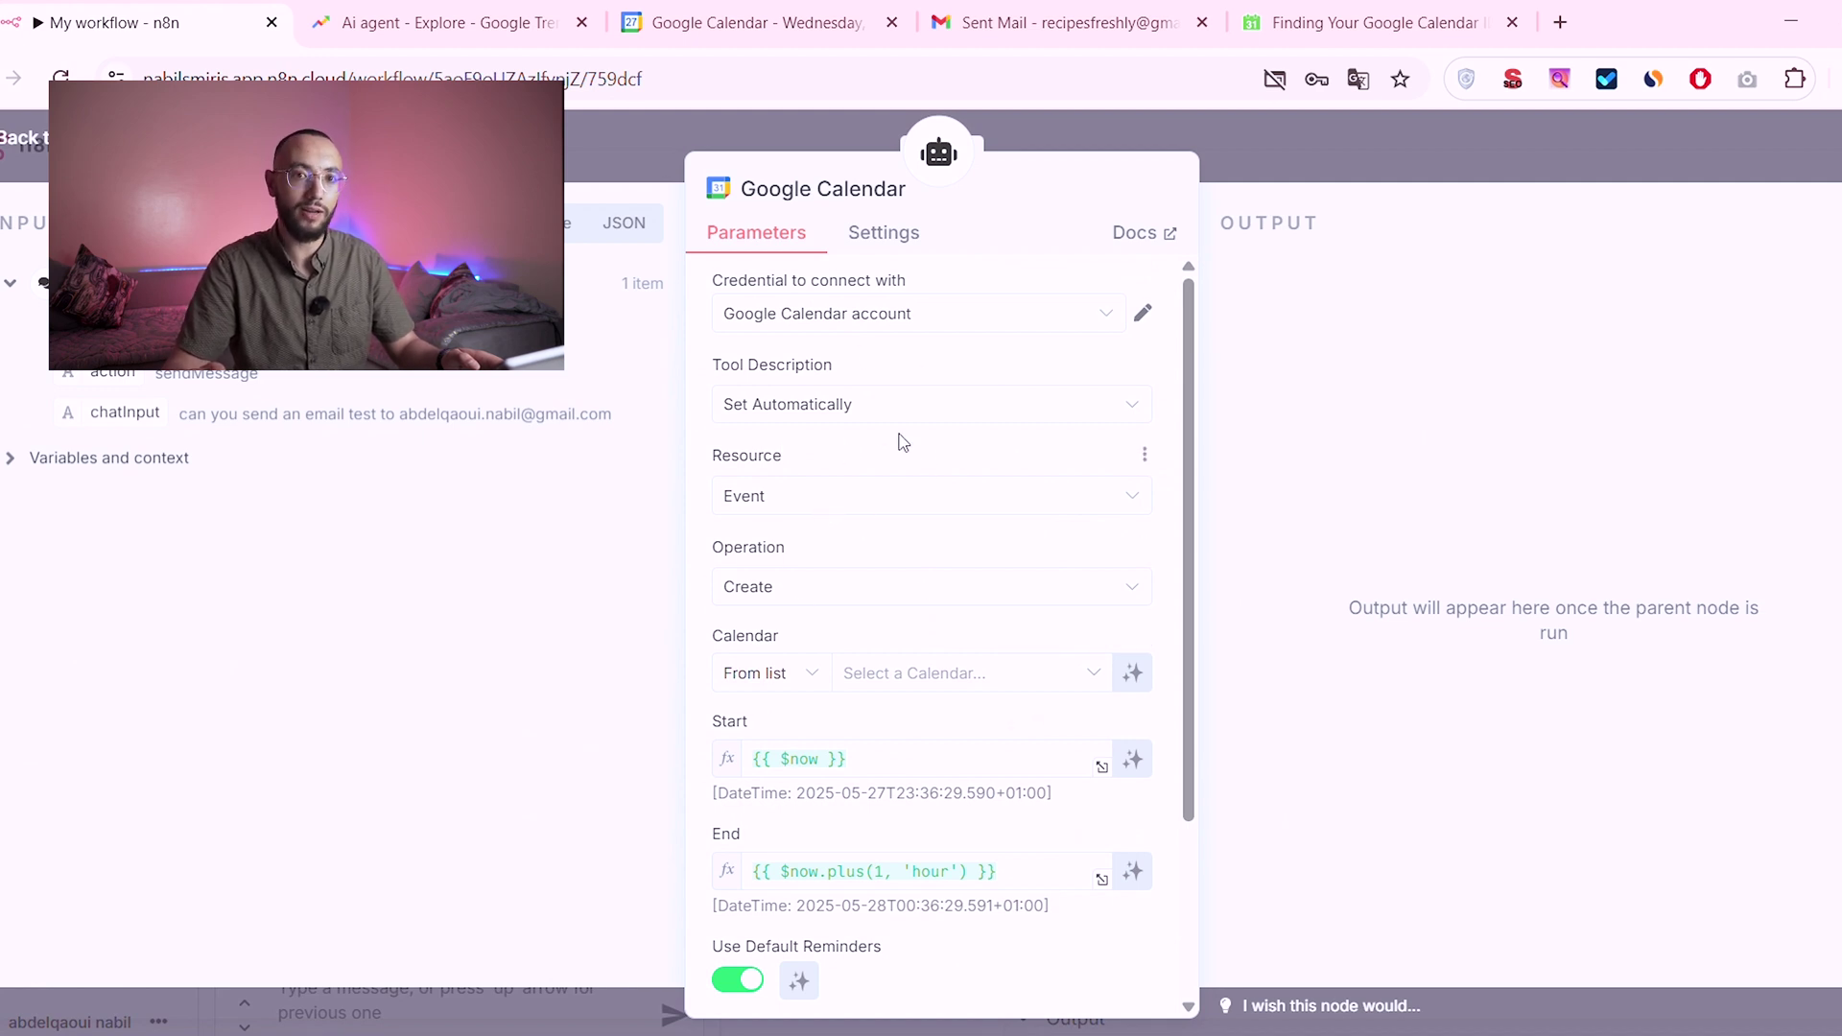
# Step: Set the Google Calendar tool to resource Event on the account's own calendar, with model-defined start and end times
pyautogui.click(892, 494)
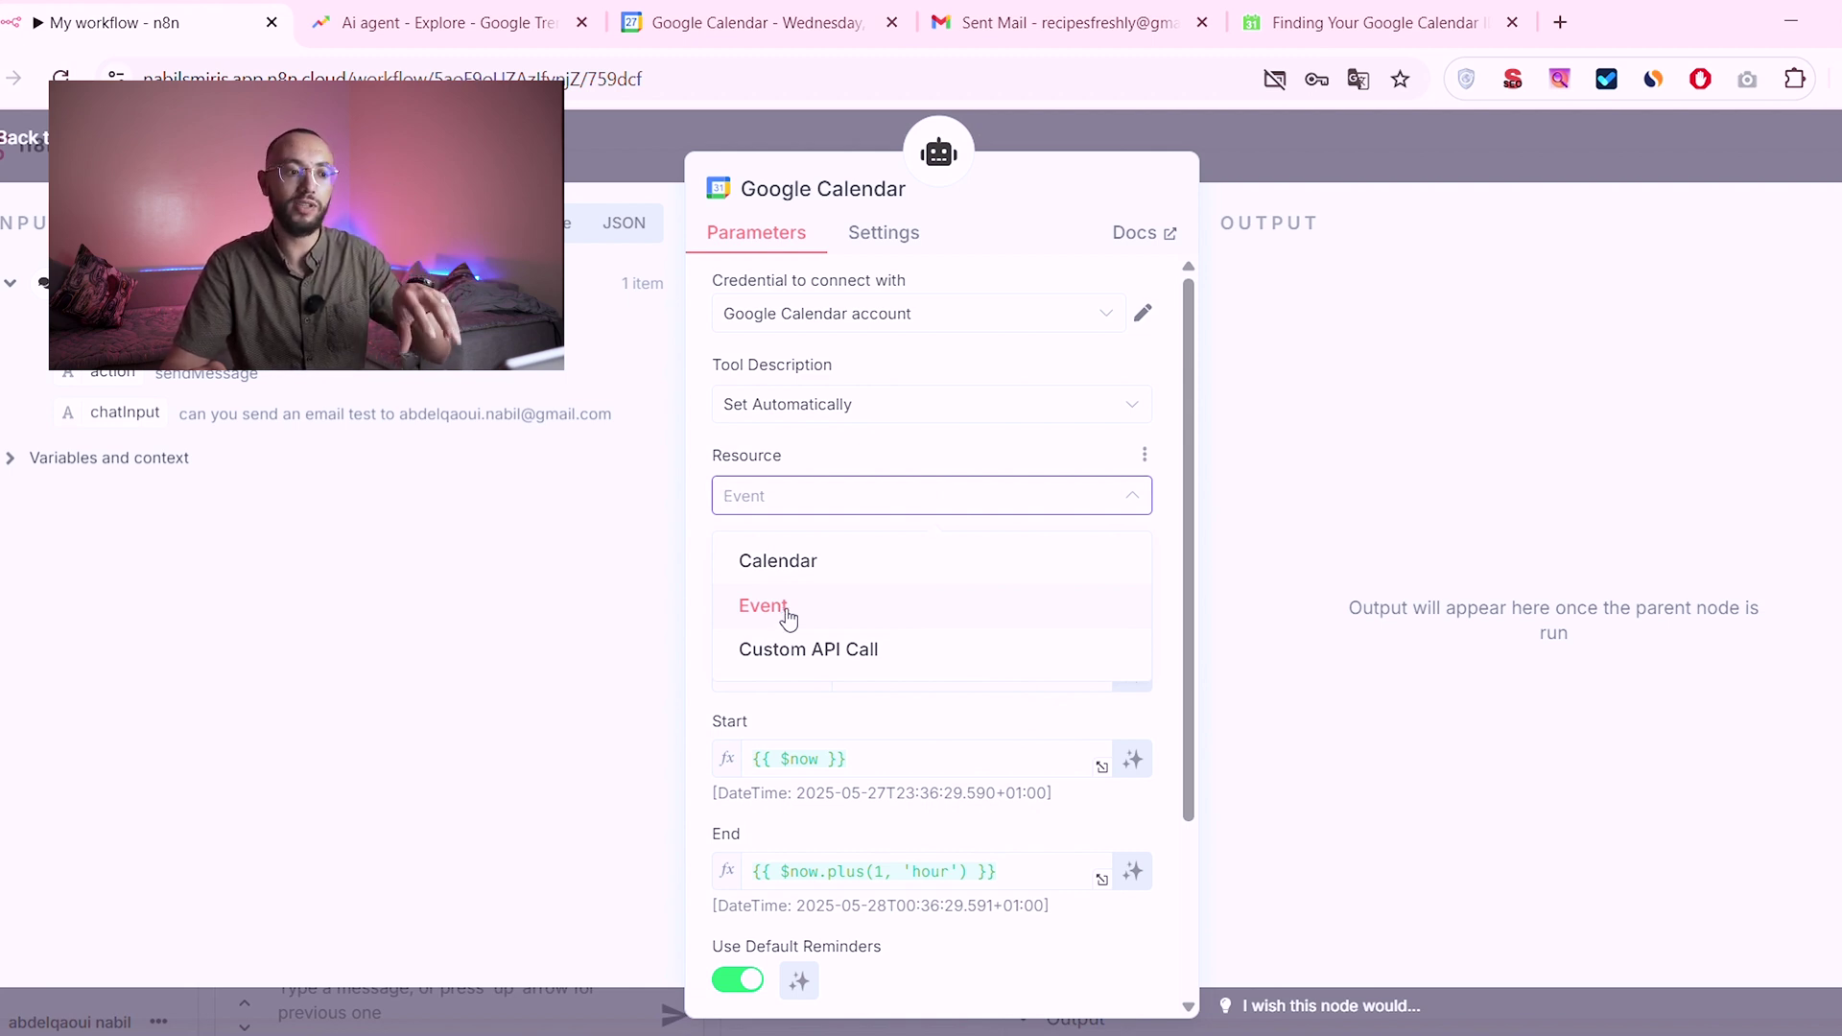
pyautogui.click(787, 614)
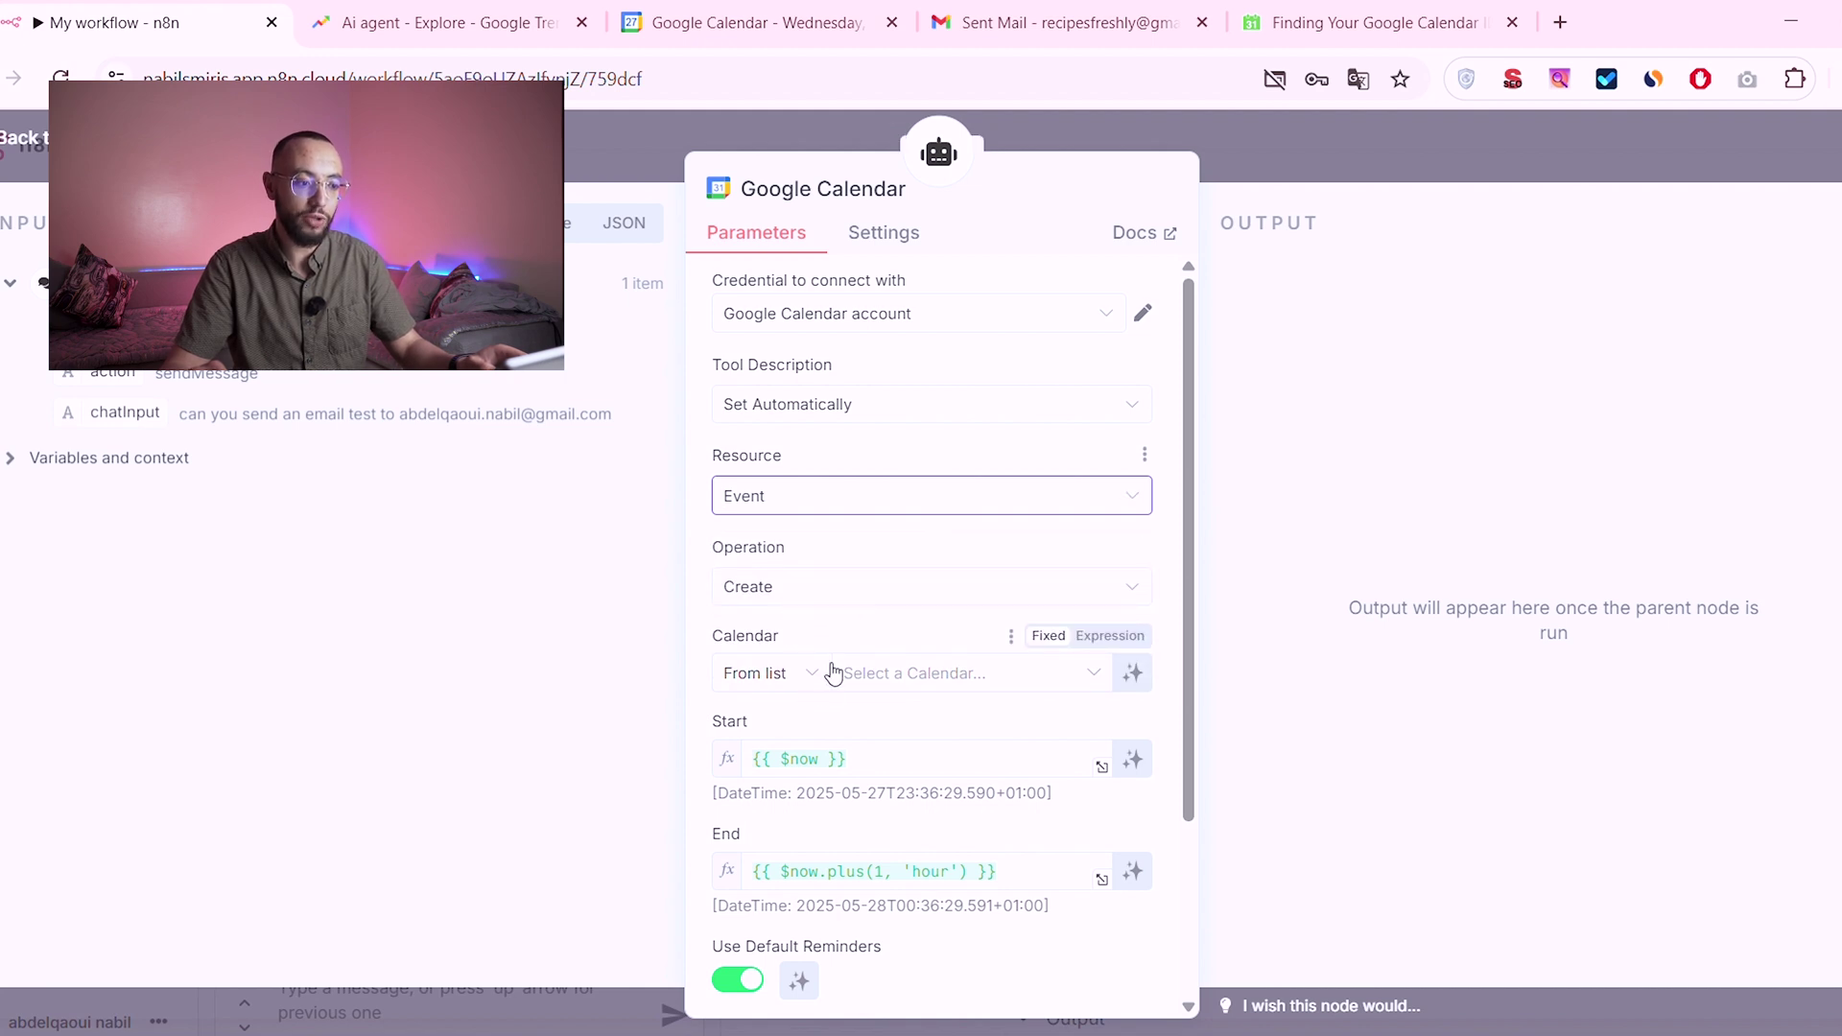
pyautogui.click(911, 676)
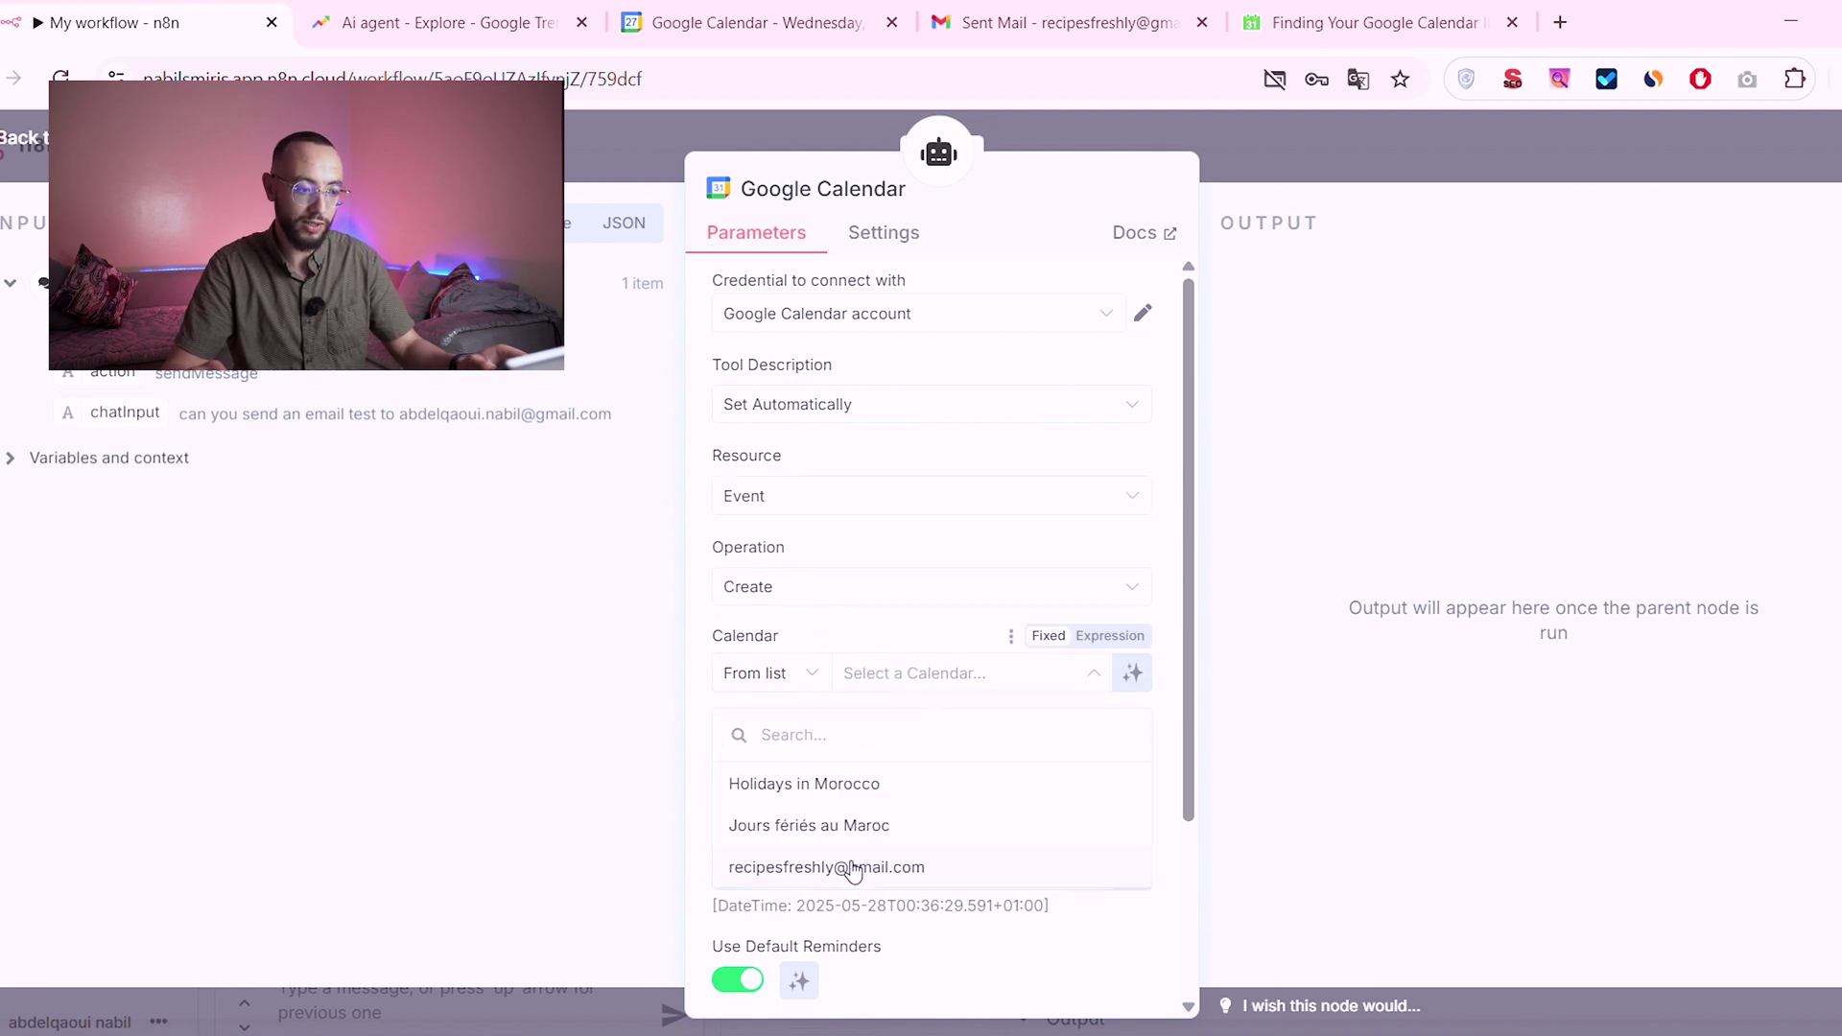
pyautogui.click(855, 869)
pyautogui.scroll(-2, 960, 710)
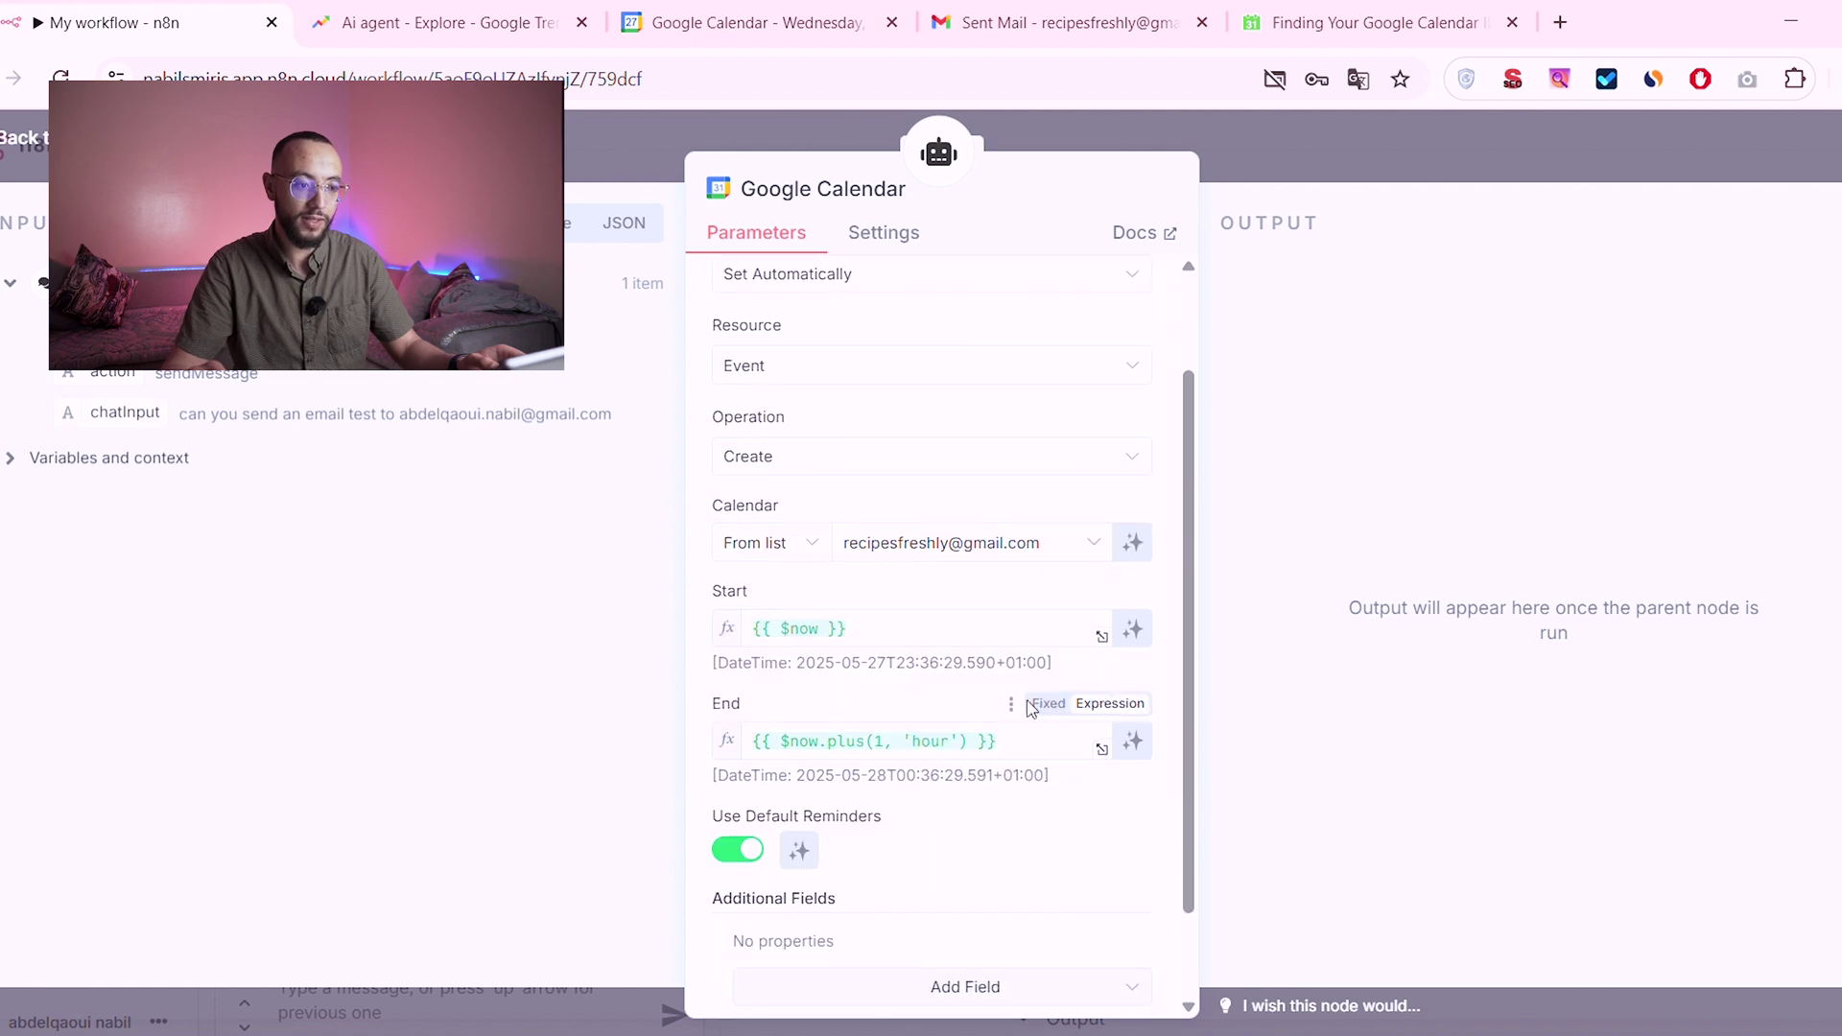
pyautogui.click(1133, 629)
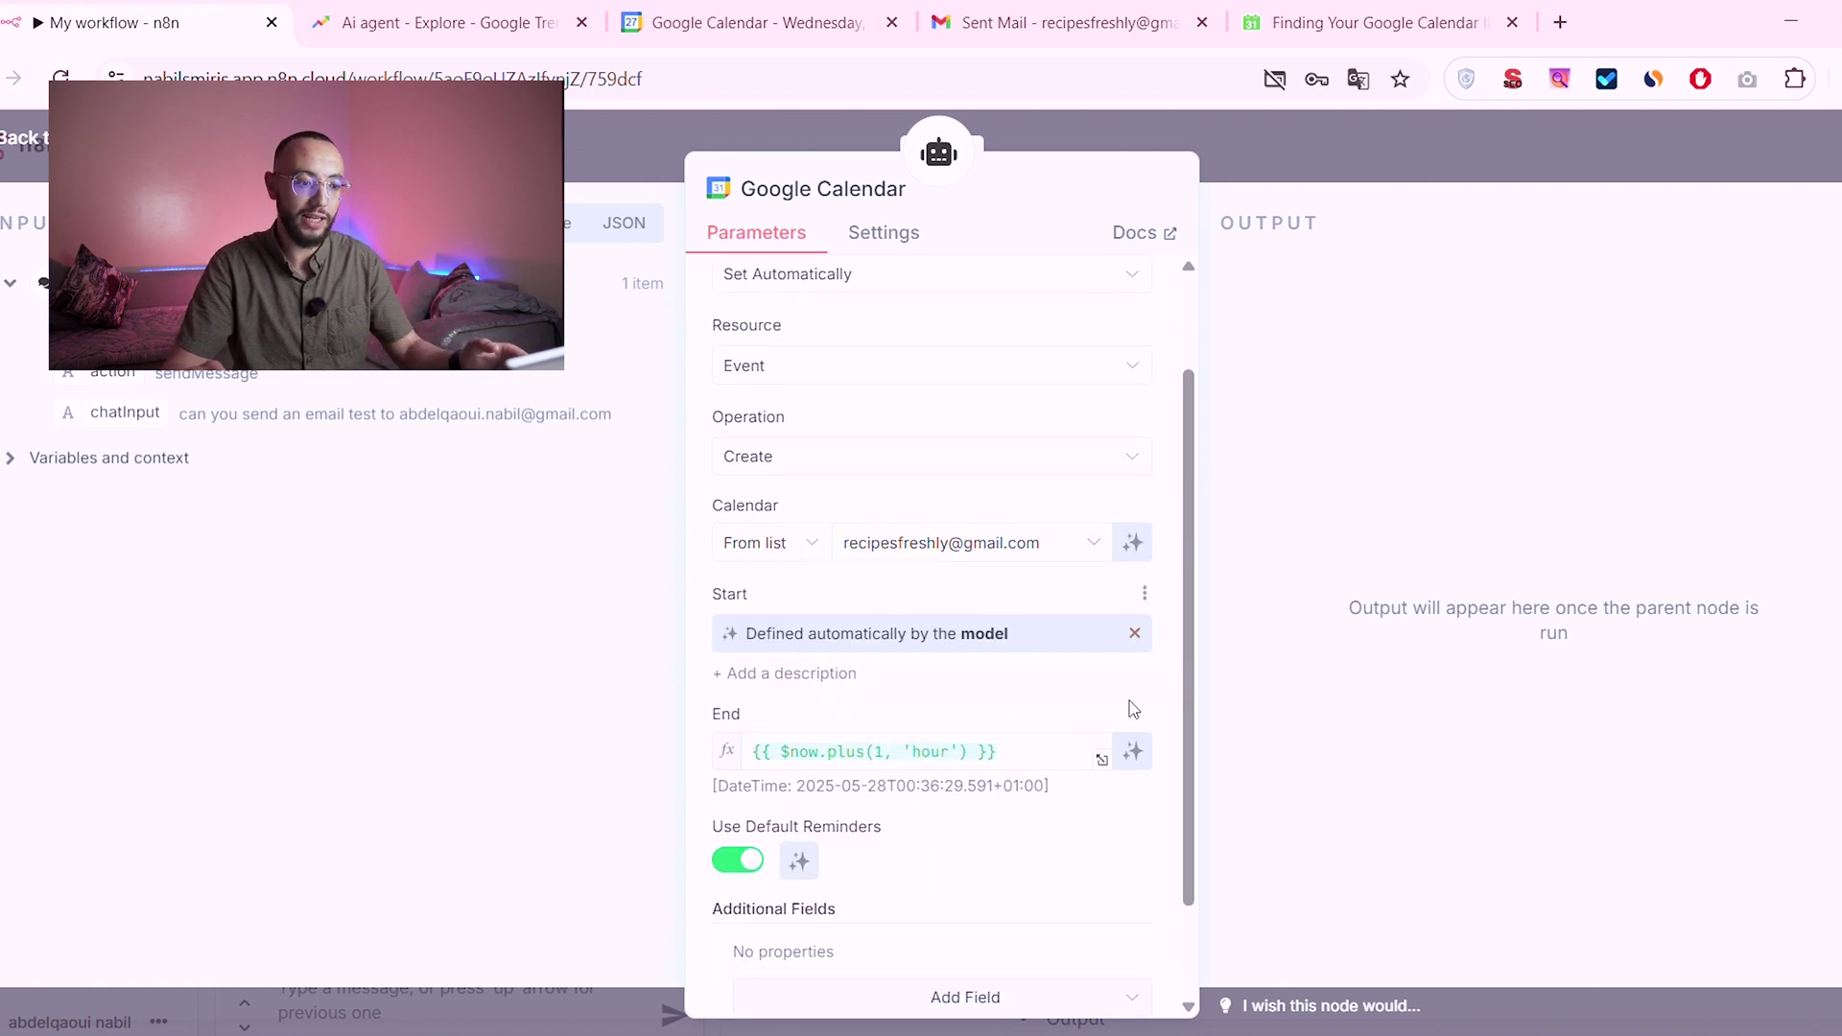
pyautogui.click(1132, 754)
pyautogui.click(1309, 147)
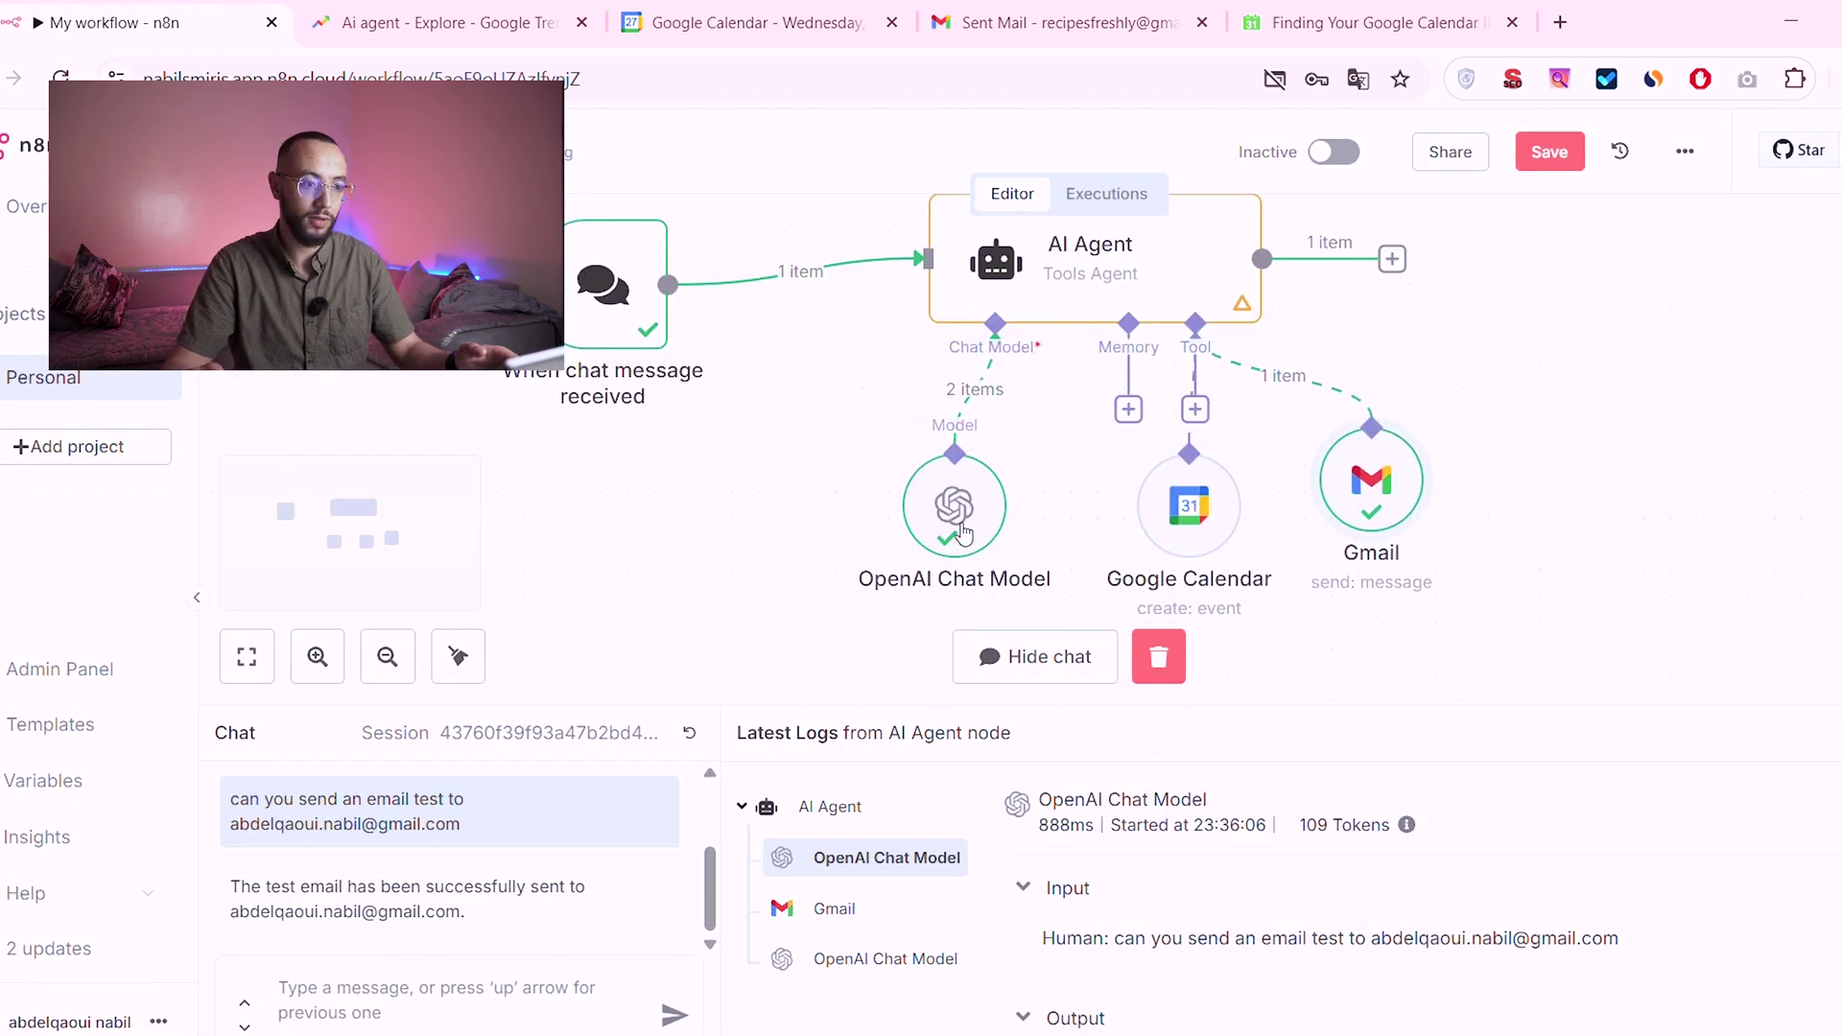
# Step: Ask the agent 'what is today date' in the test chat
pyautogui.click(600, 1014)
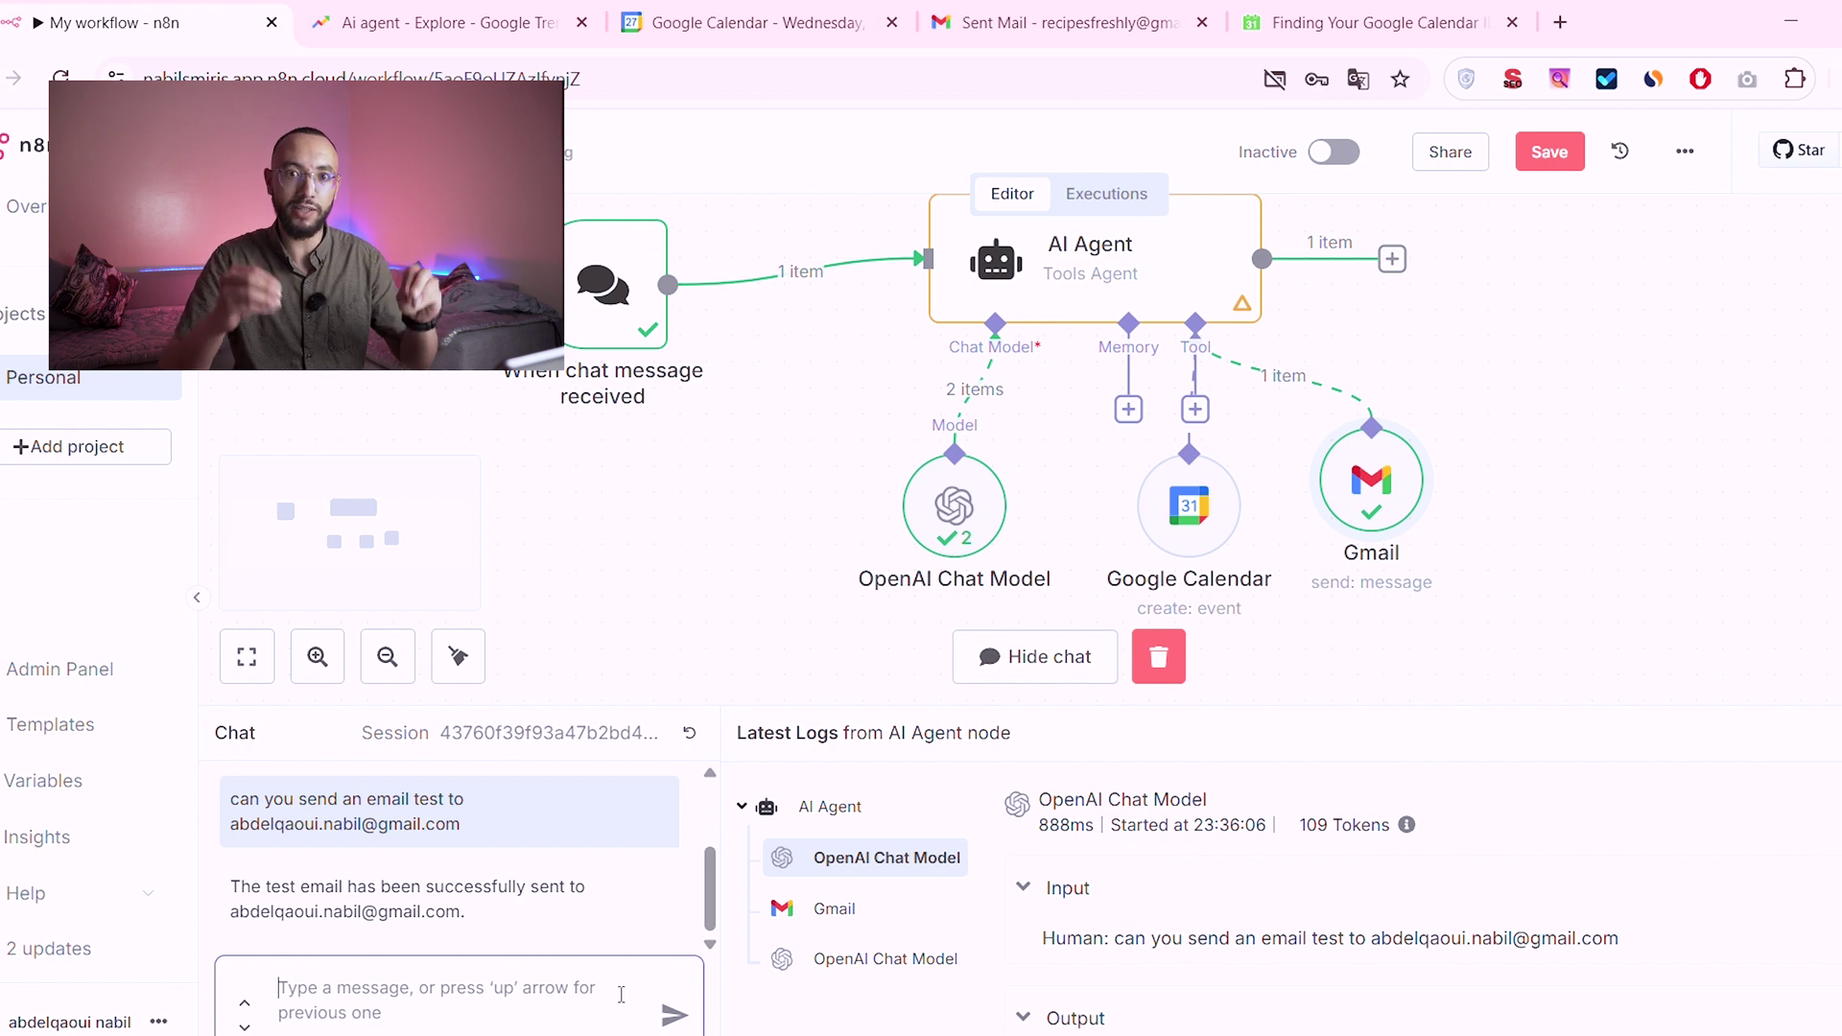
pyautogui.write('what is today date')
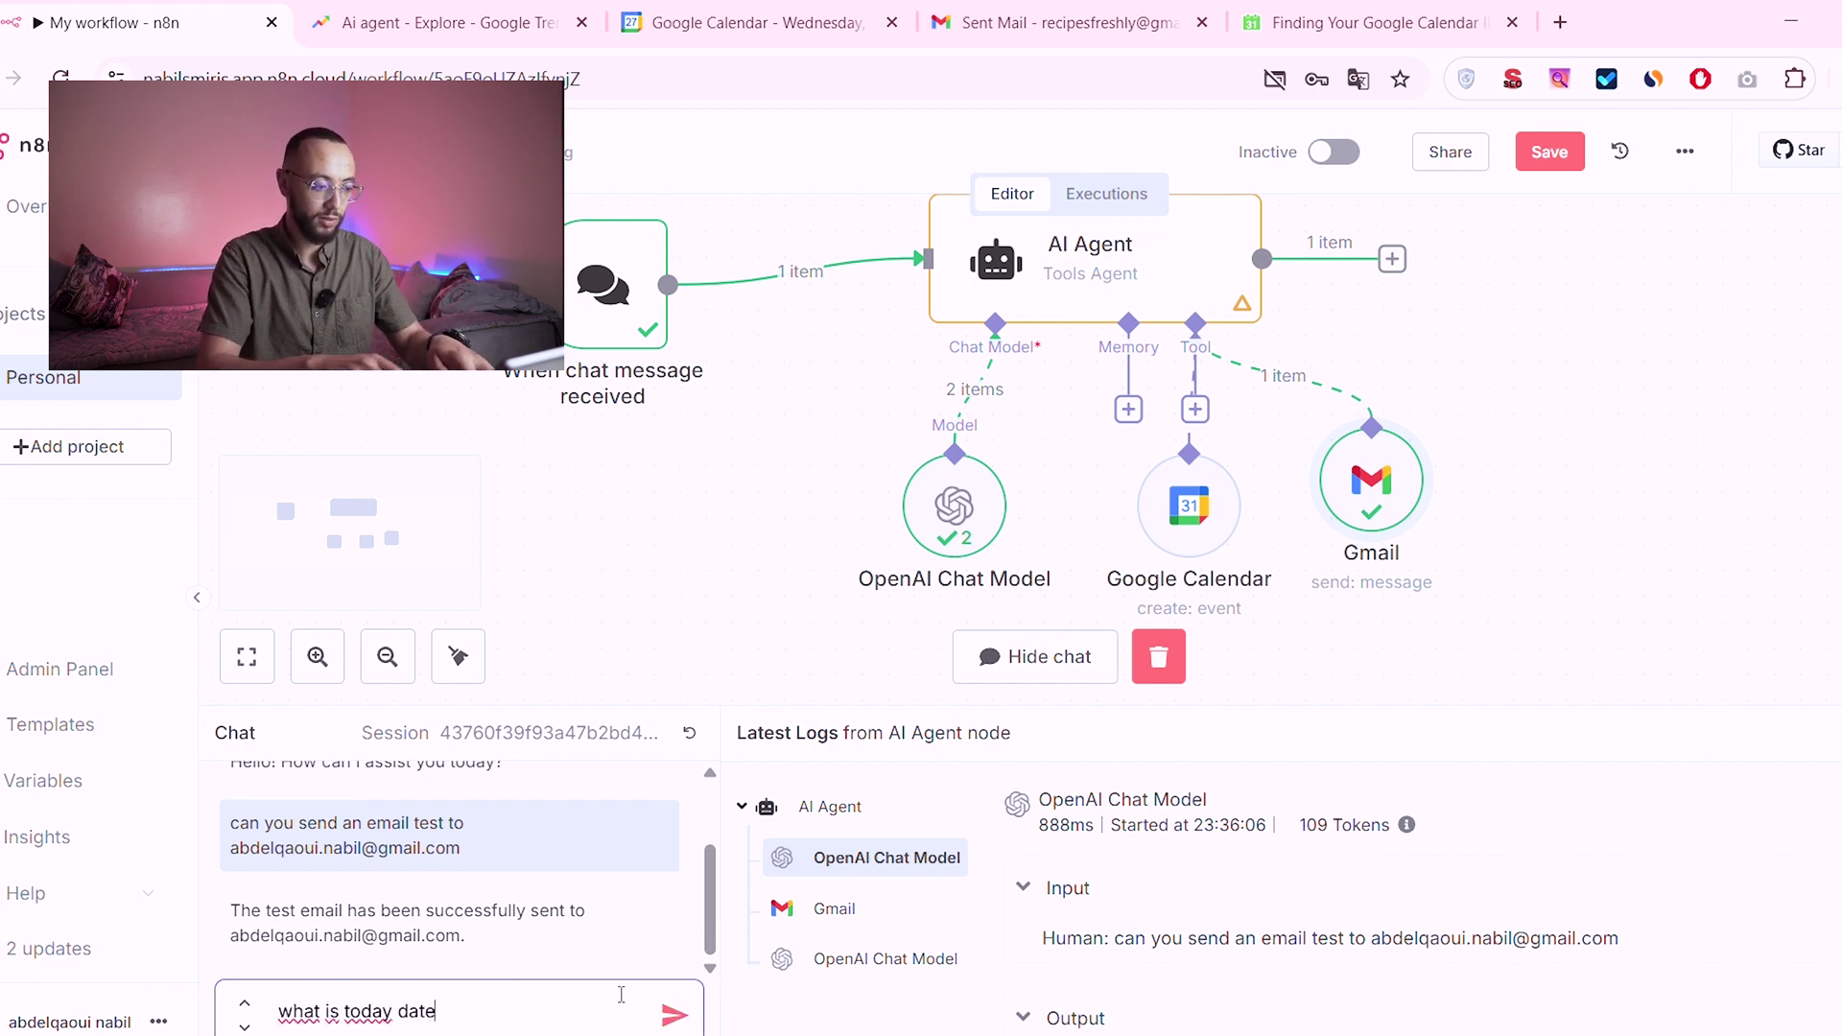
pyautogui.press('Return')
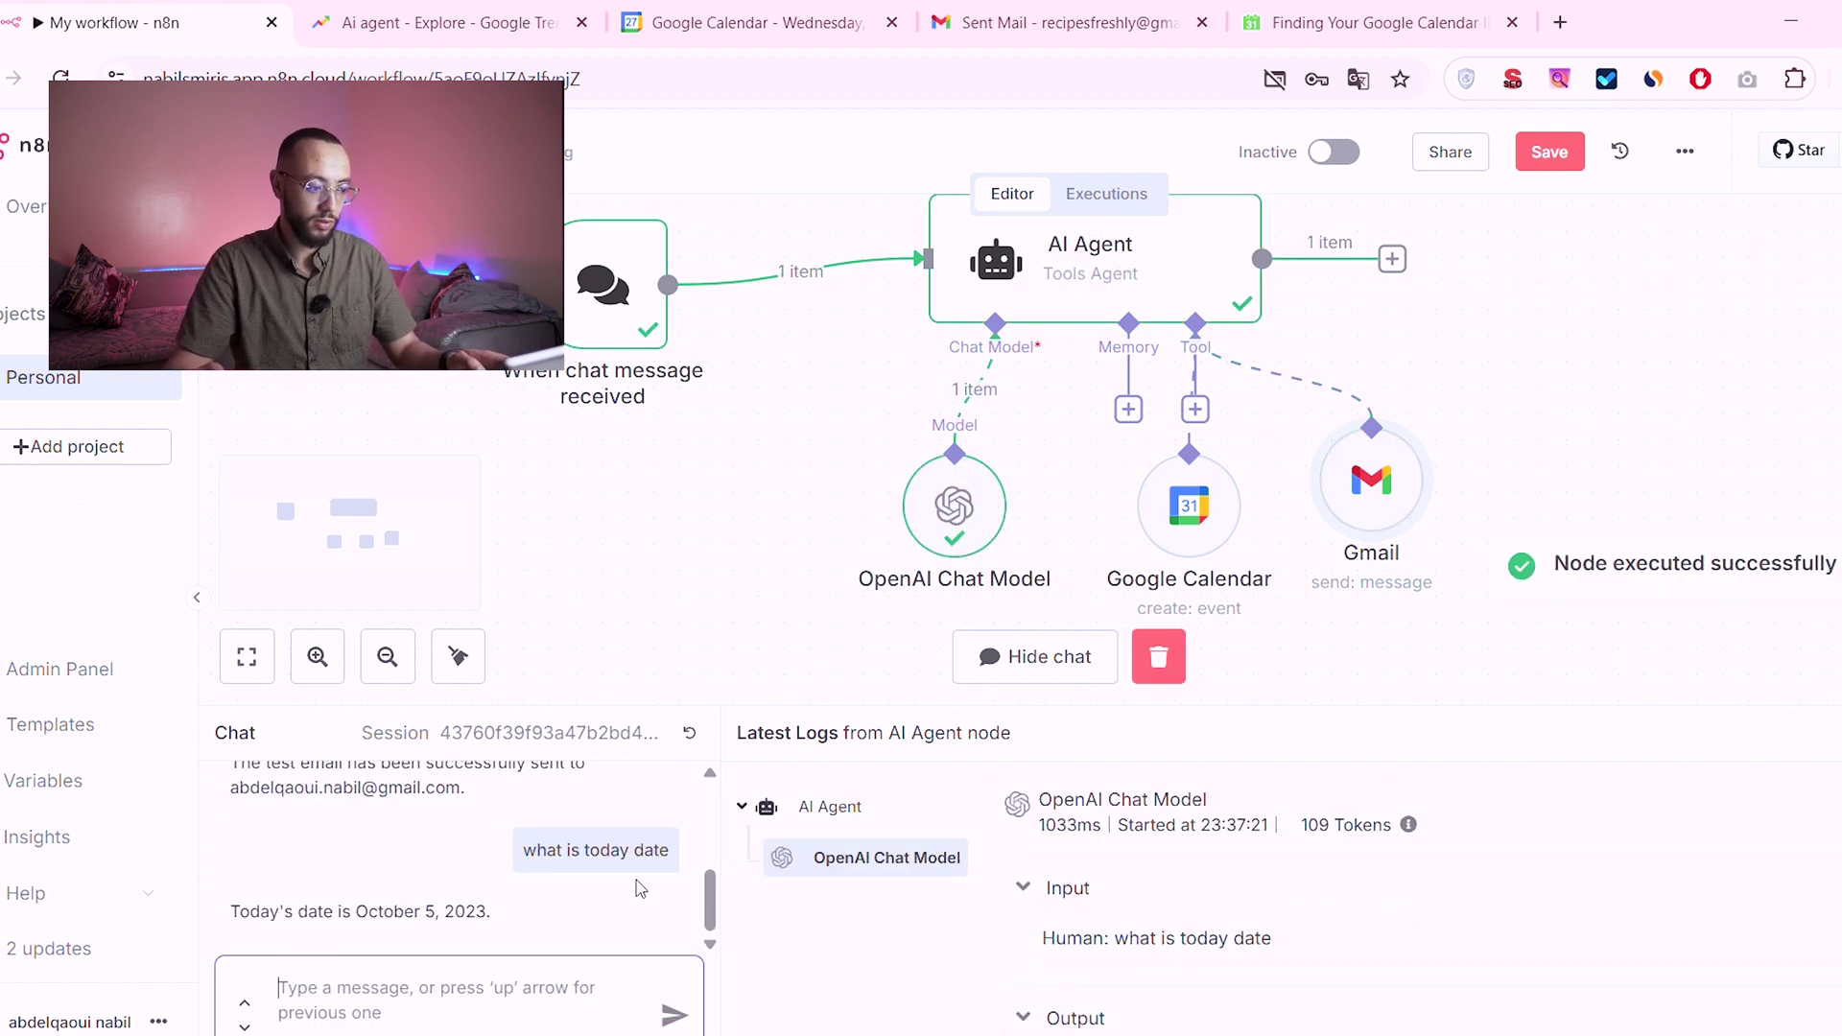
# Step: Correct the agent's outdated October 5, 2023 answer, telling it today is 27/05/2025
pyautogui.moveTo(491, 911); pyautogui.dragTo(339, 913)
pyautogui.click(378, 1015)
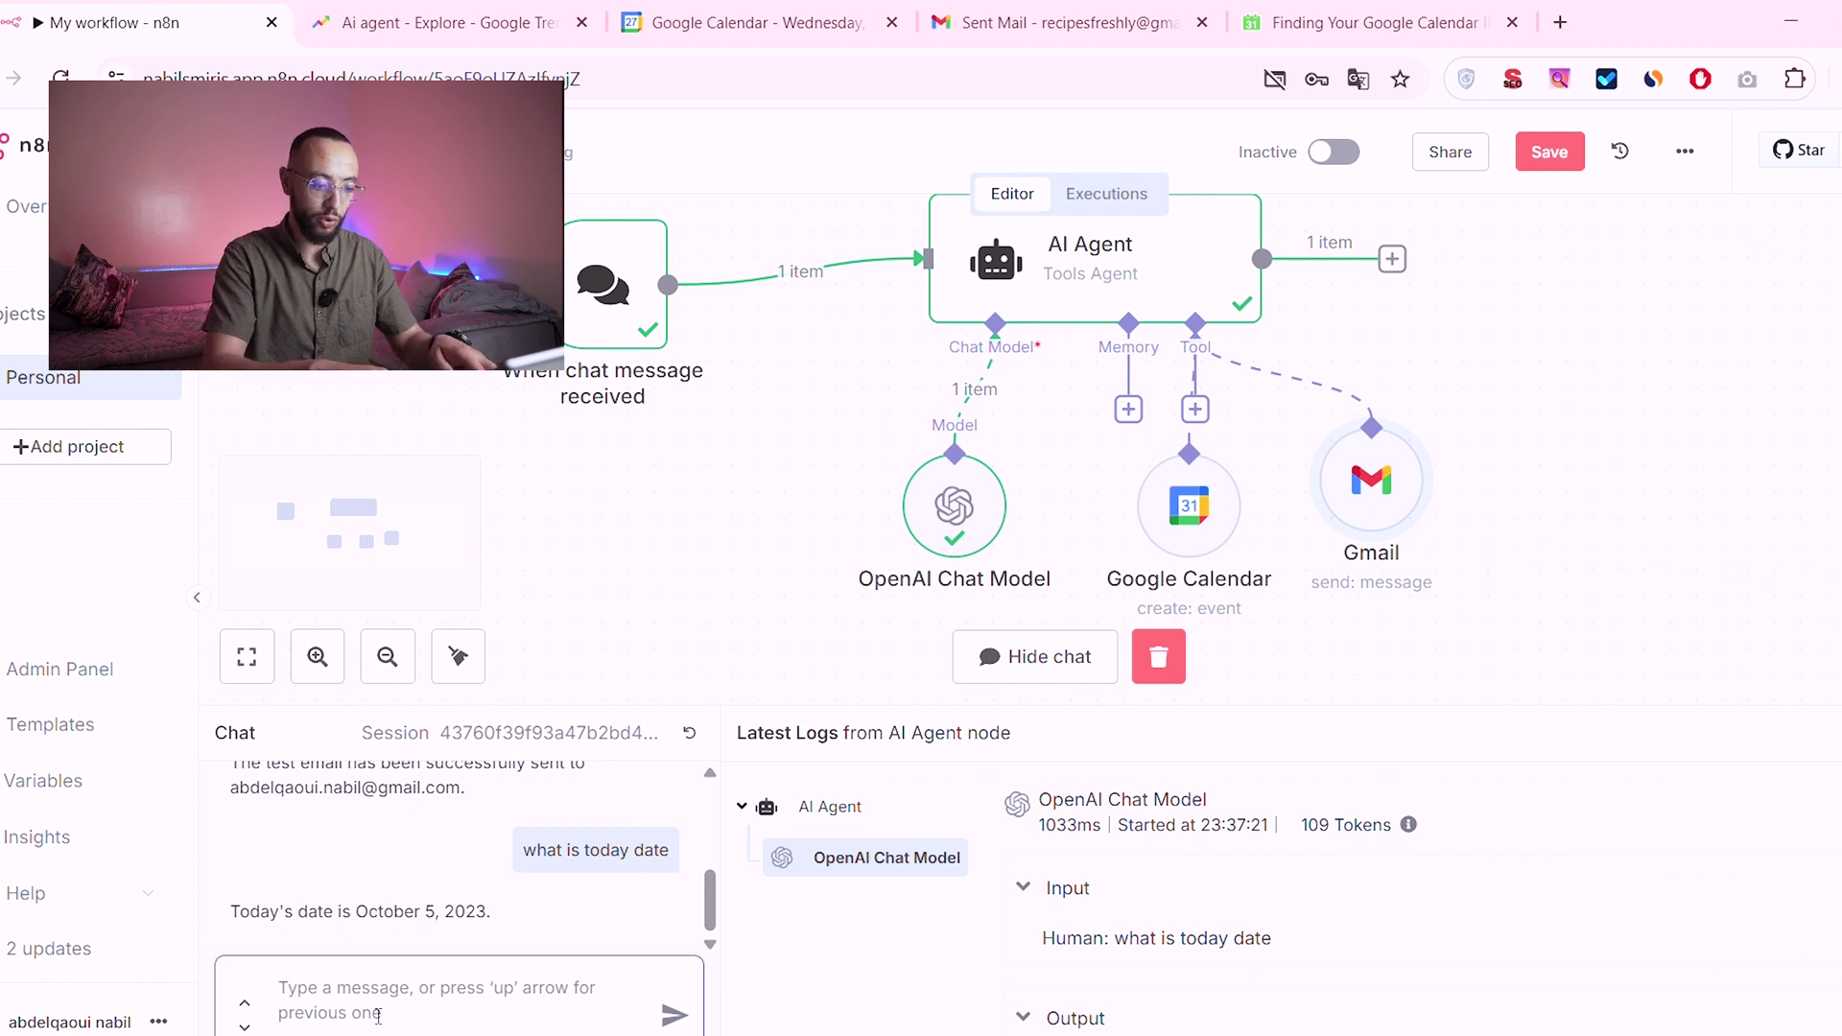
pyautogui.write('no today is 27/05/2025')
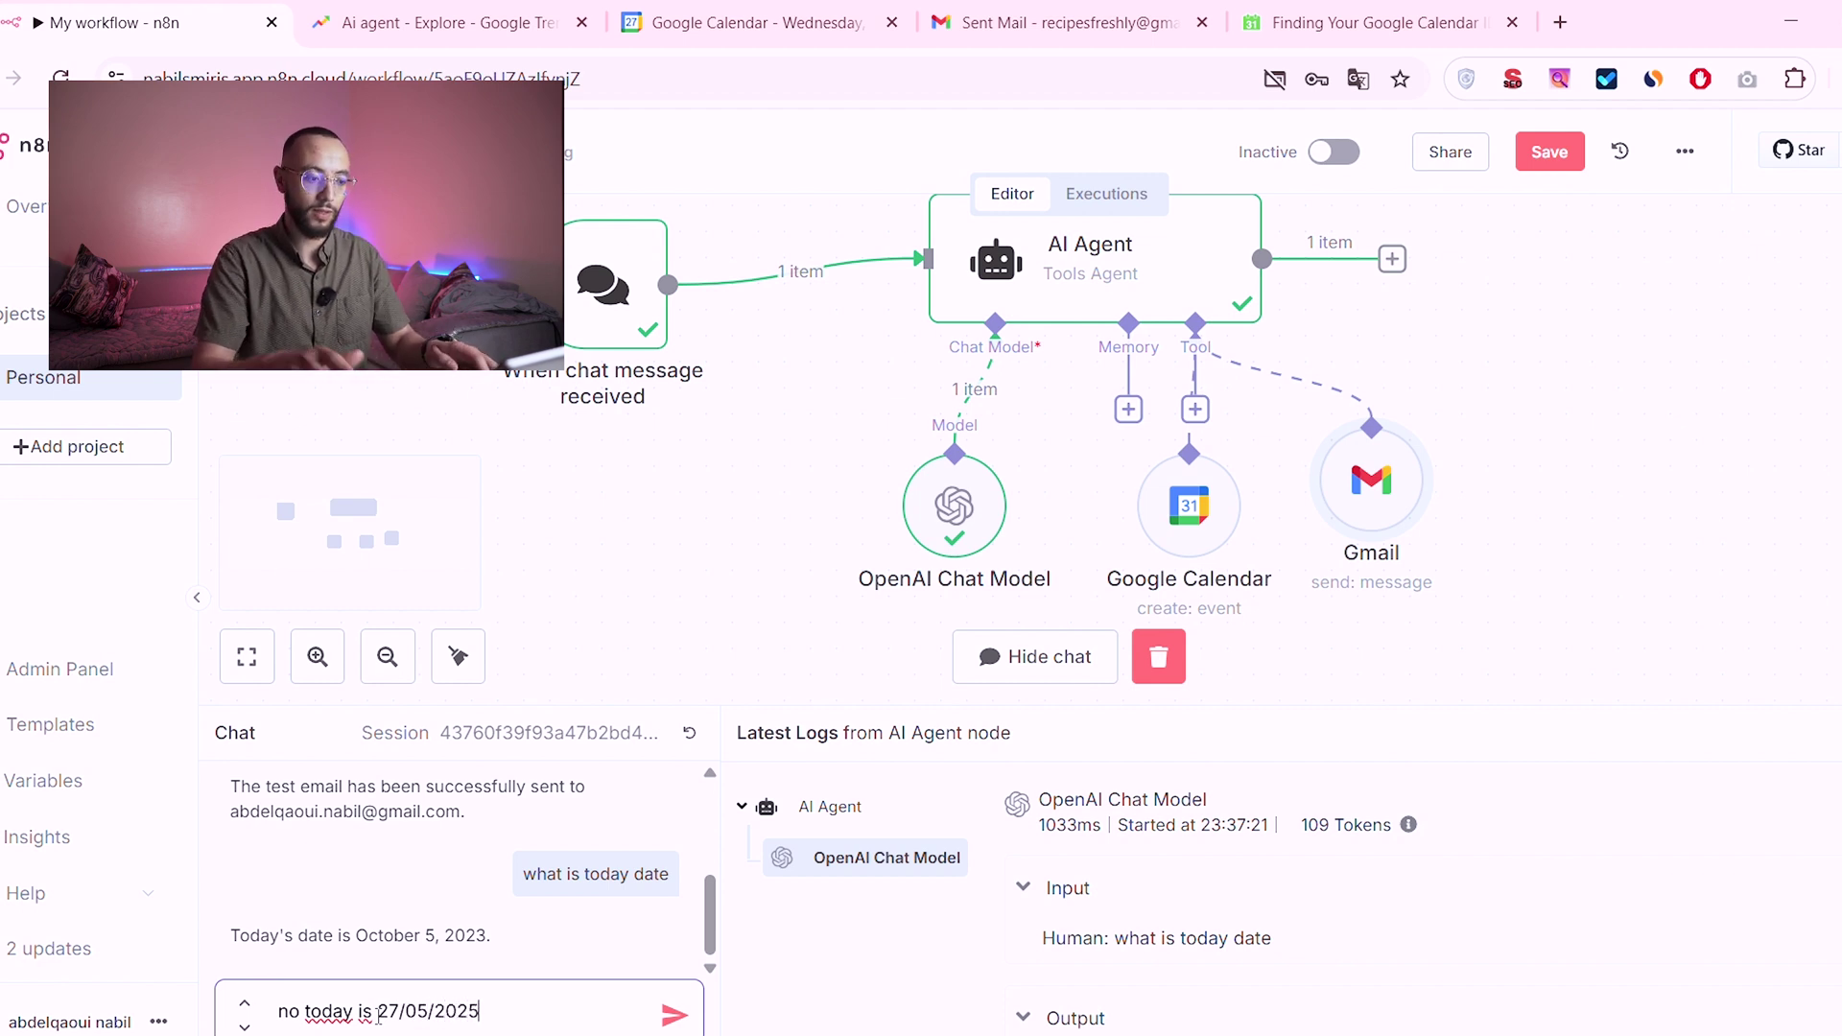
pyautogui.press('Return')
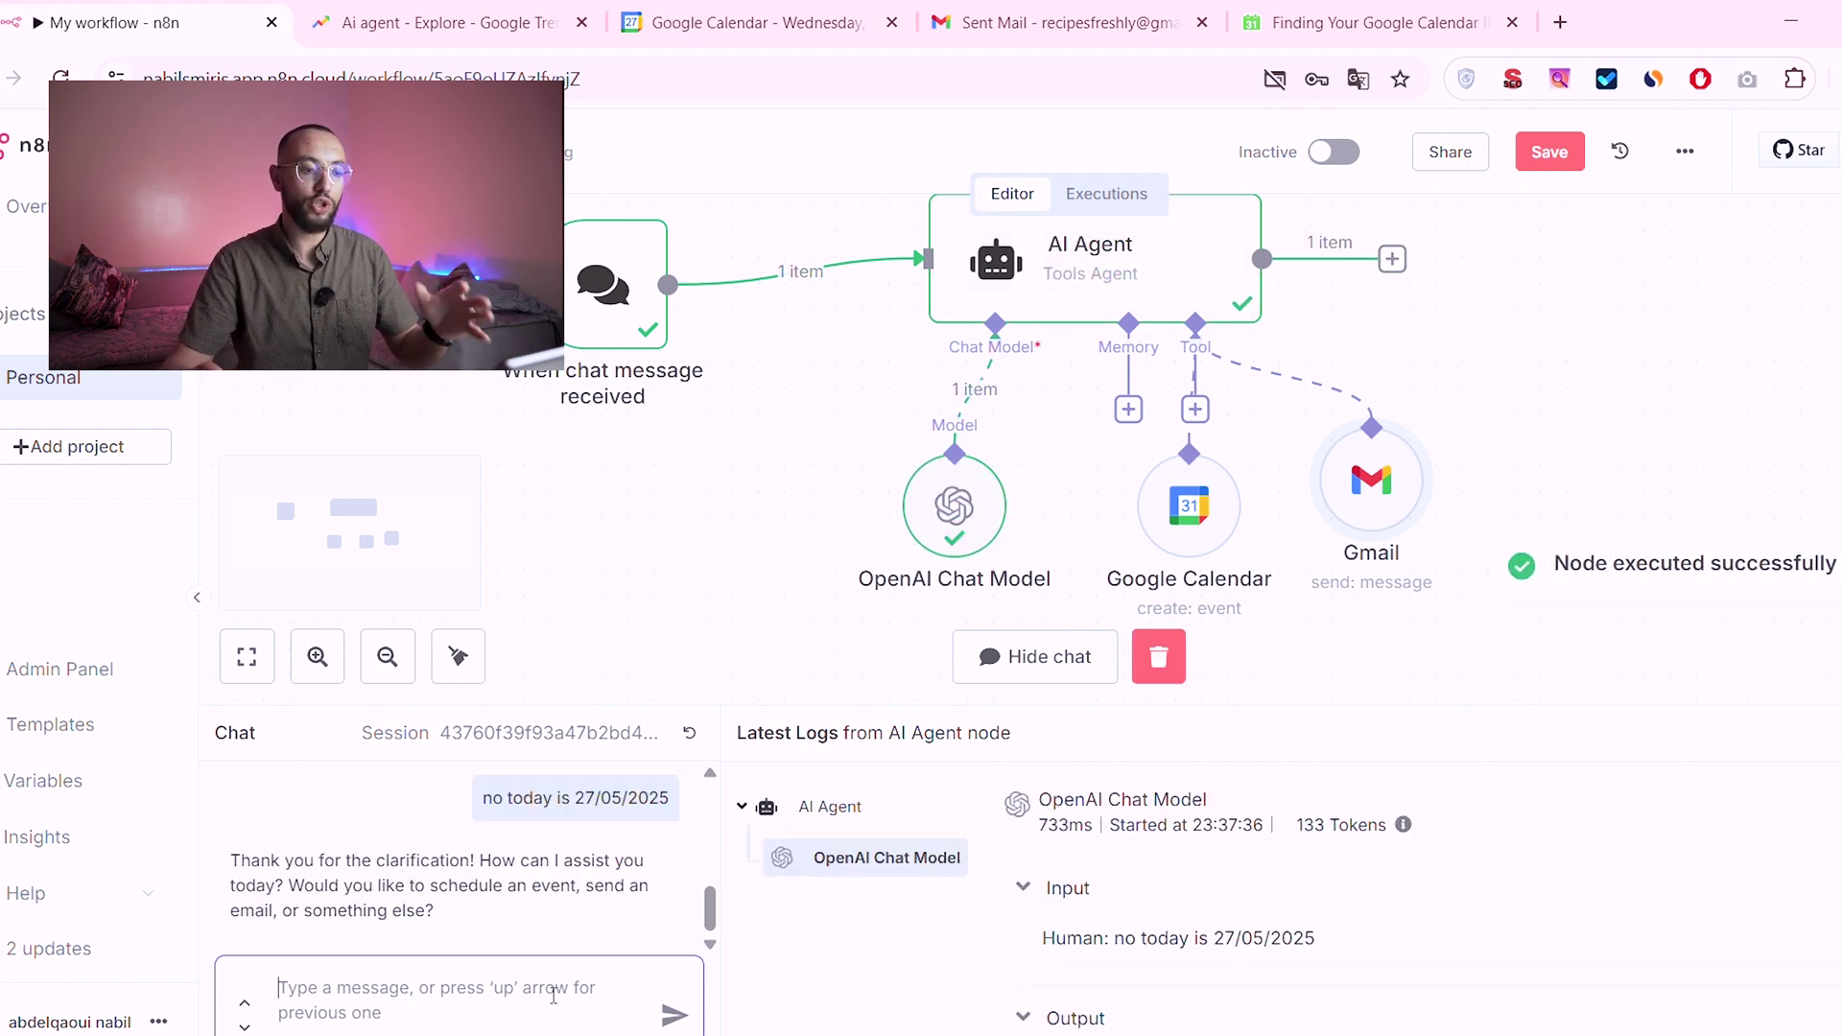
# Step: Ask the agent to email a reminder for an AI automation meeting and calendar it tomorrow at 6pm
pyautogui.write('please send an e')
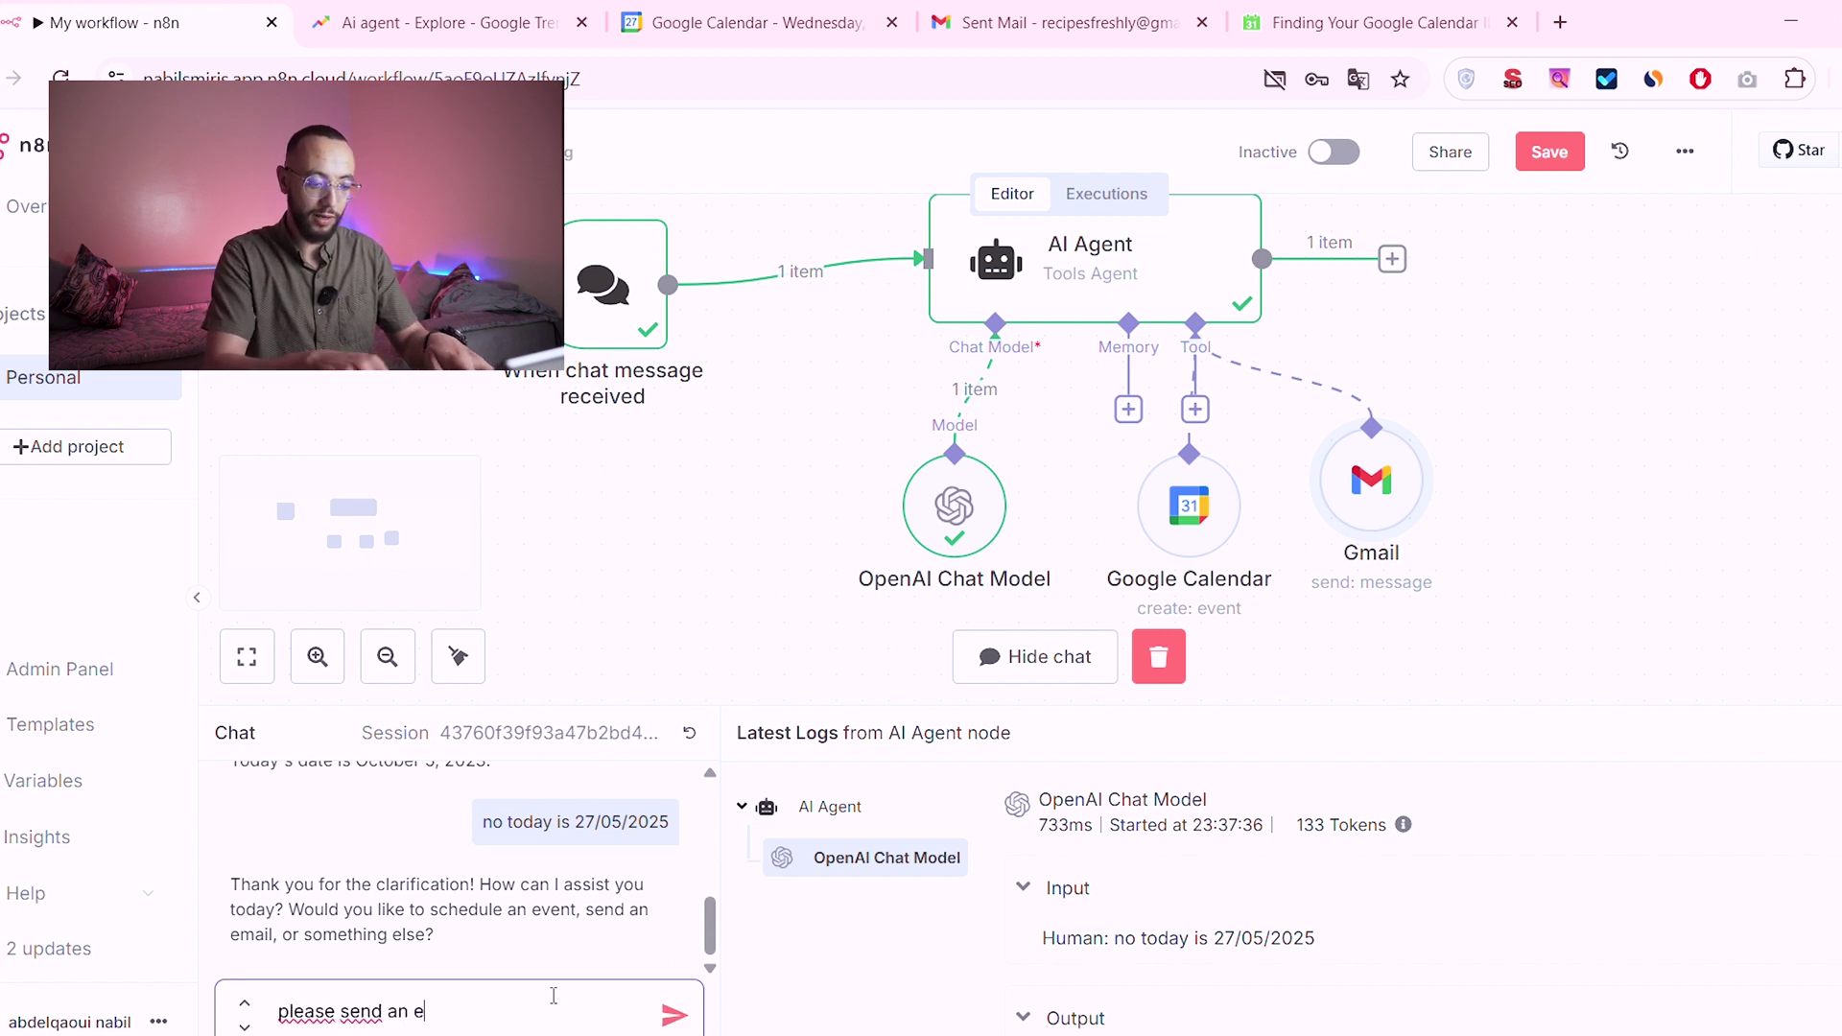
pyautogui.write('mail reminder for a')
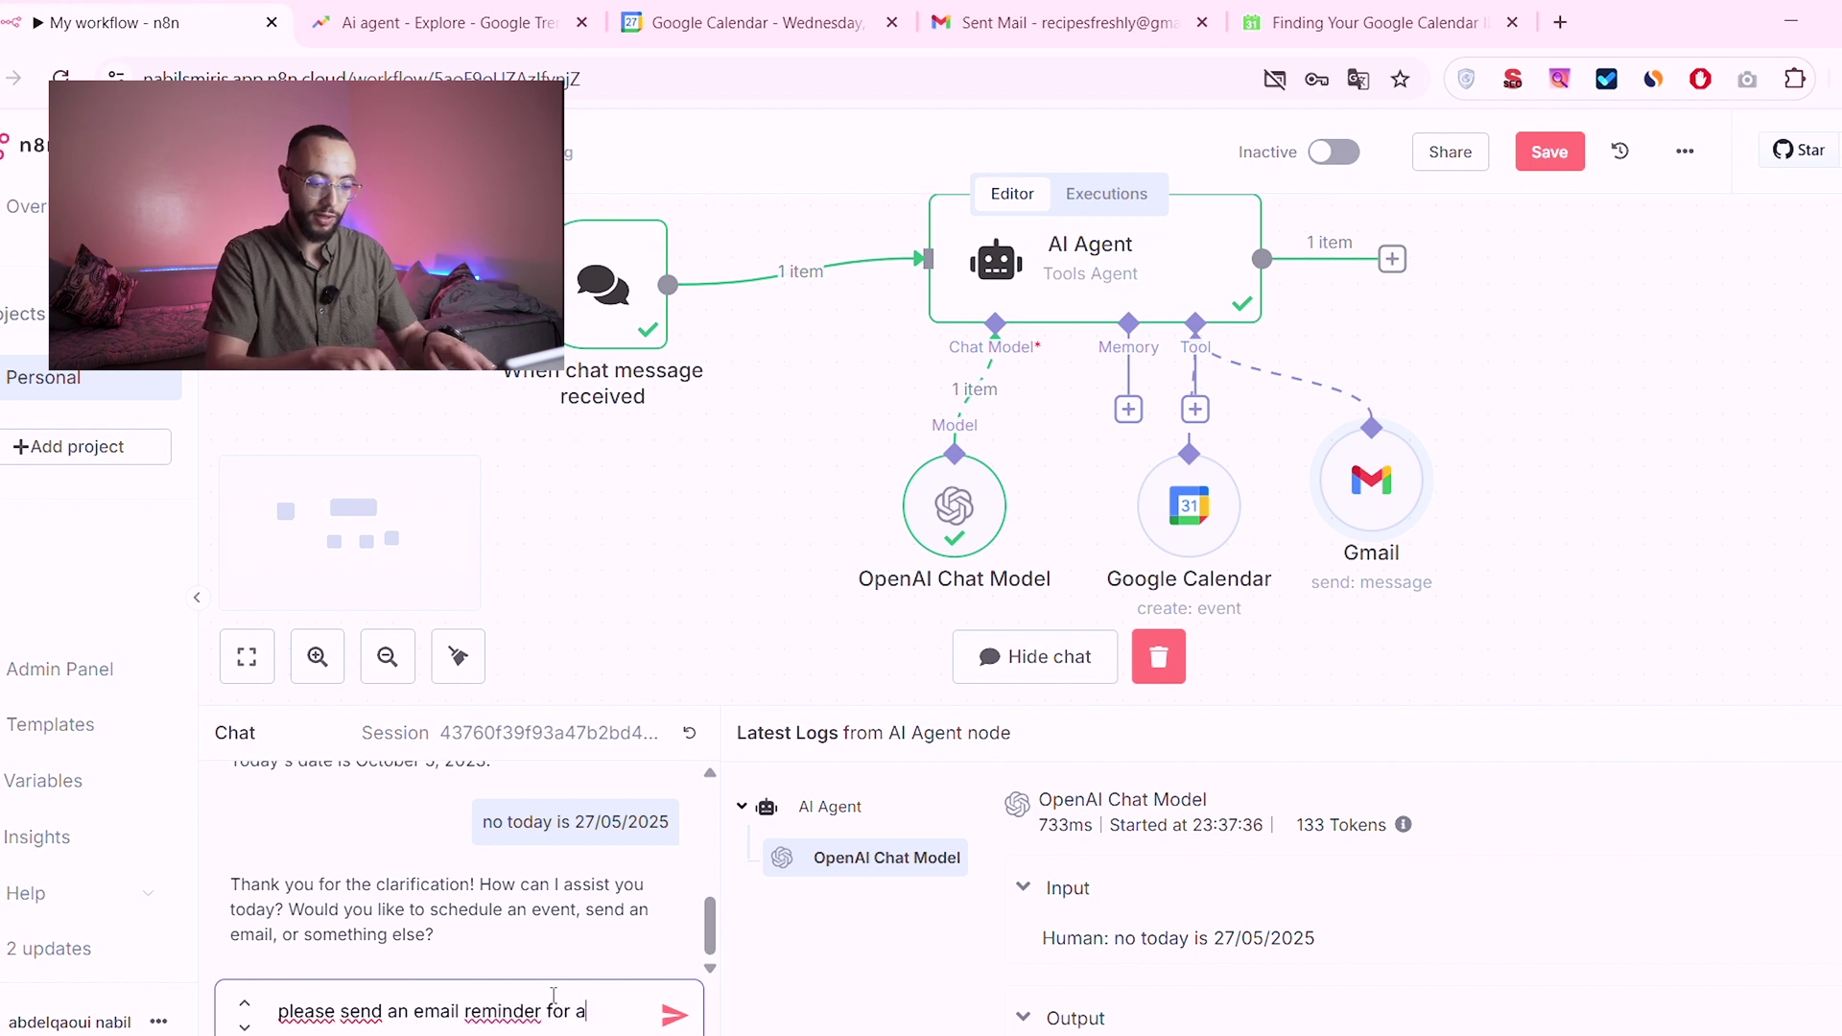
pyautogui.write(' metting about ai automation')
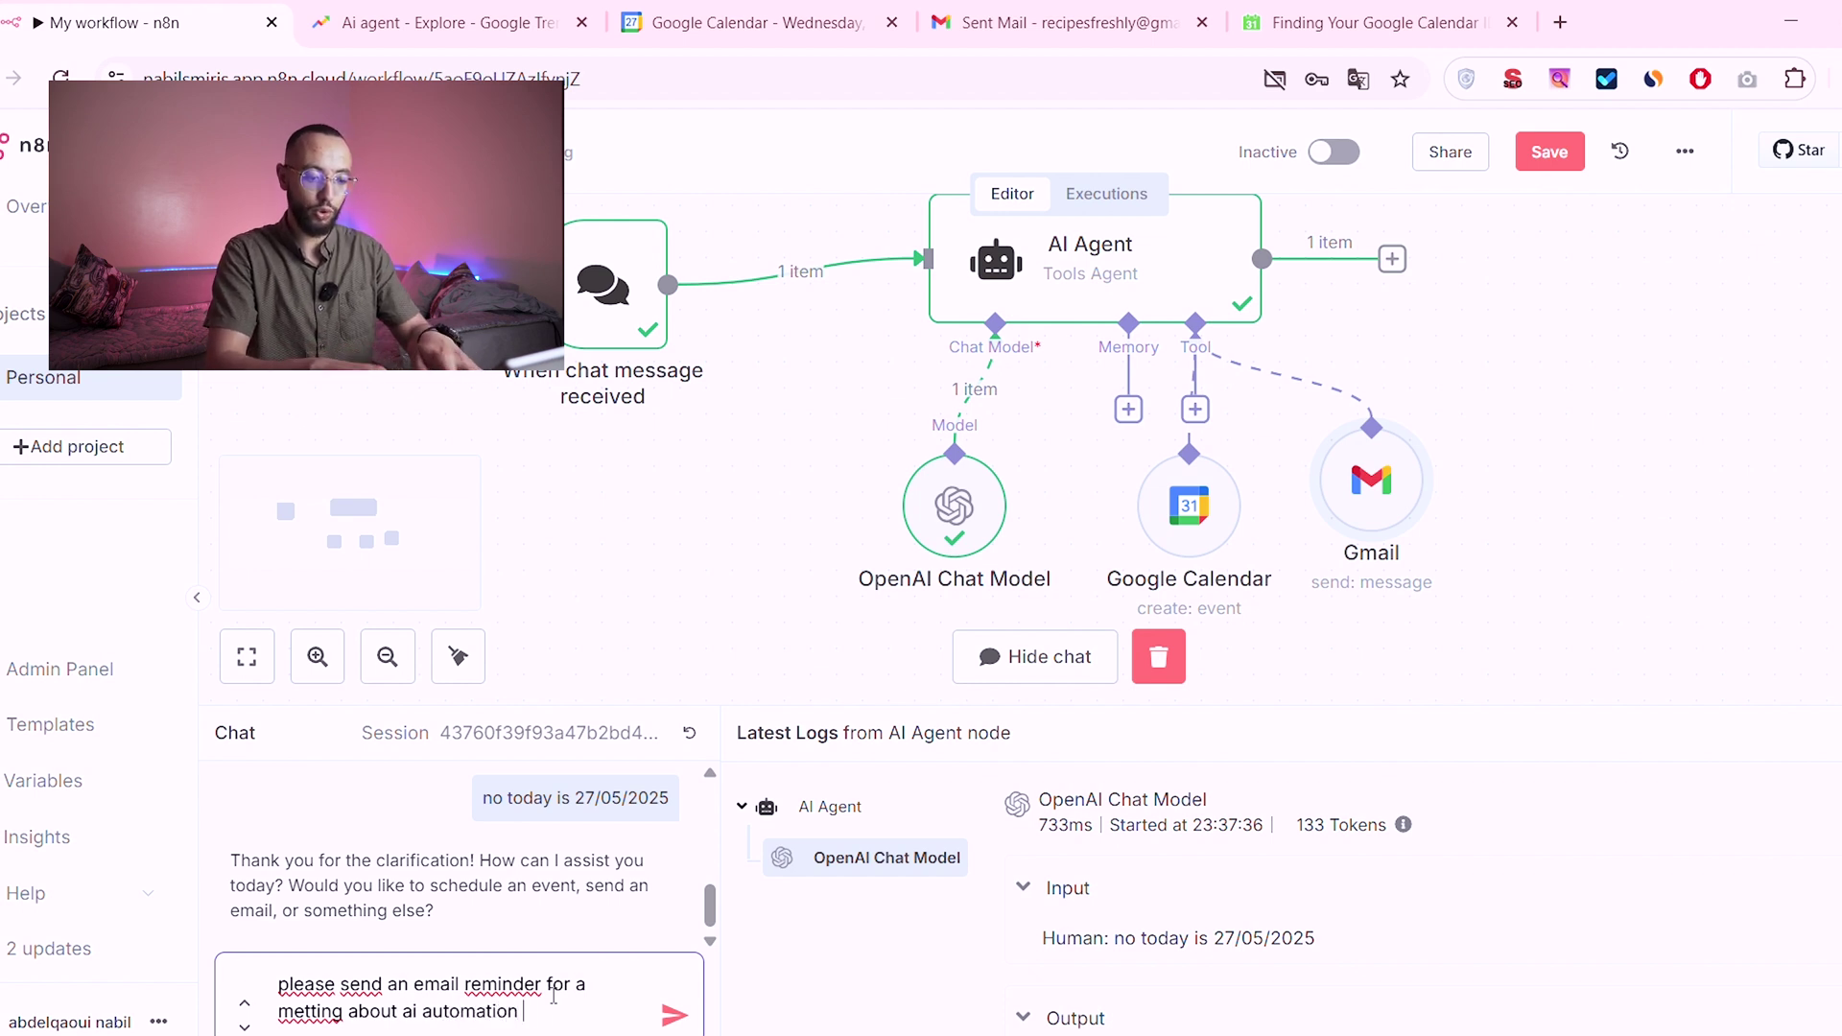
pyautogui.write('ou')
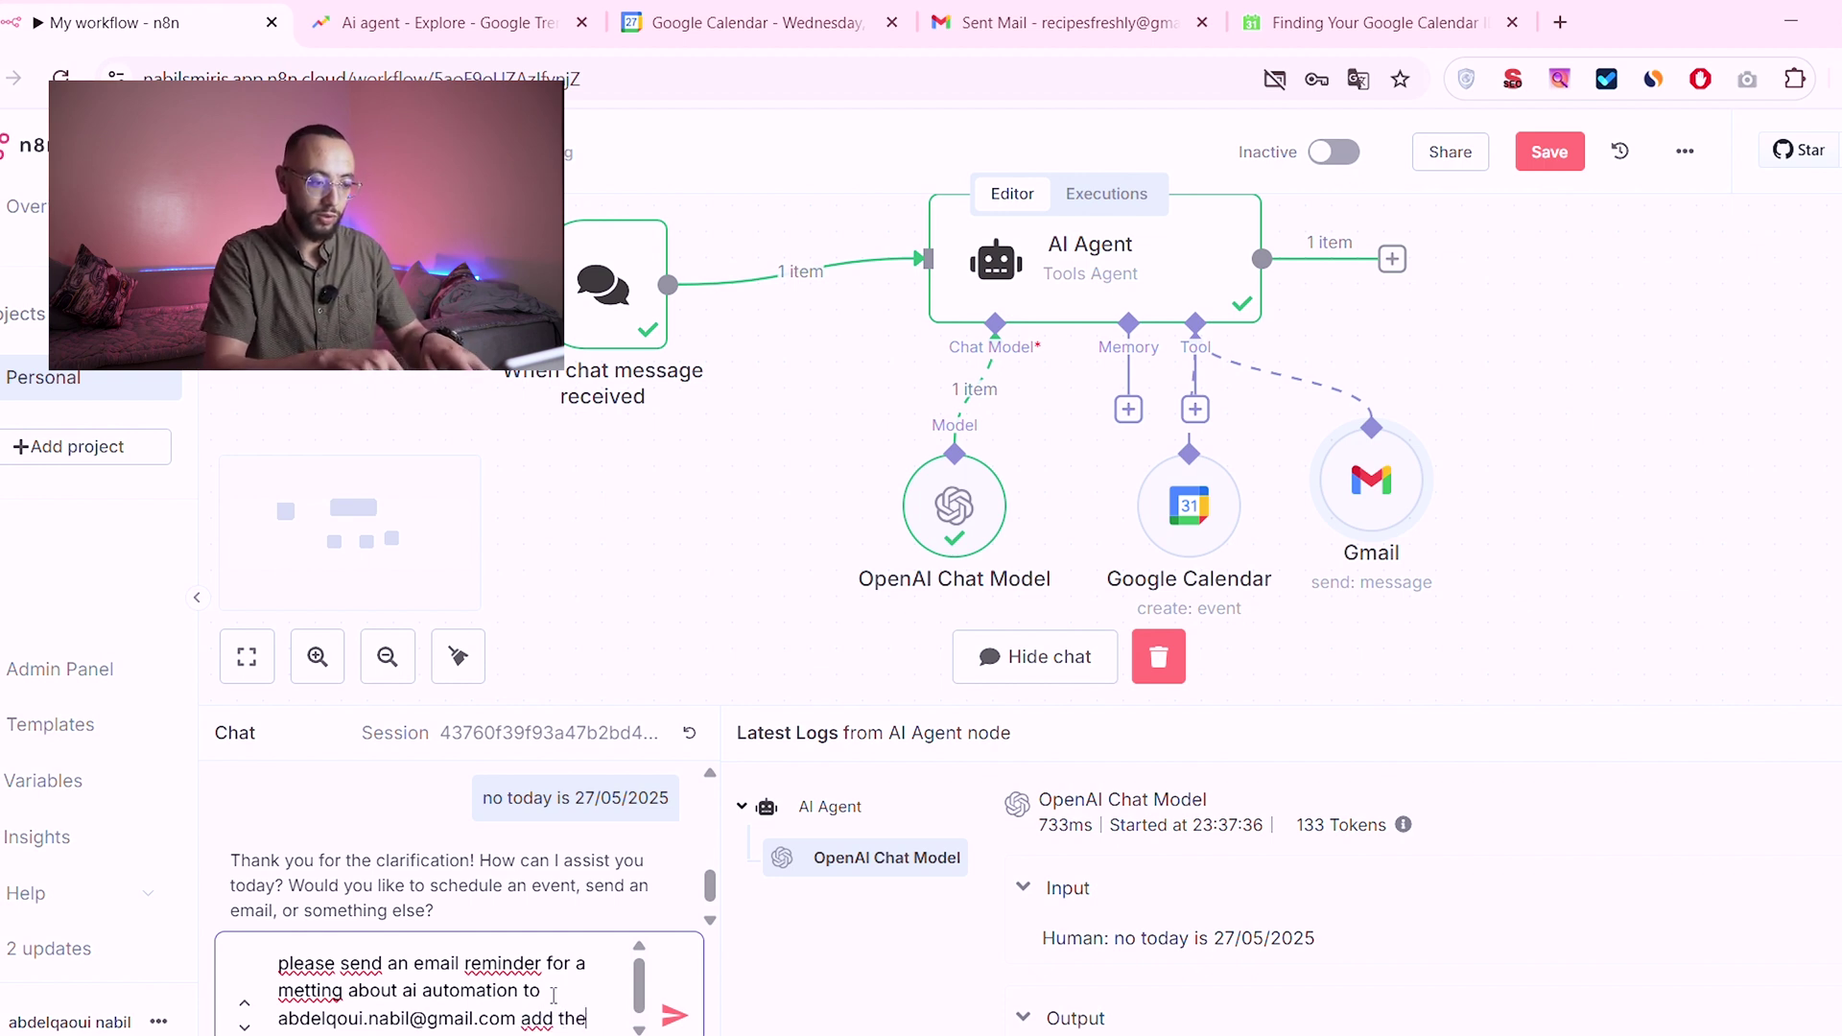
pyautogui.write('etting to my calender tomorrow')
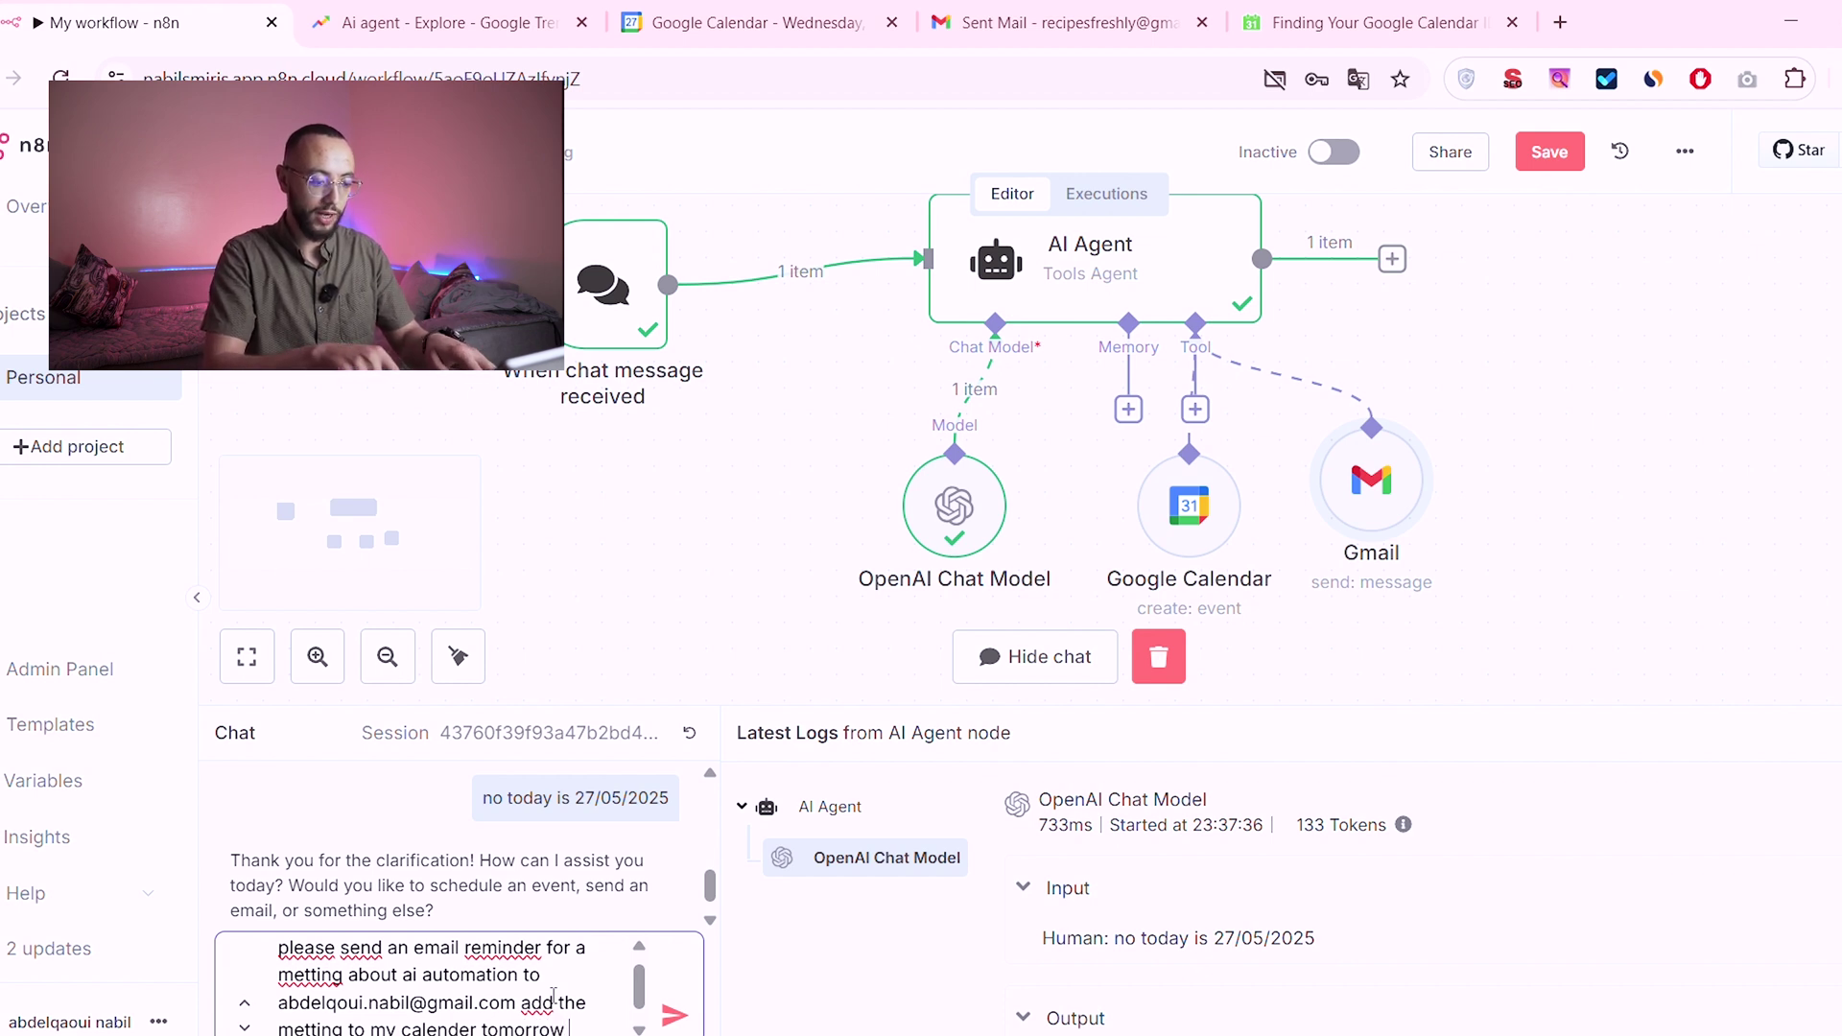
pyautogui.write('pm')
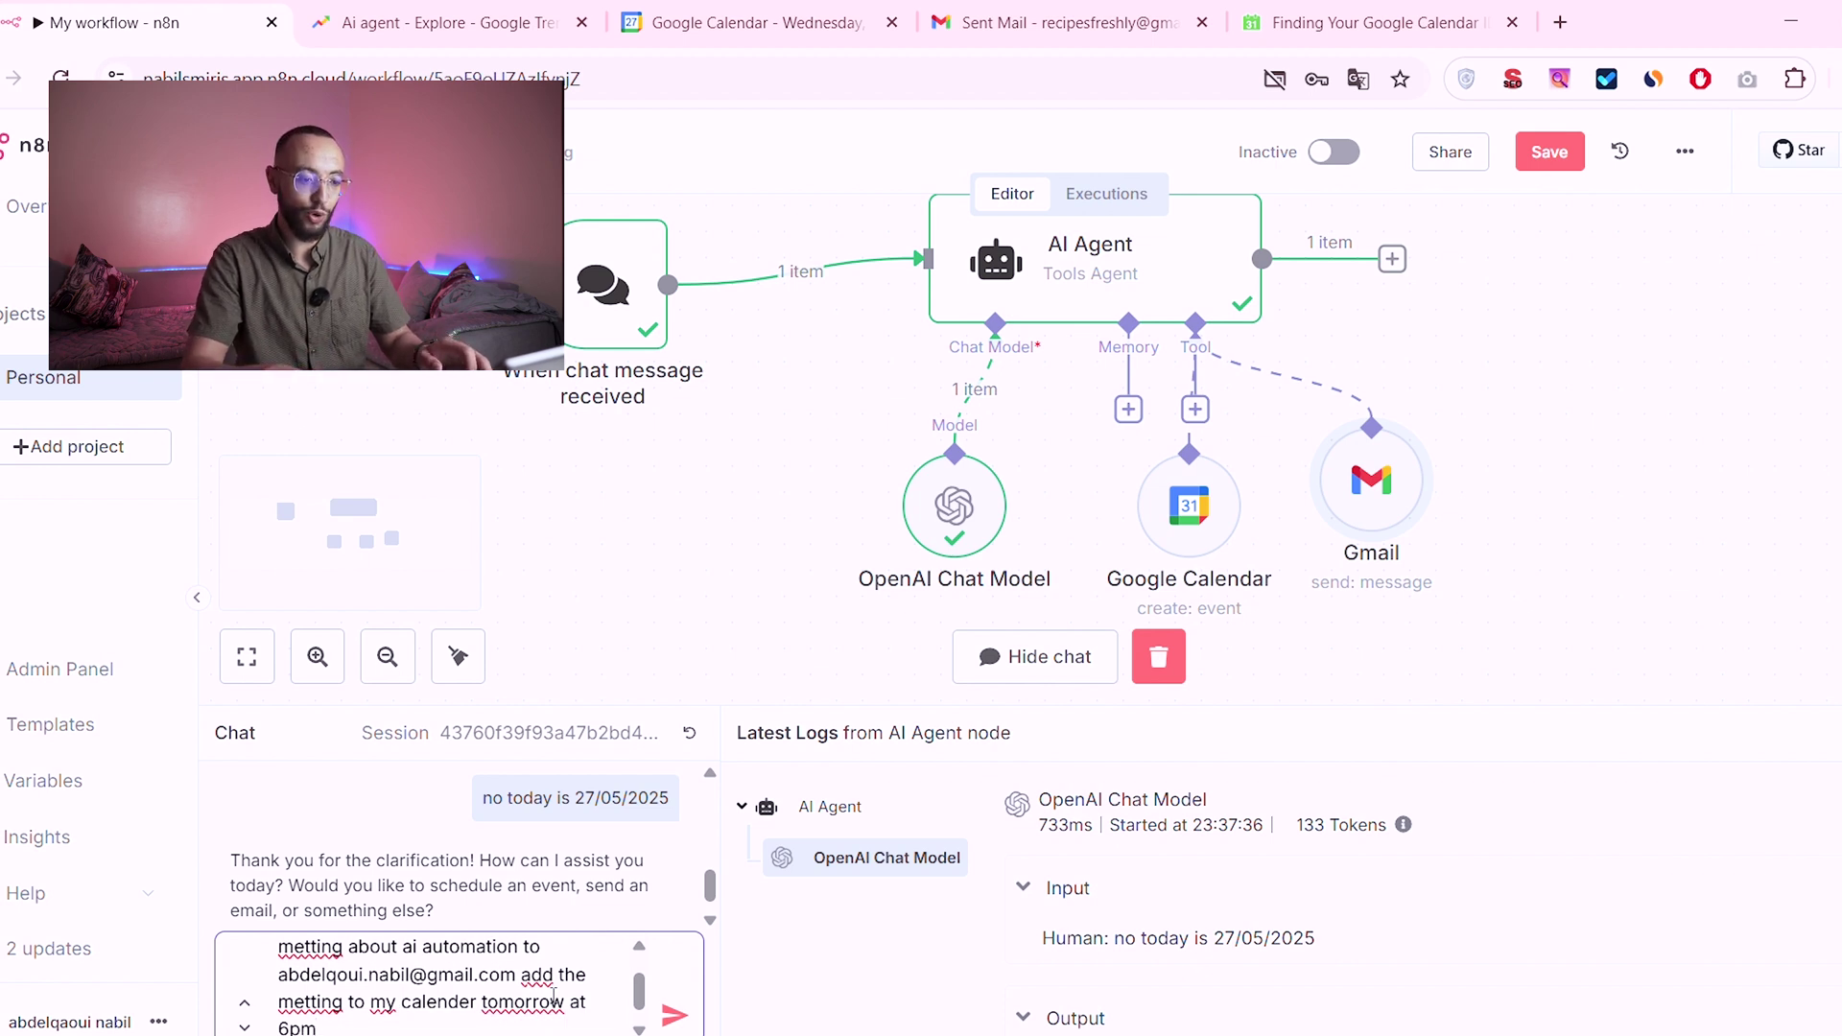
pyautogui.press('Return')
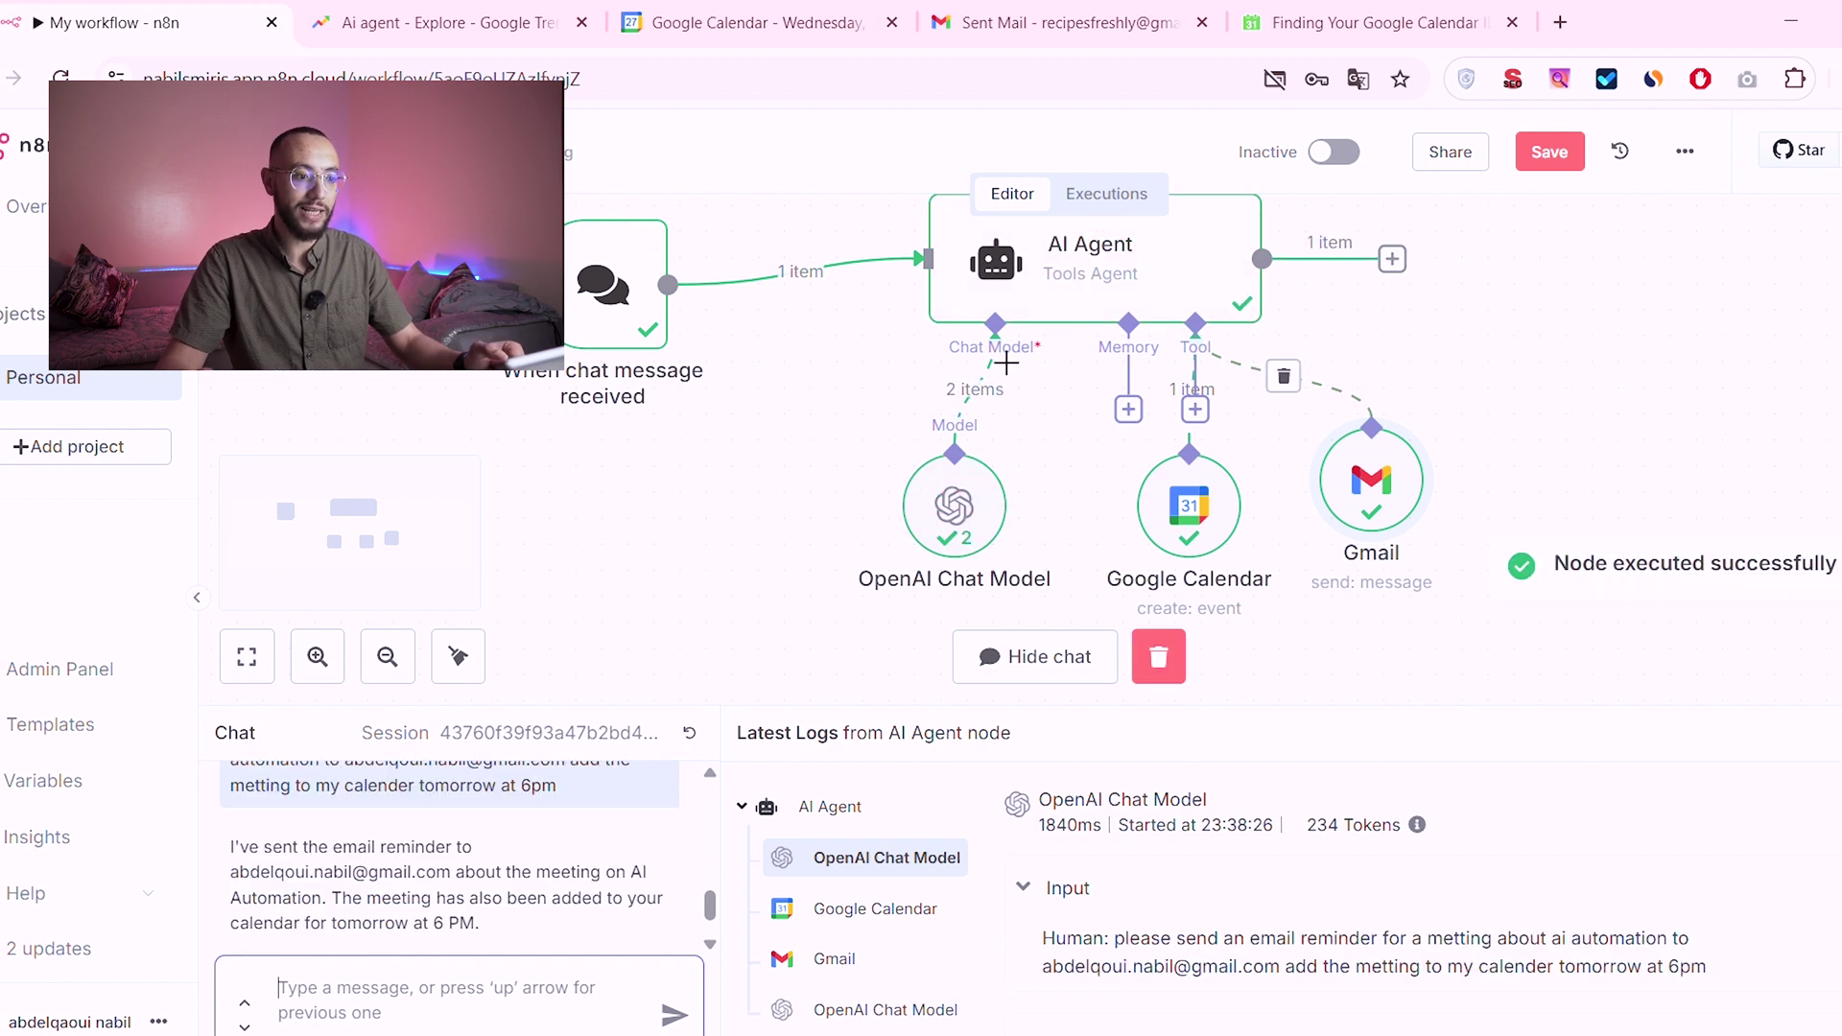
pyautogui.doubleClick(1192, 509)
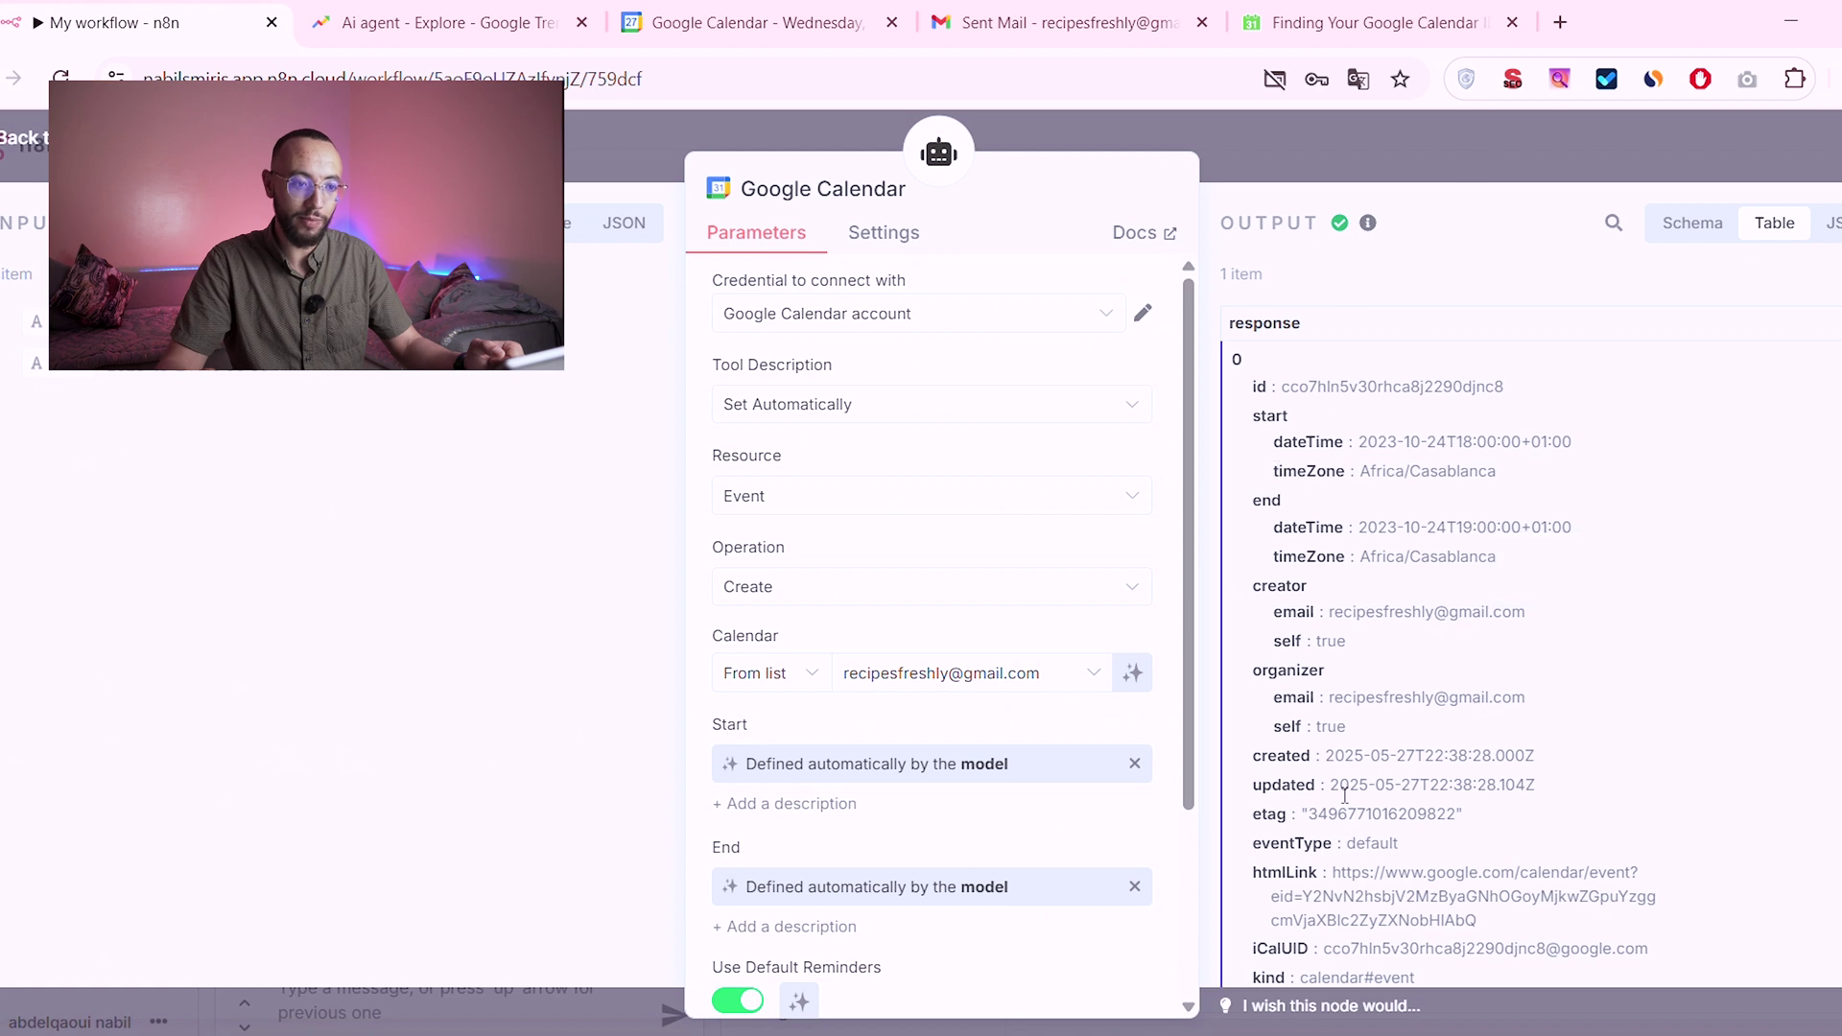
pyautogui.click(1318, 161)
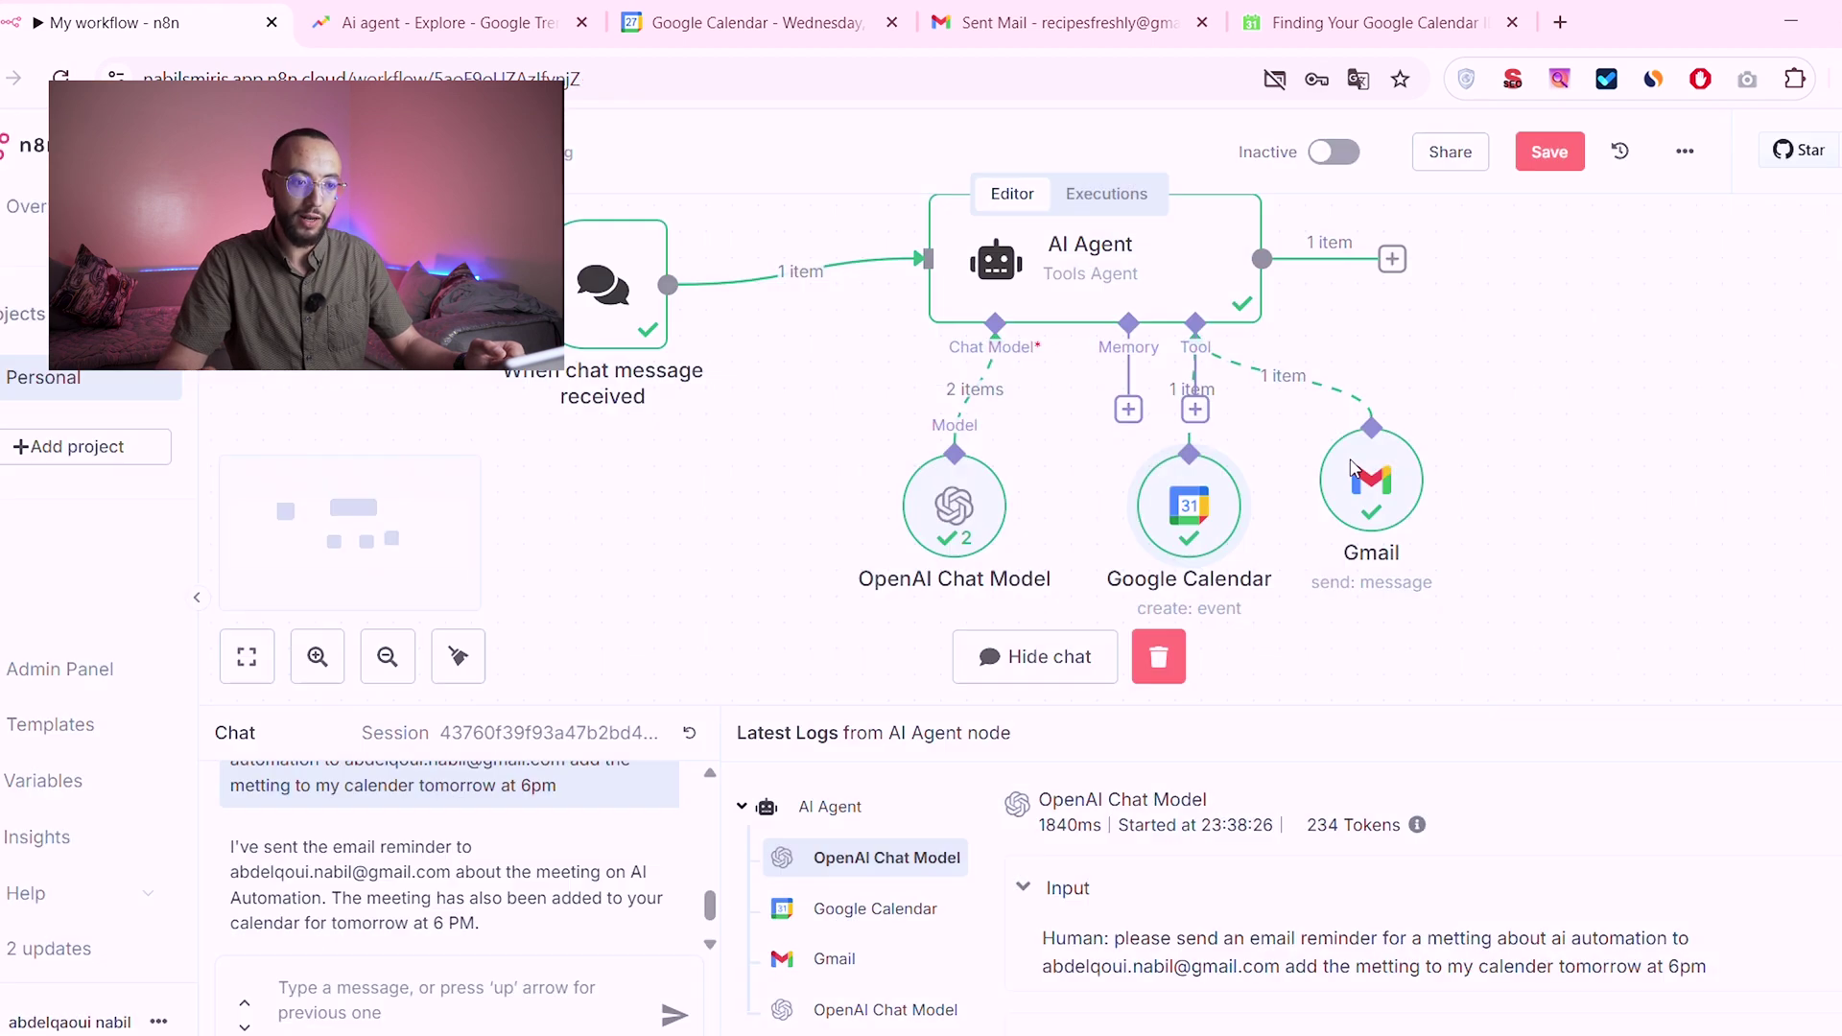
pyautogui.doubleClick(1371, 491)
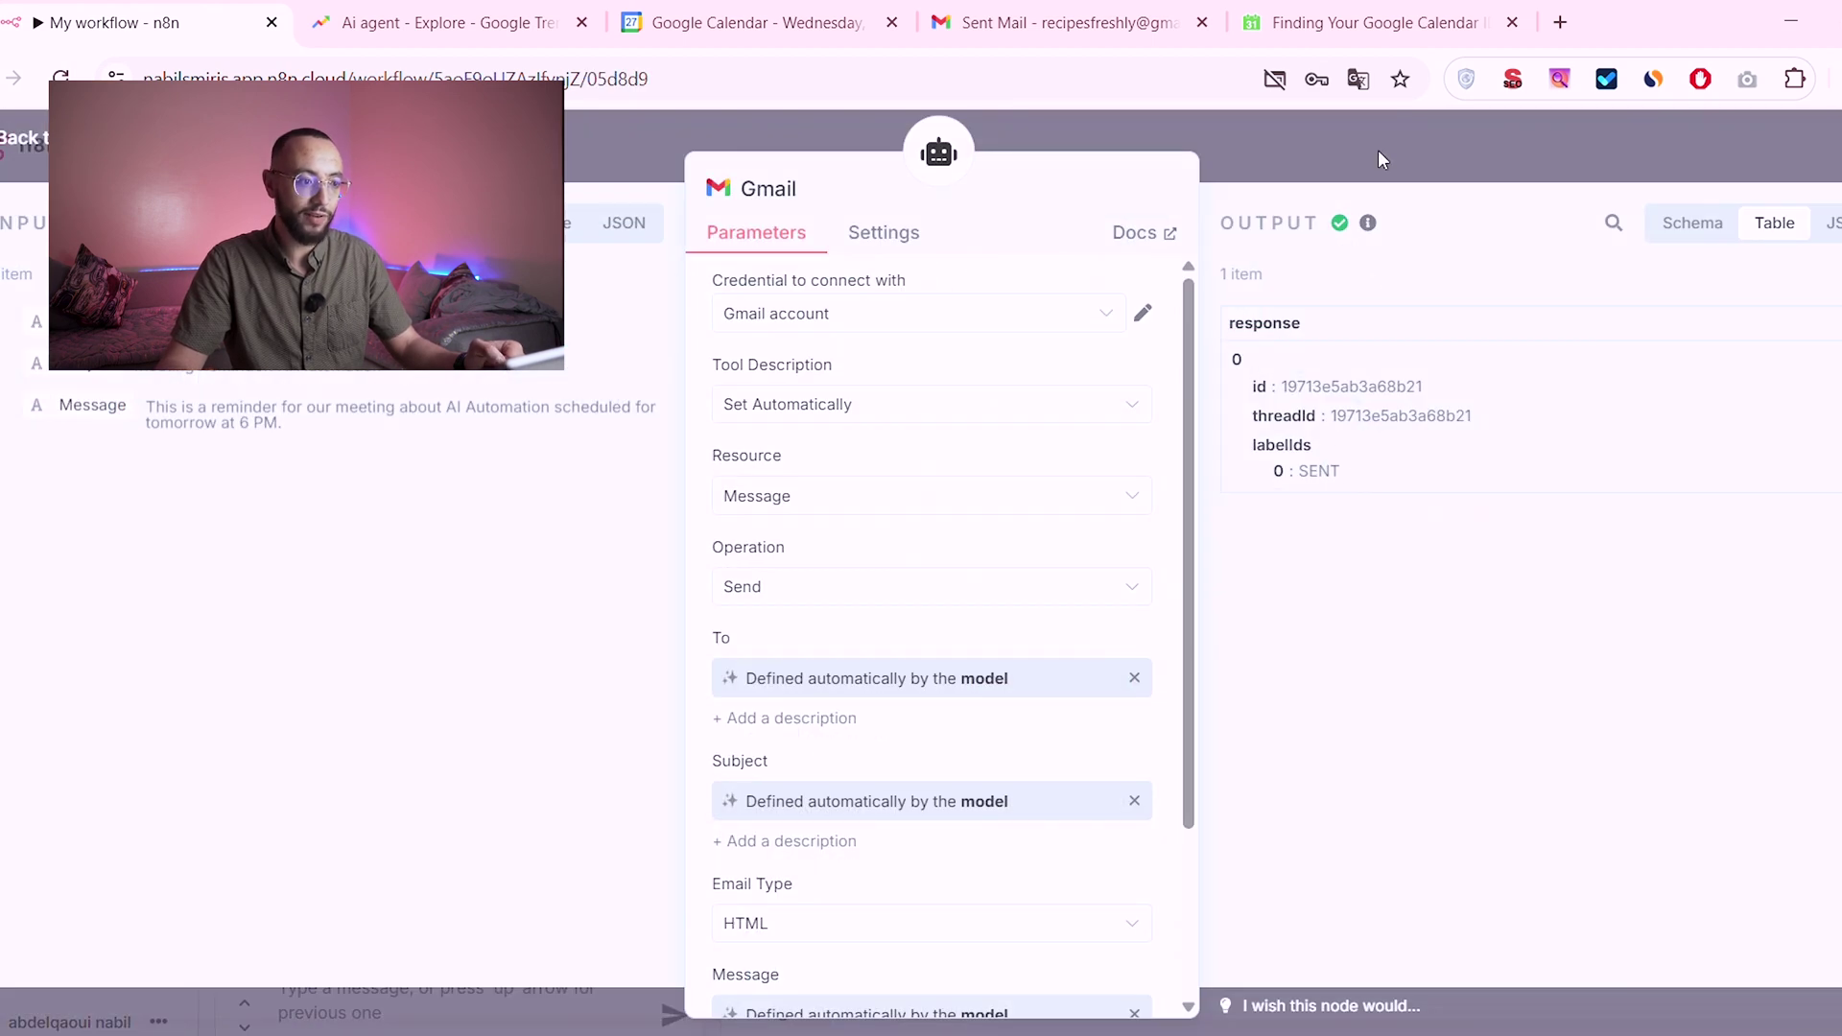
pyautogui.click(1378, 151)
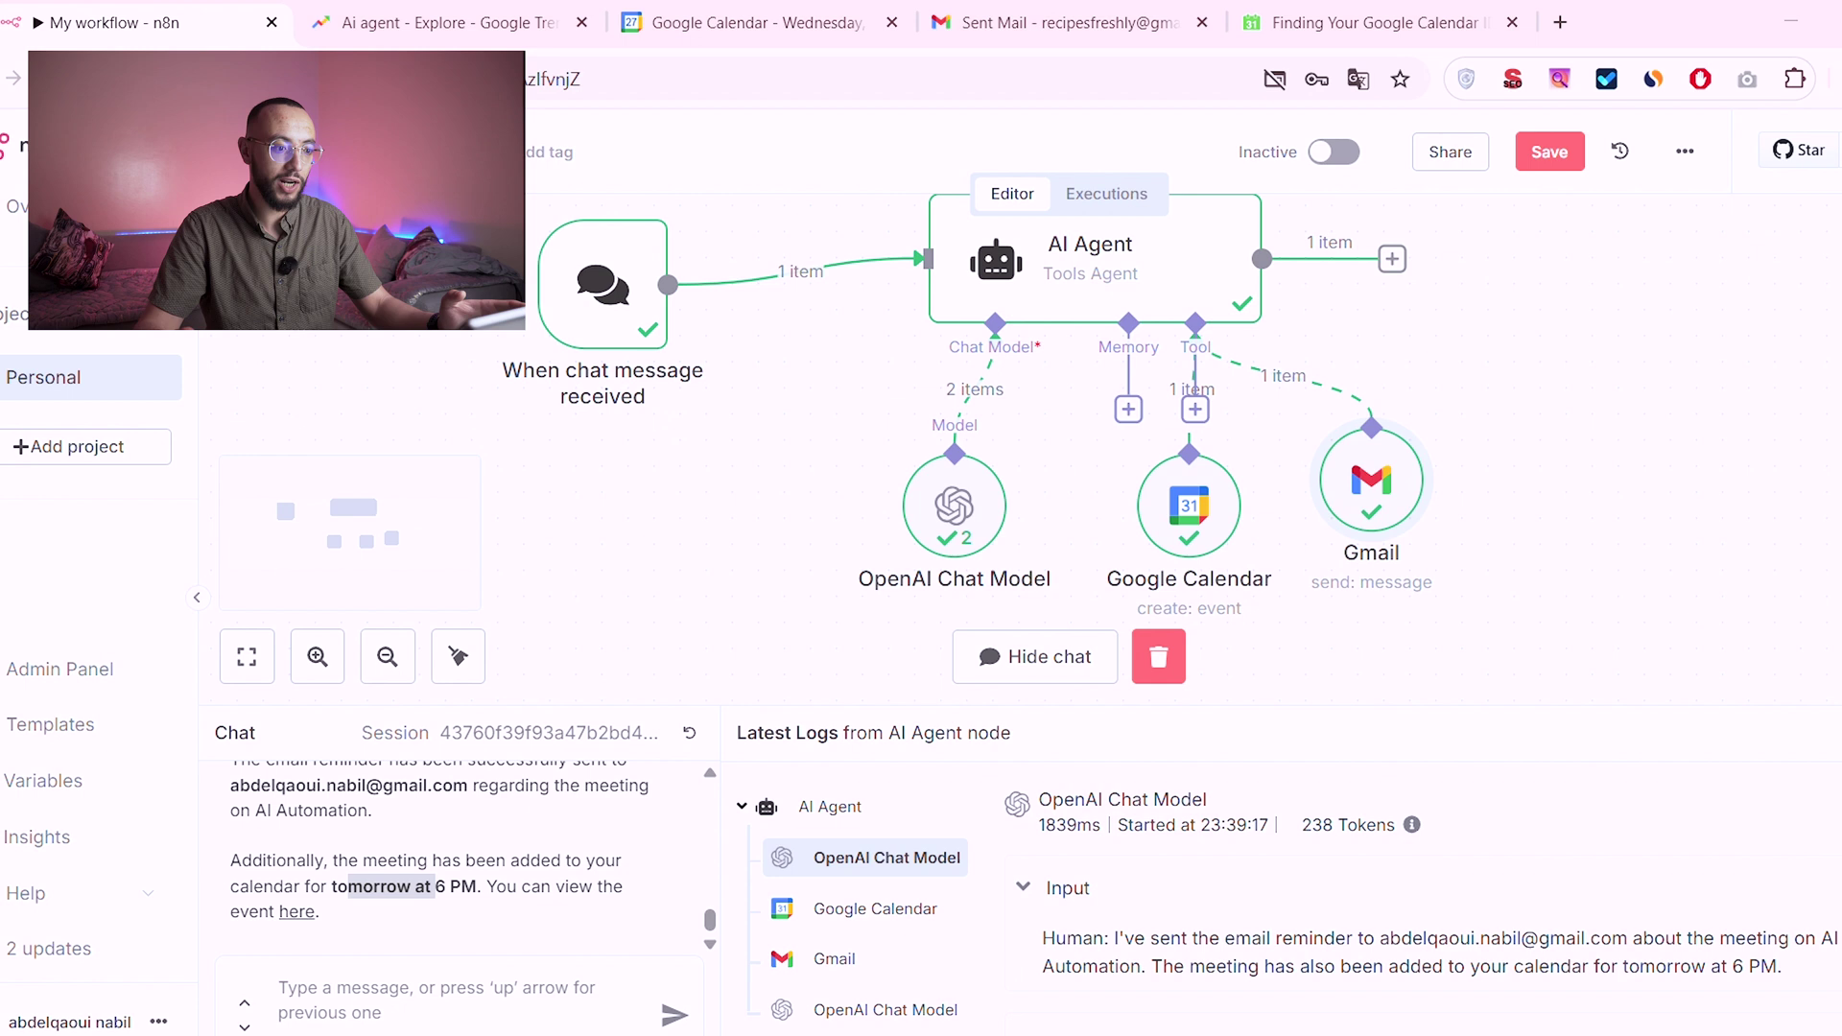
# Step: Check Google Calendar's May 27 and May 28, 2025 day views for the new event
pyautogui.click(809, 14)
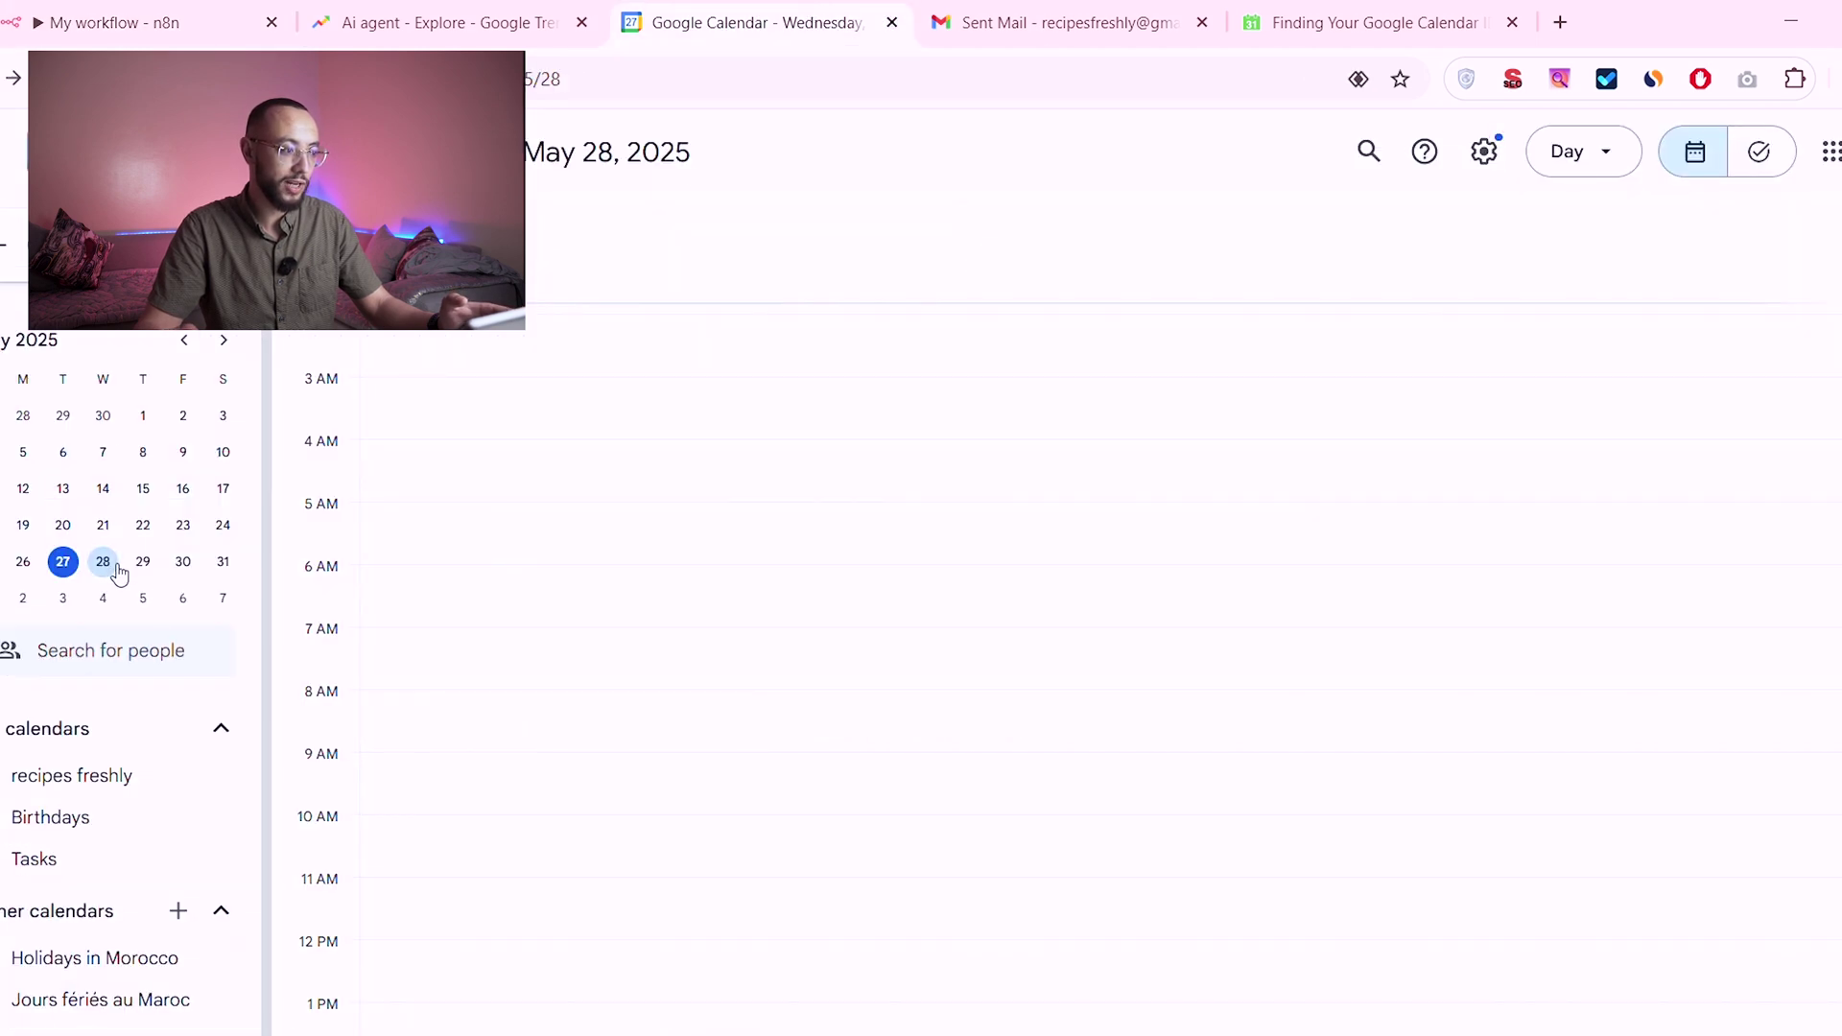
pyautogui.click(62, 561)
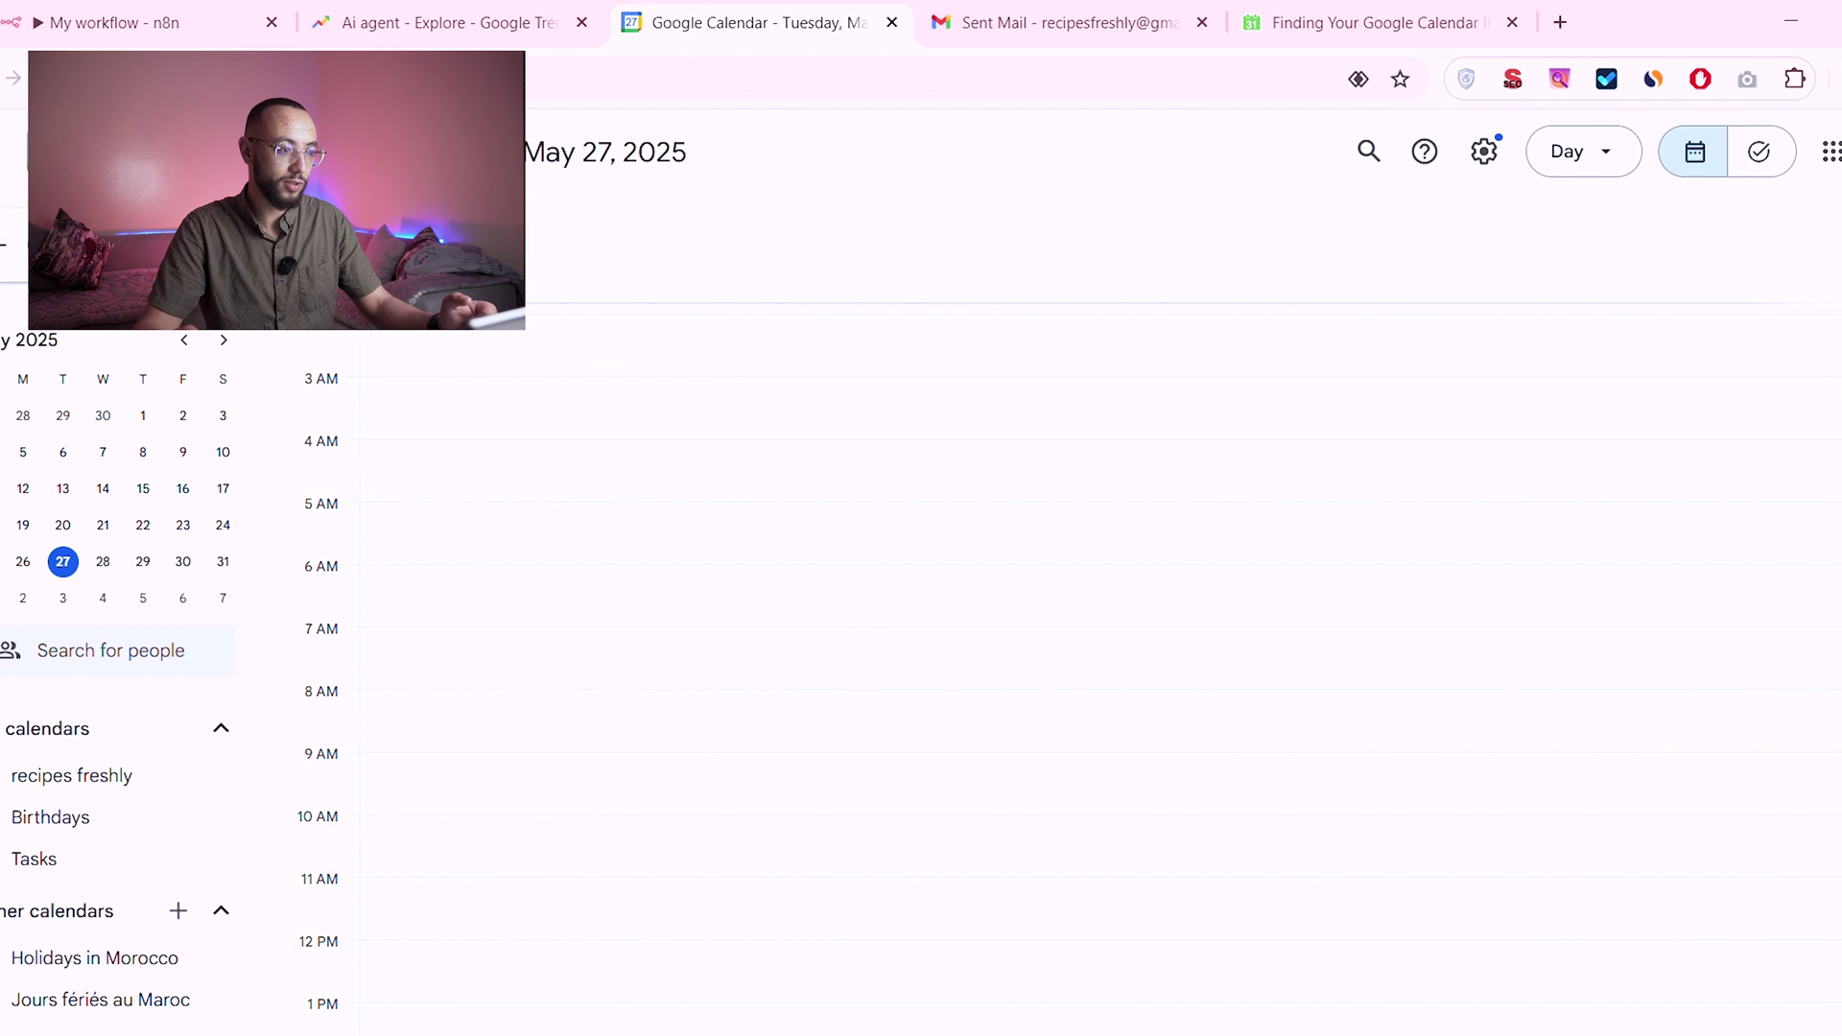
pyautogui.click(59, 79)
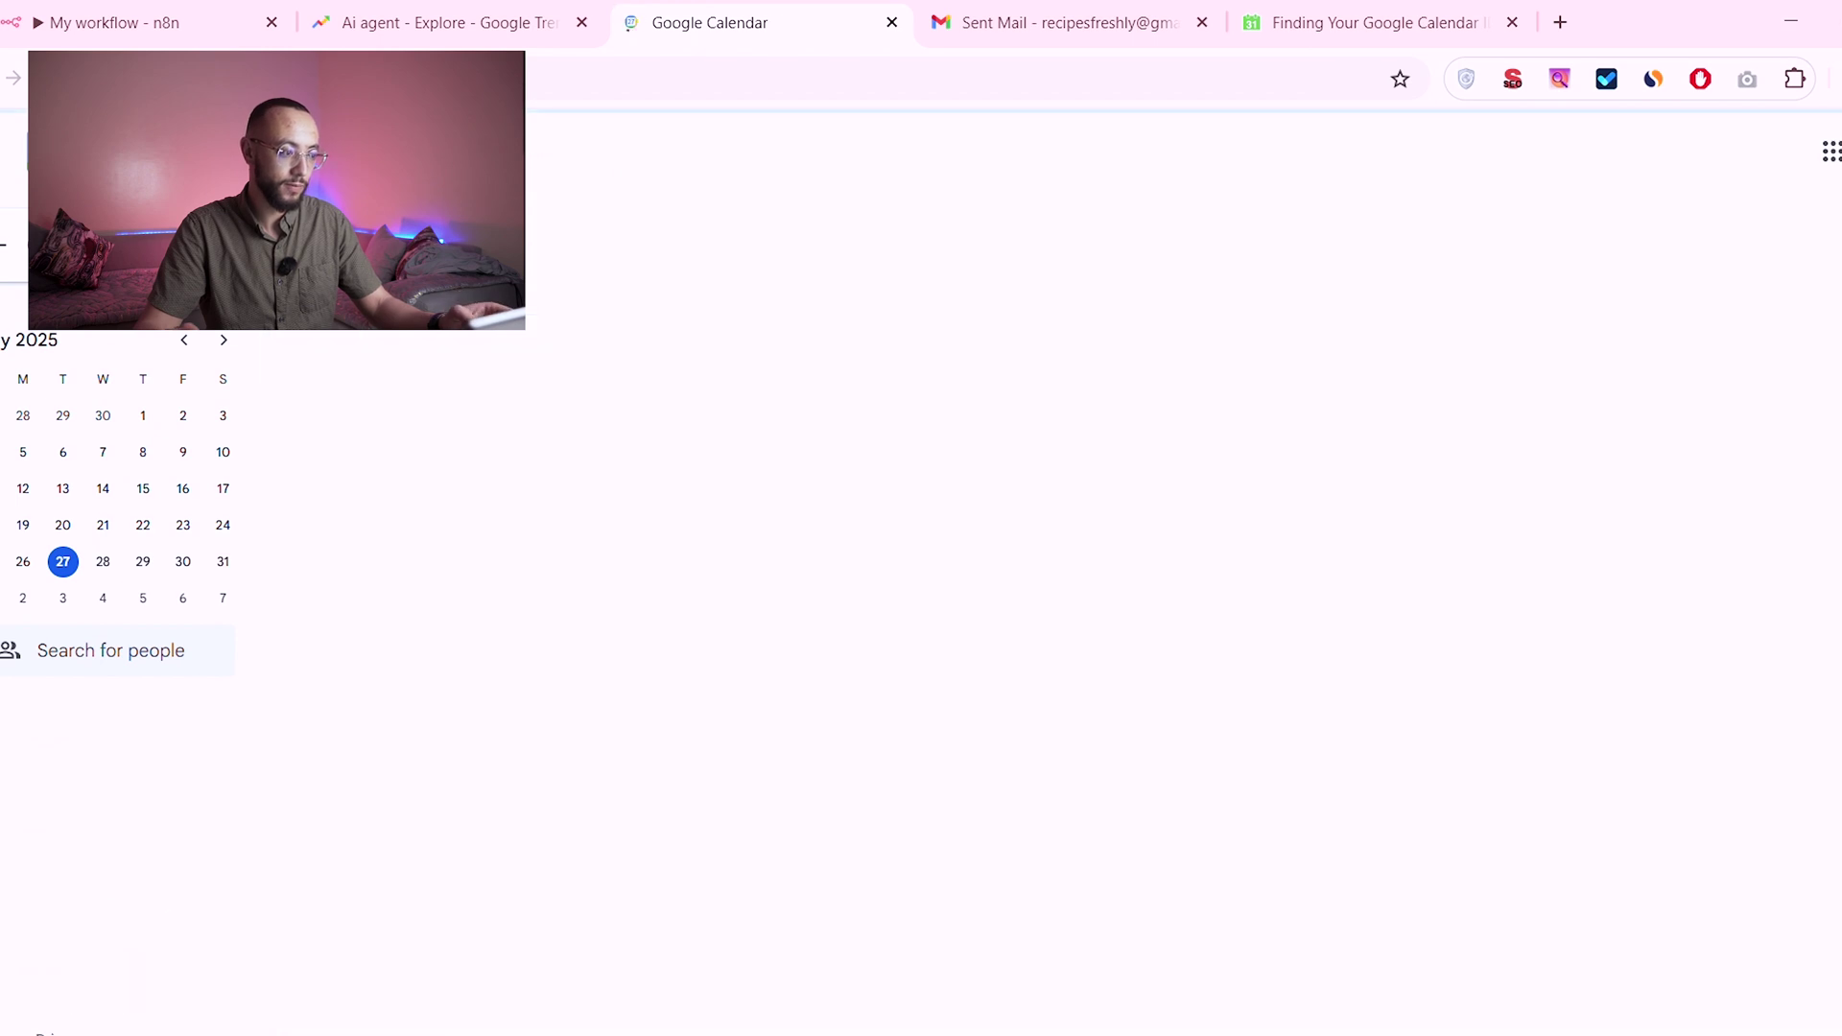
pyautogui.click(115, 569)
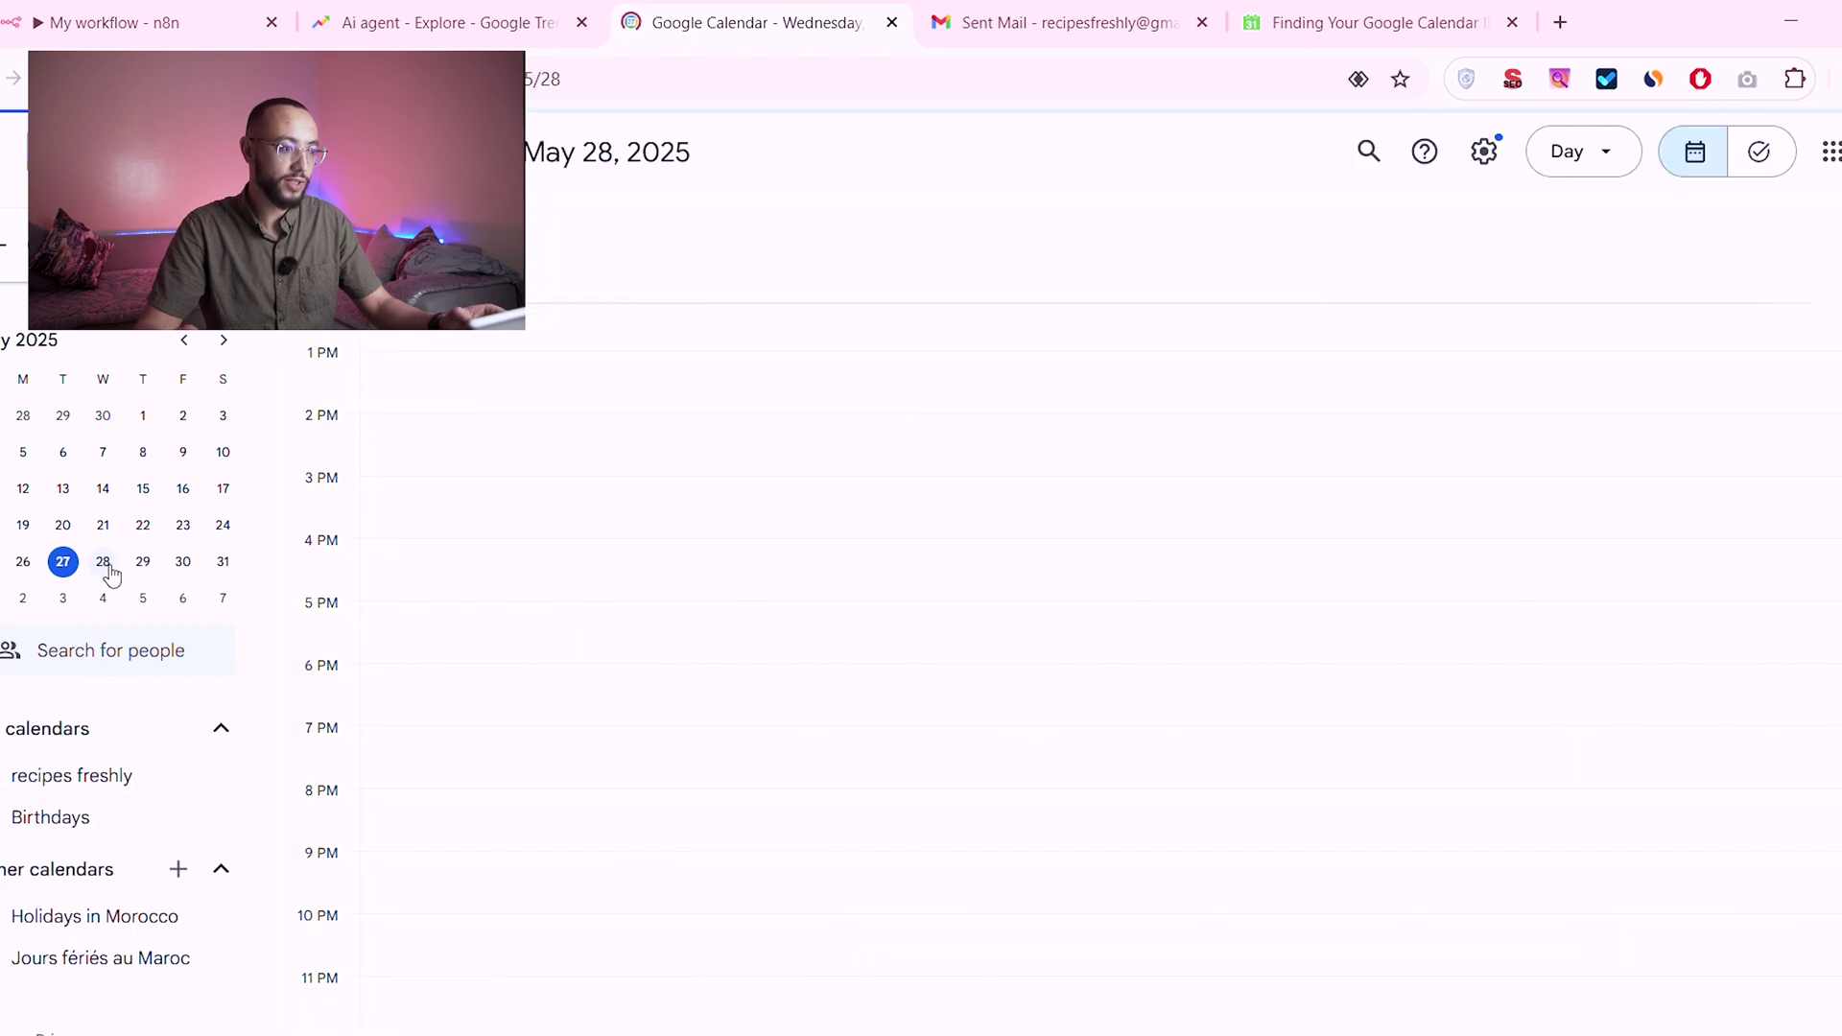
pyautogui.click(201, 9)
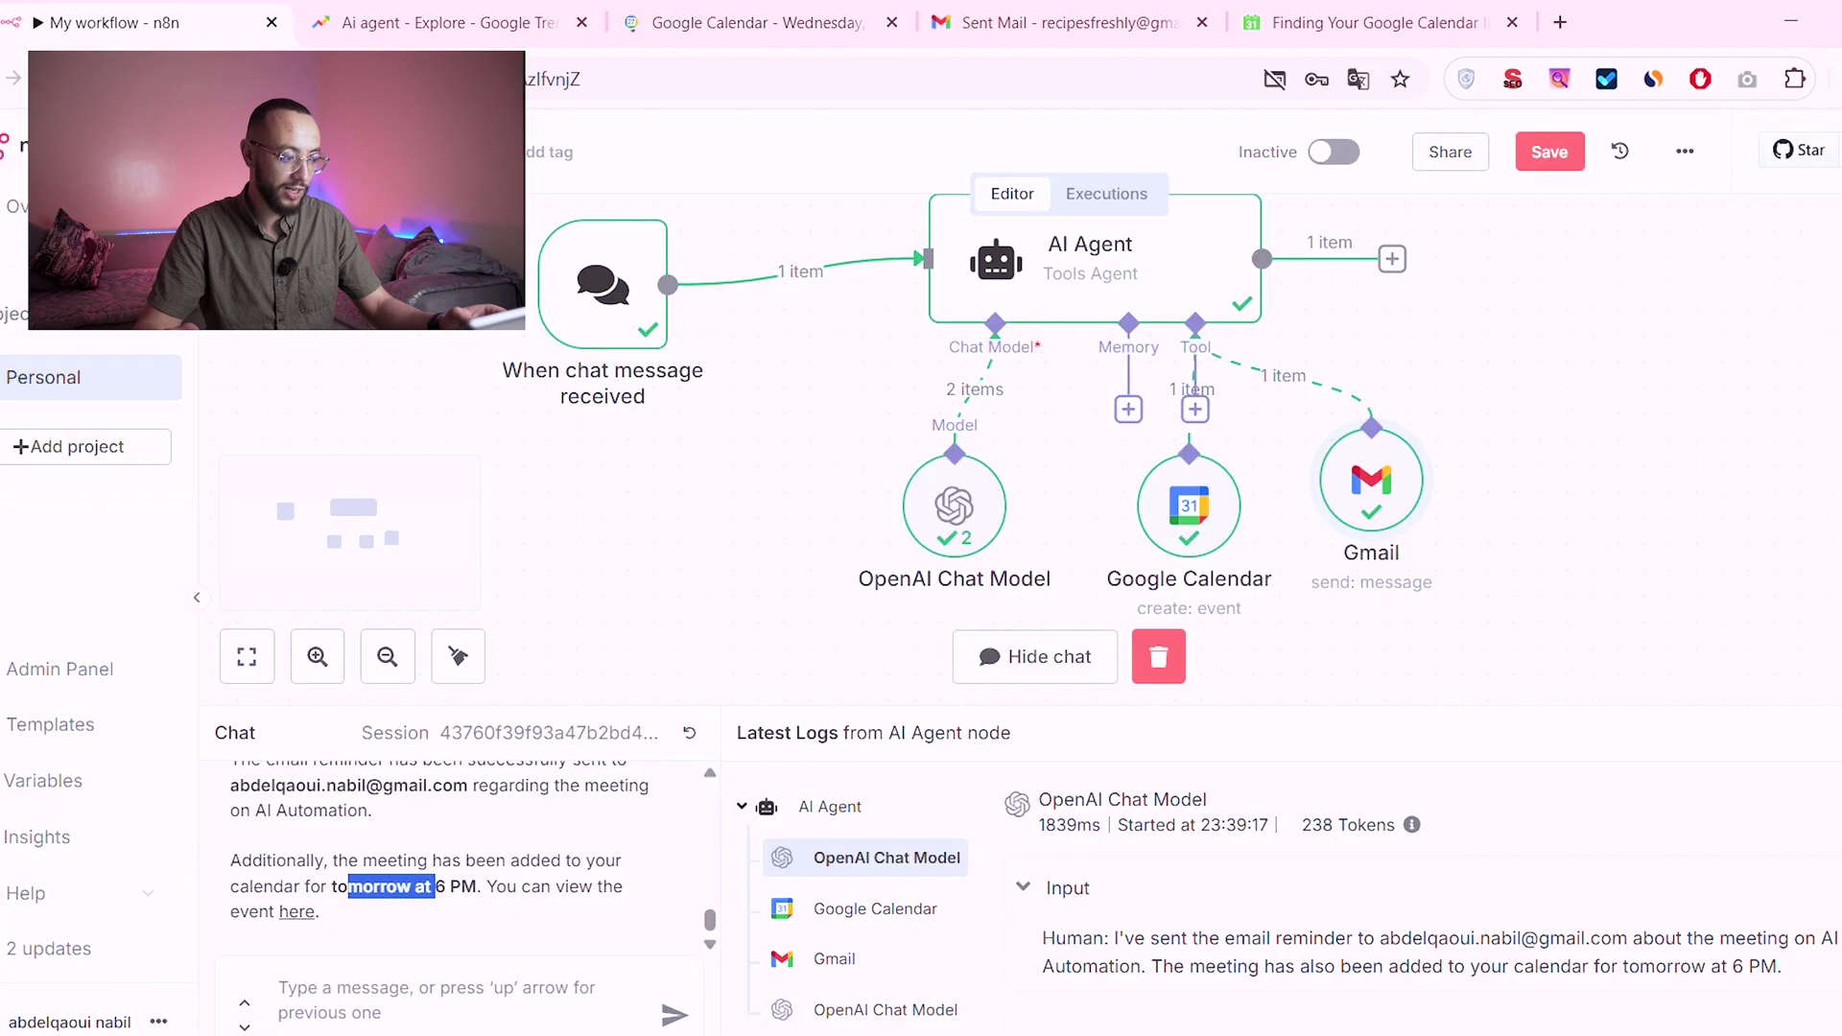
# Step: Open the event from the agent's reply link, an untitled October 18, 2023 6–7 PM event, then return to n8n
pyautogui.click(304, 911)
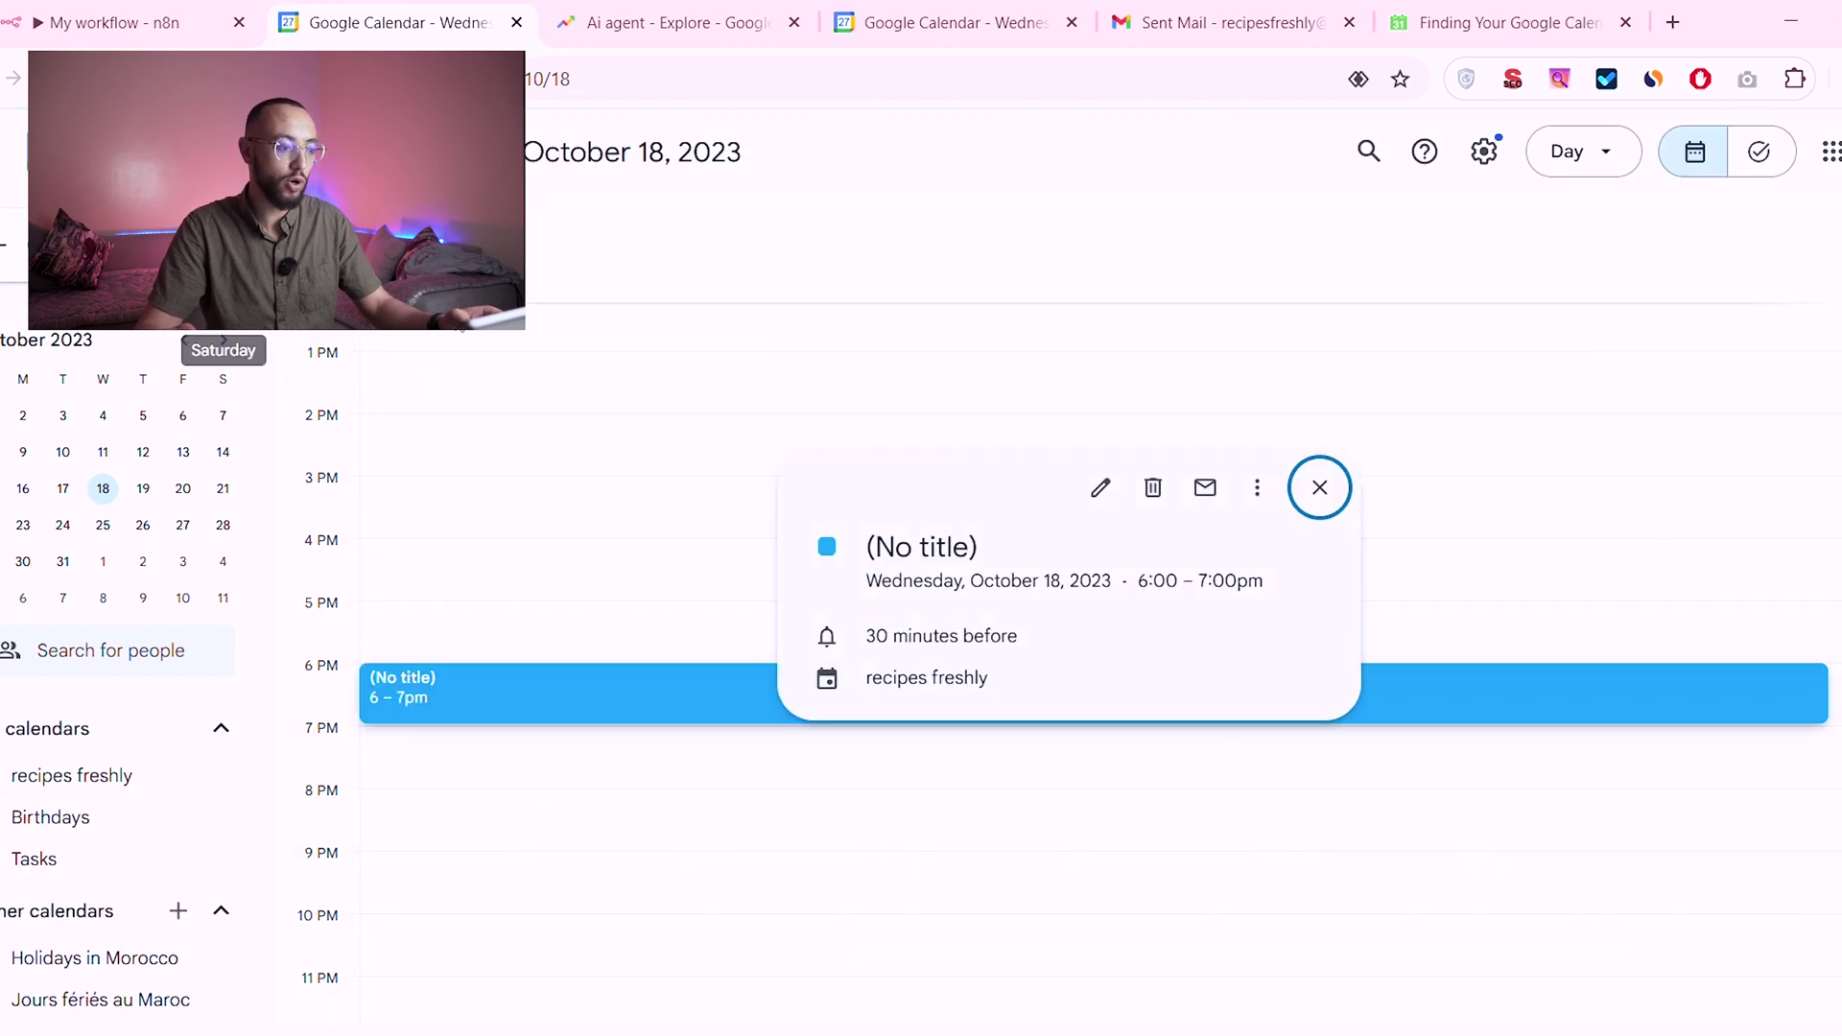
pyautogui.click(1320, 487)
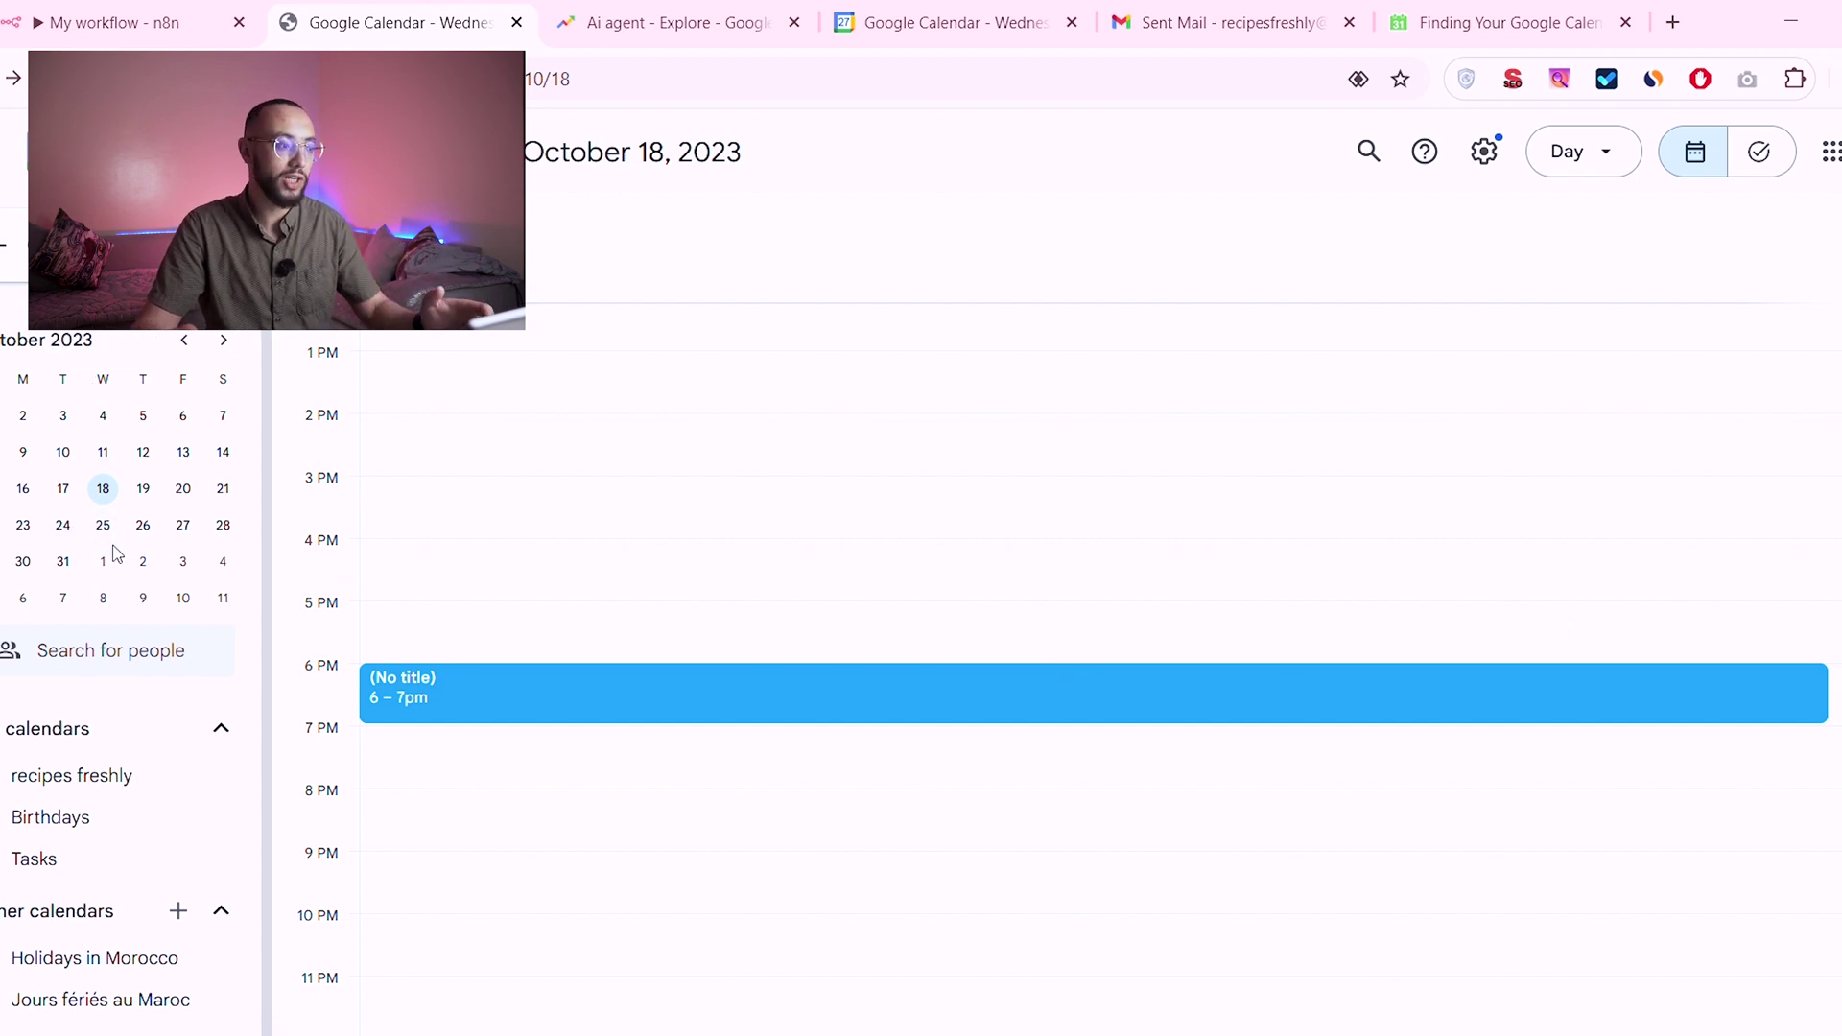
pyautogui.click(130, 25)
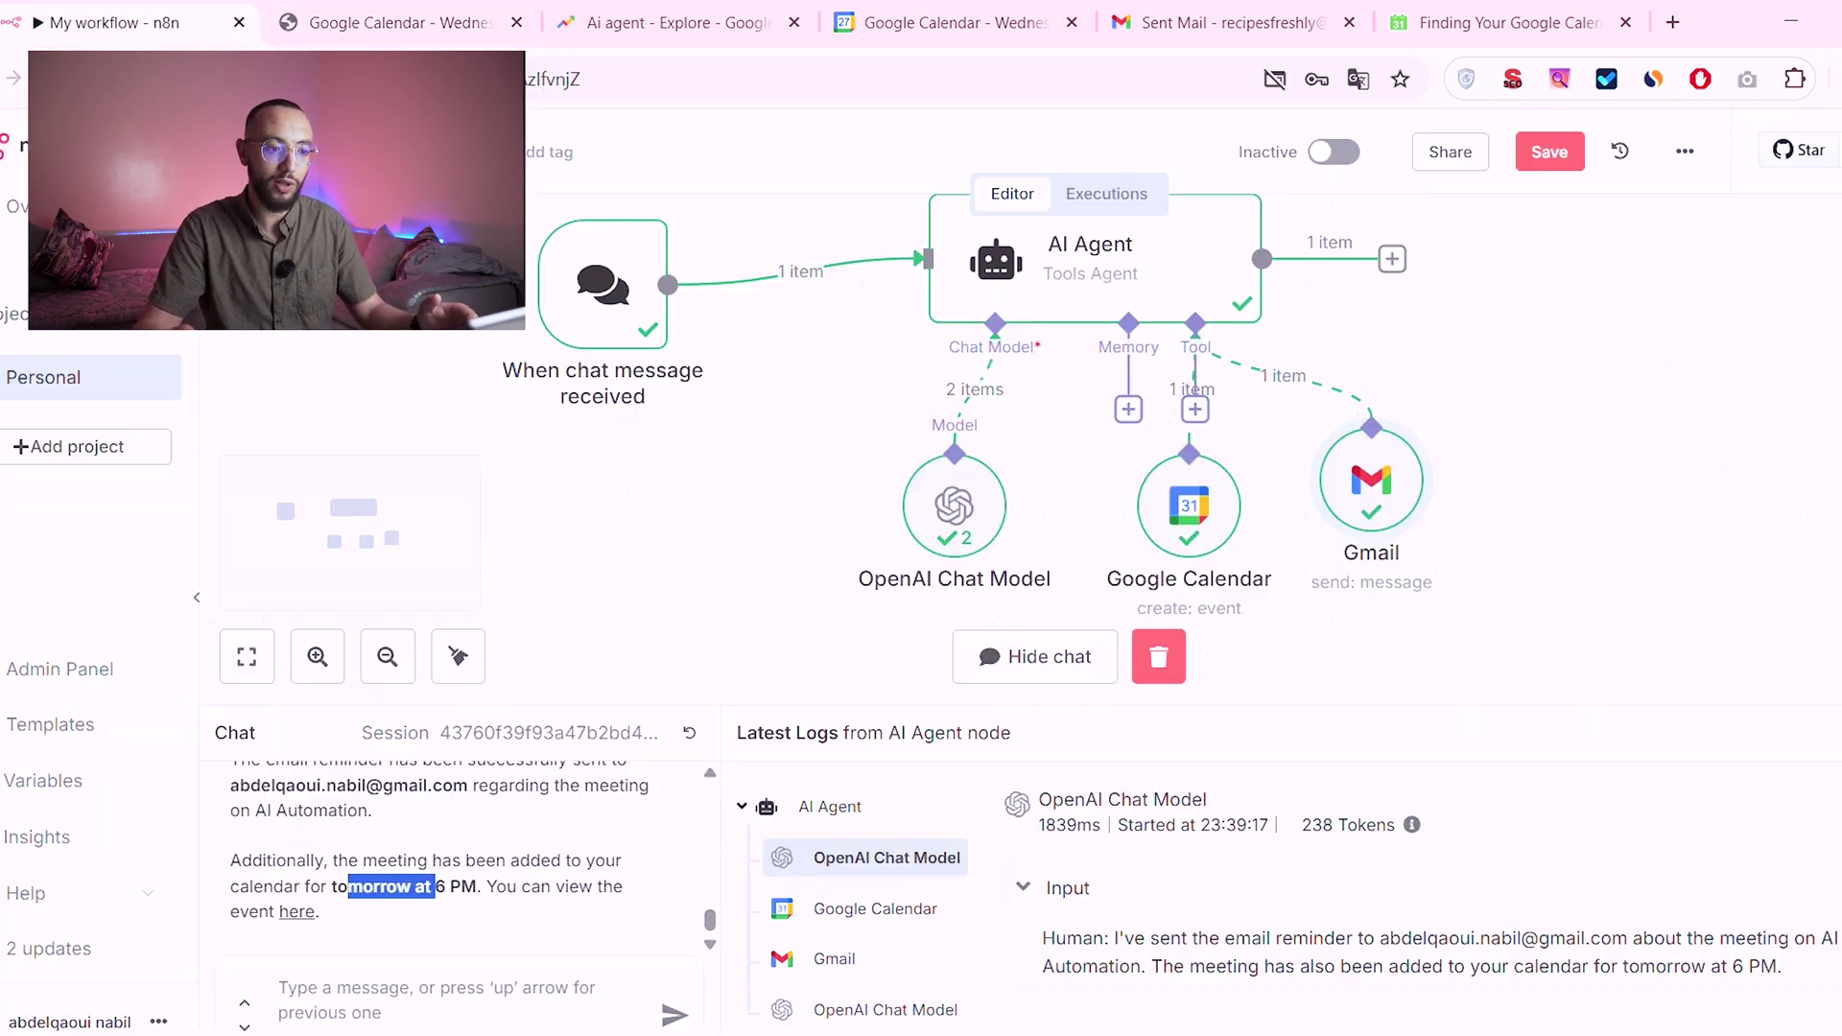
# Step: Move the Google Calendar node beside Gmail and attach Simple Memory to the AI Agent
pyautogui.moveTo(1201, 532); pyautogui.dragTo(1511, 497)
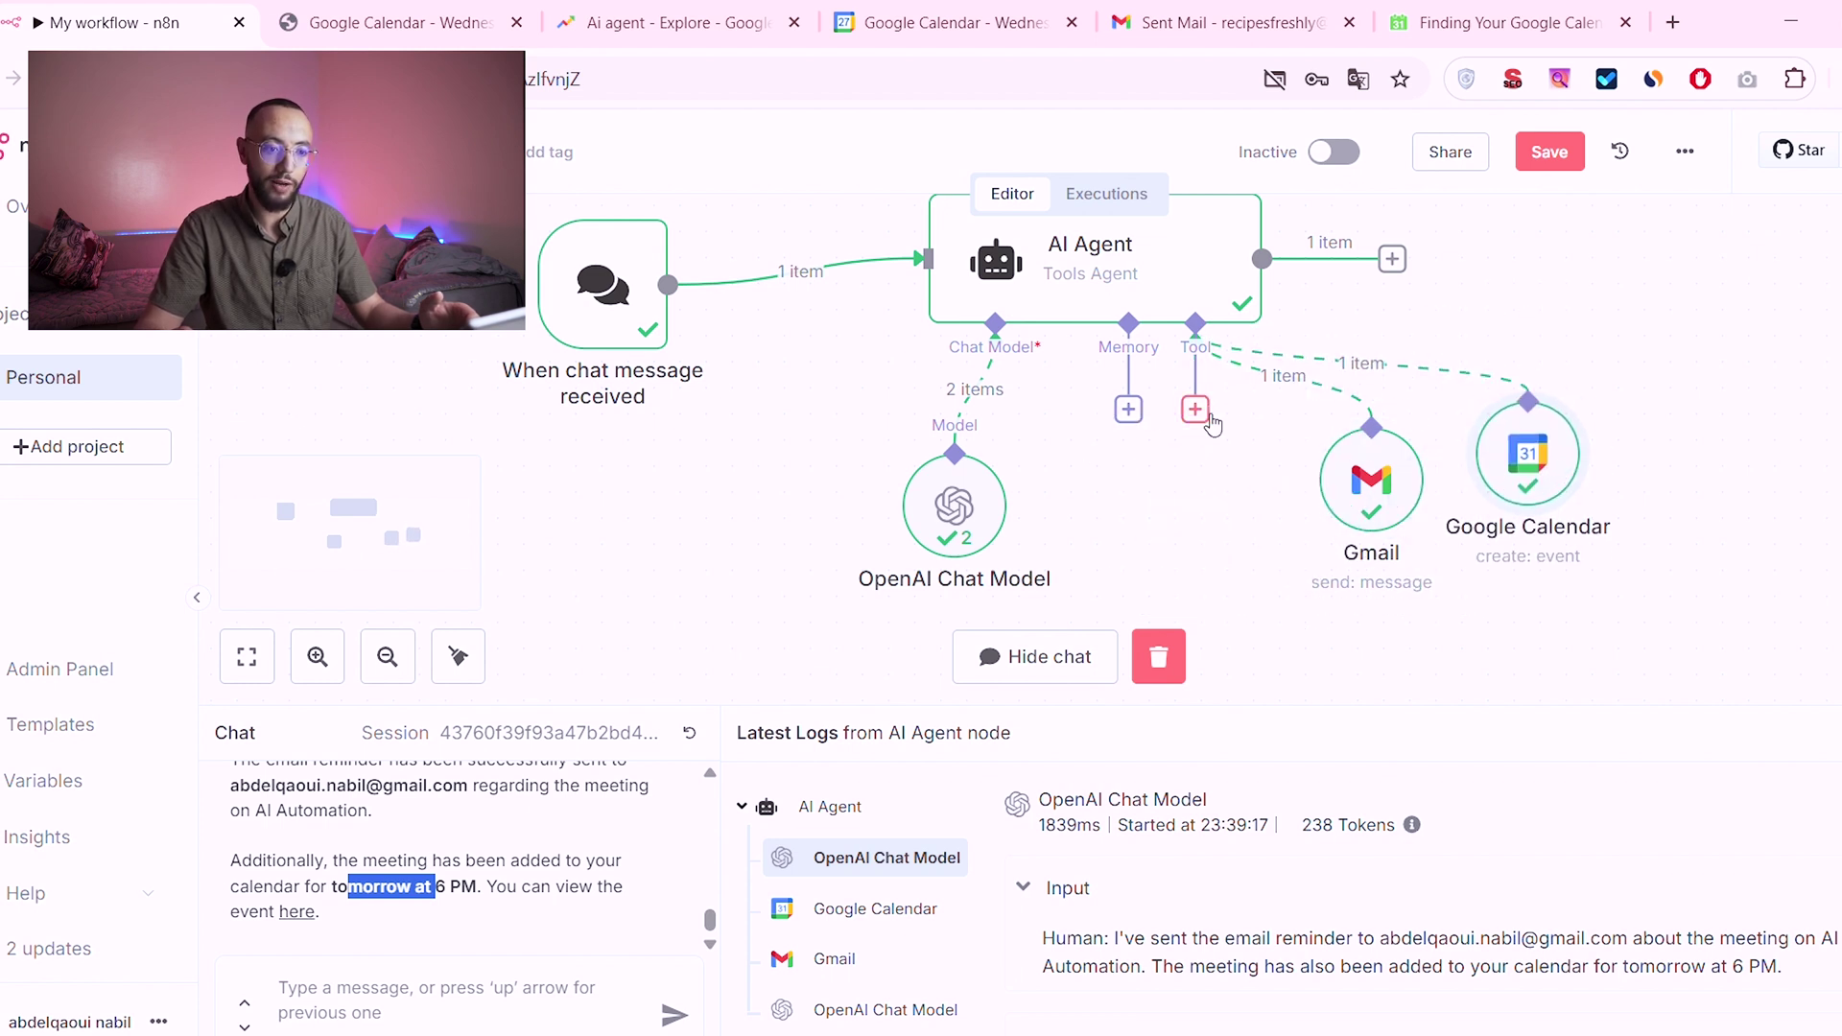
pyautogui.click(1141, 418)
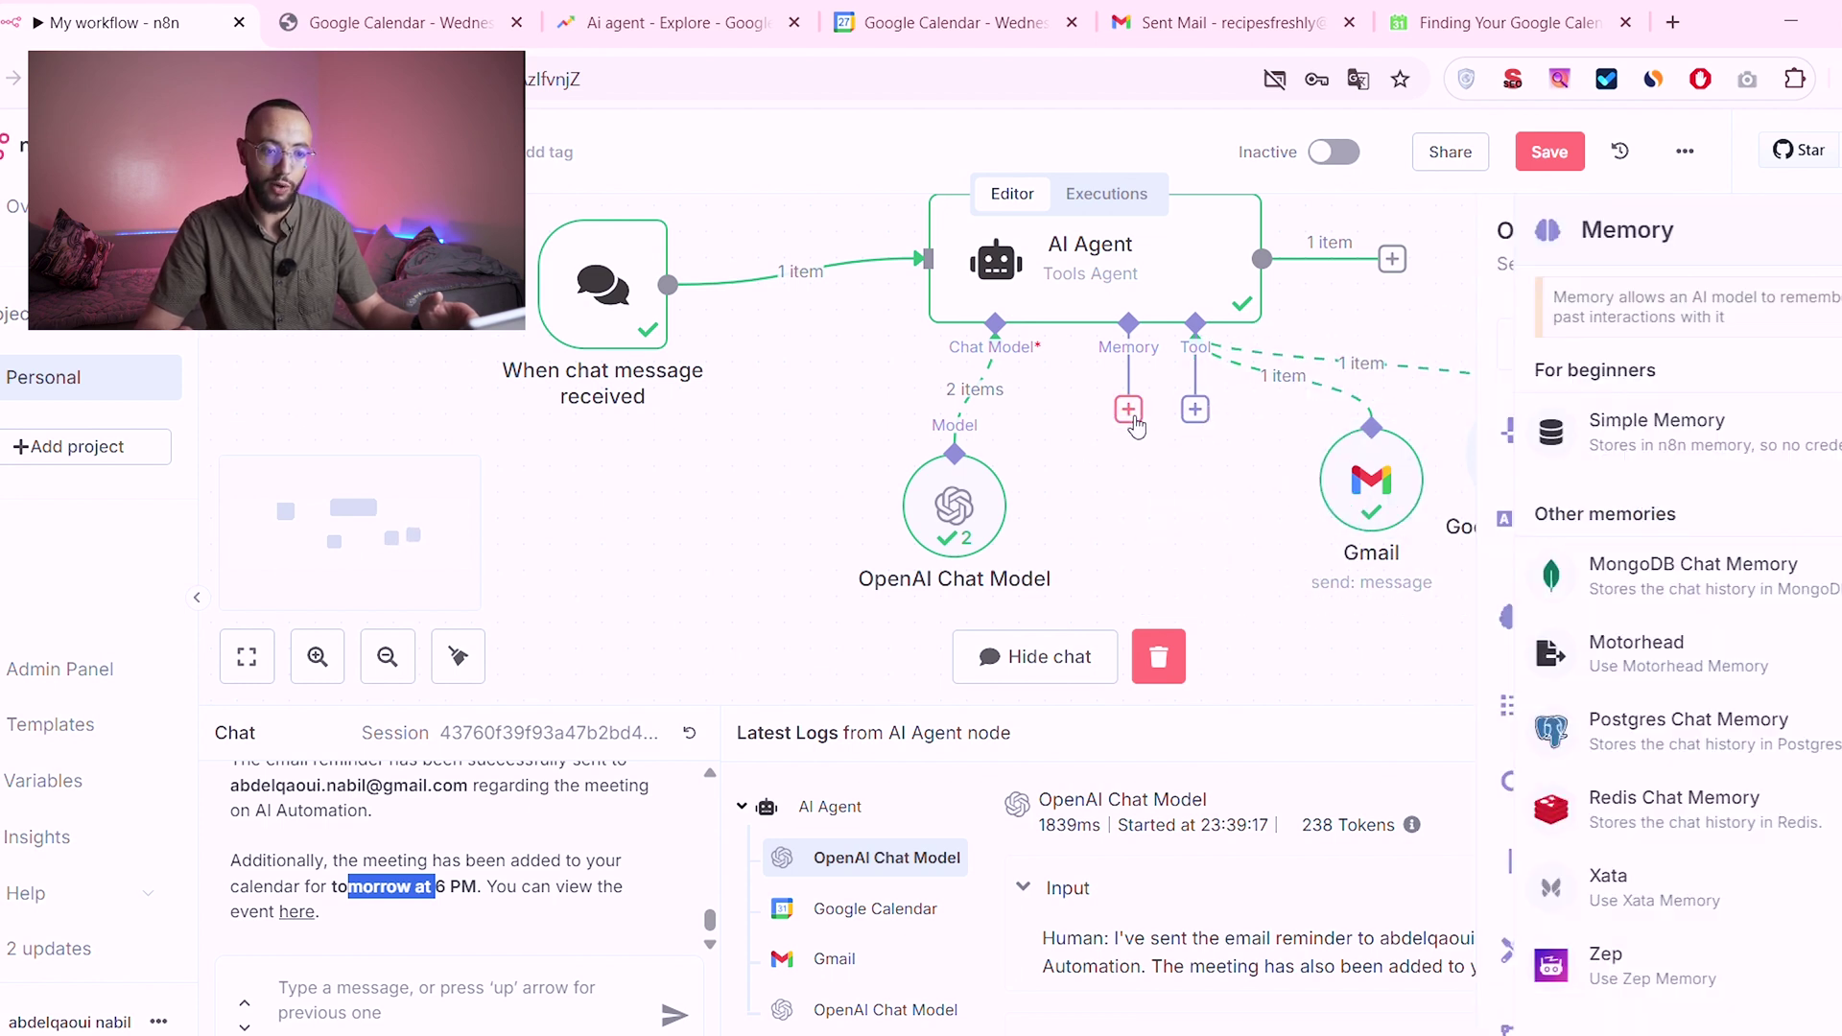
pyautogui.click(1583, 432)
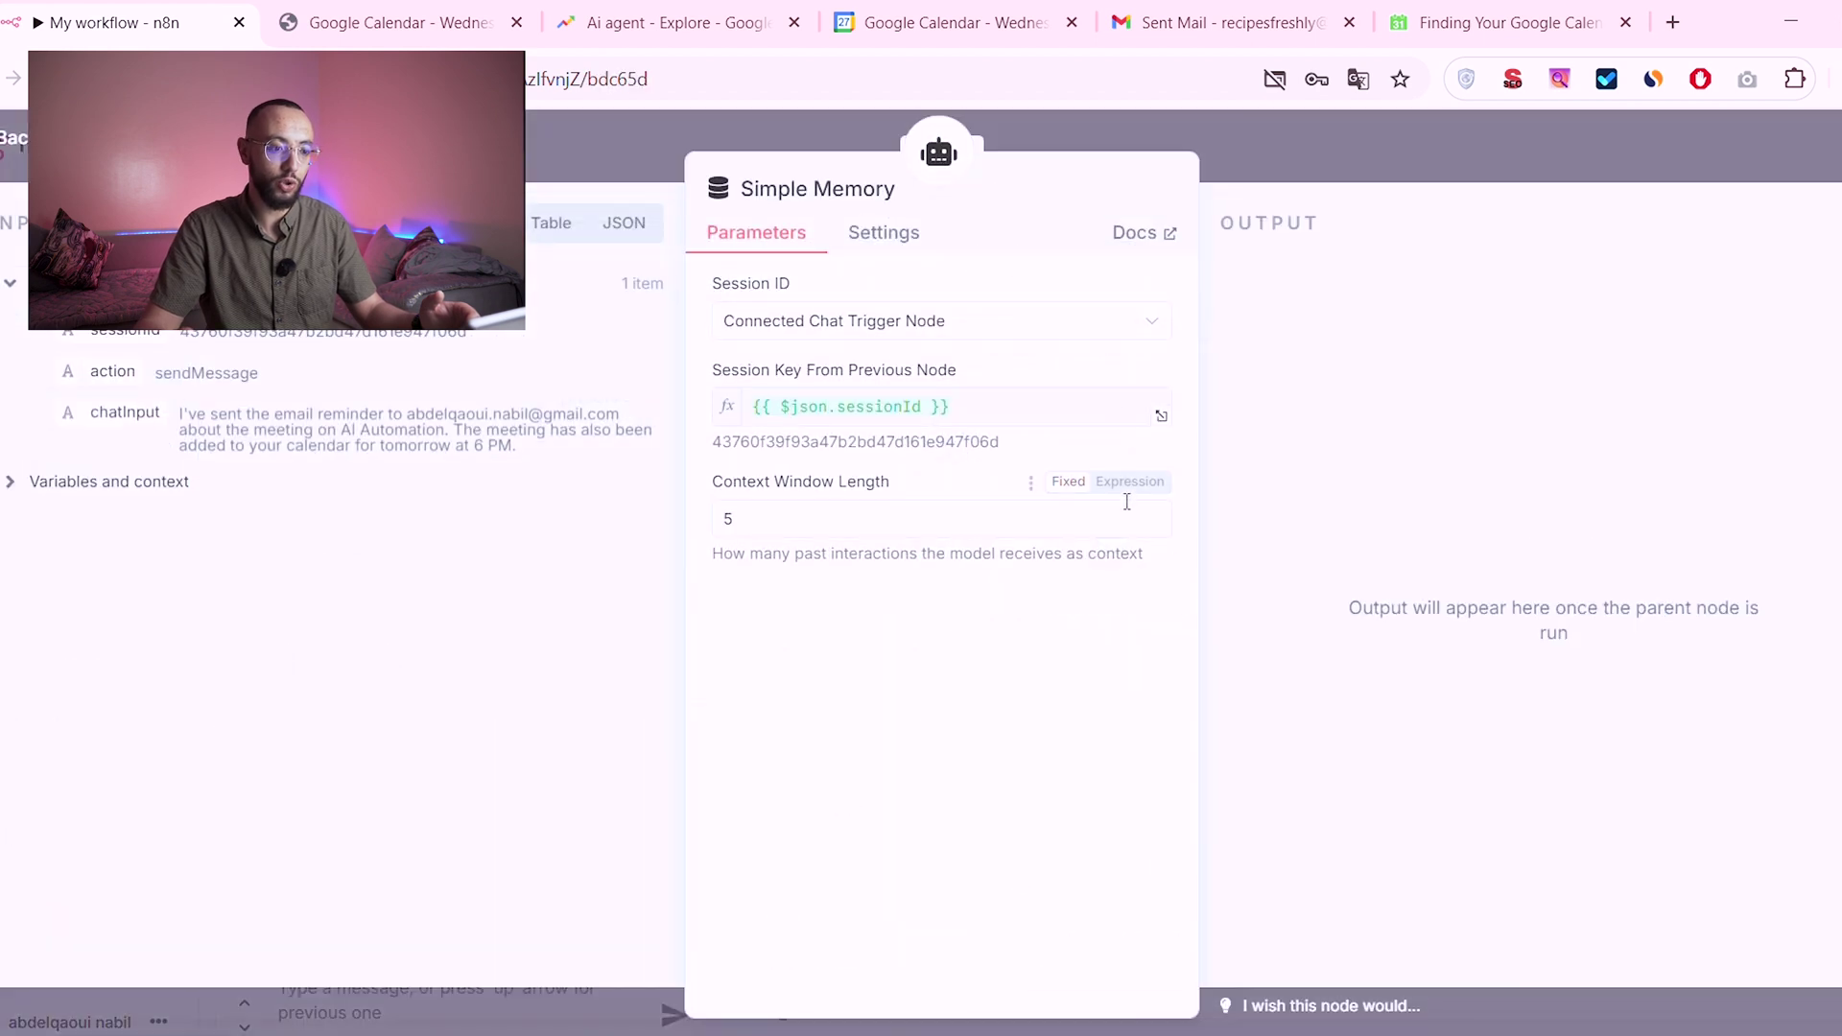
pyautogui.press('Escape')
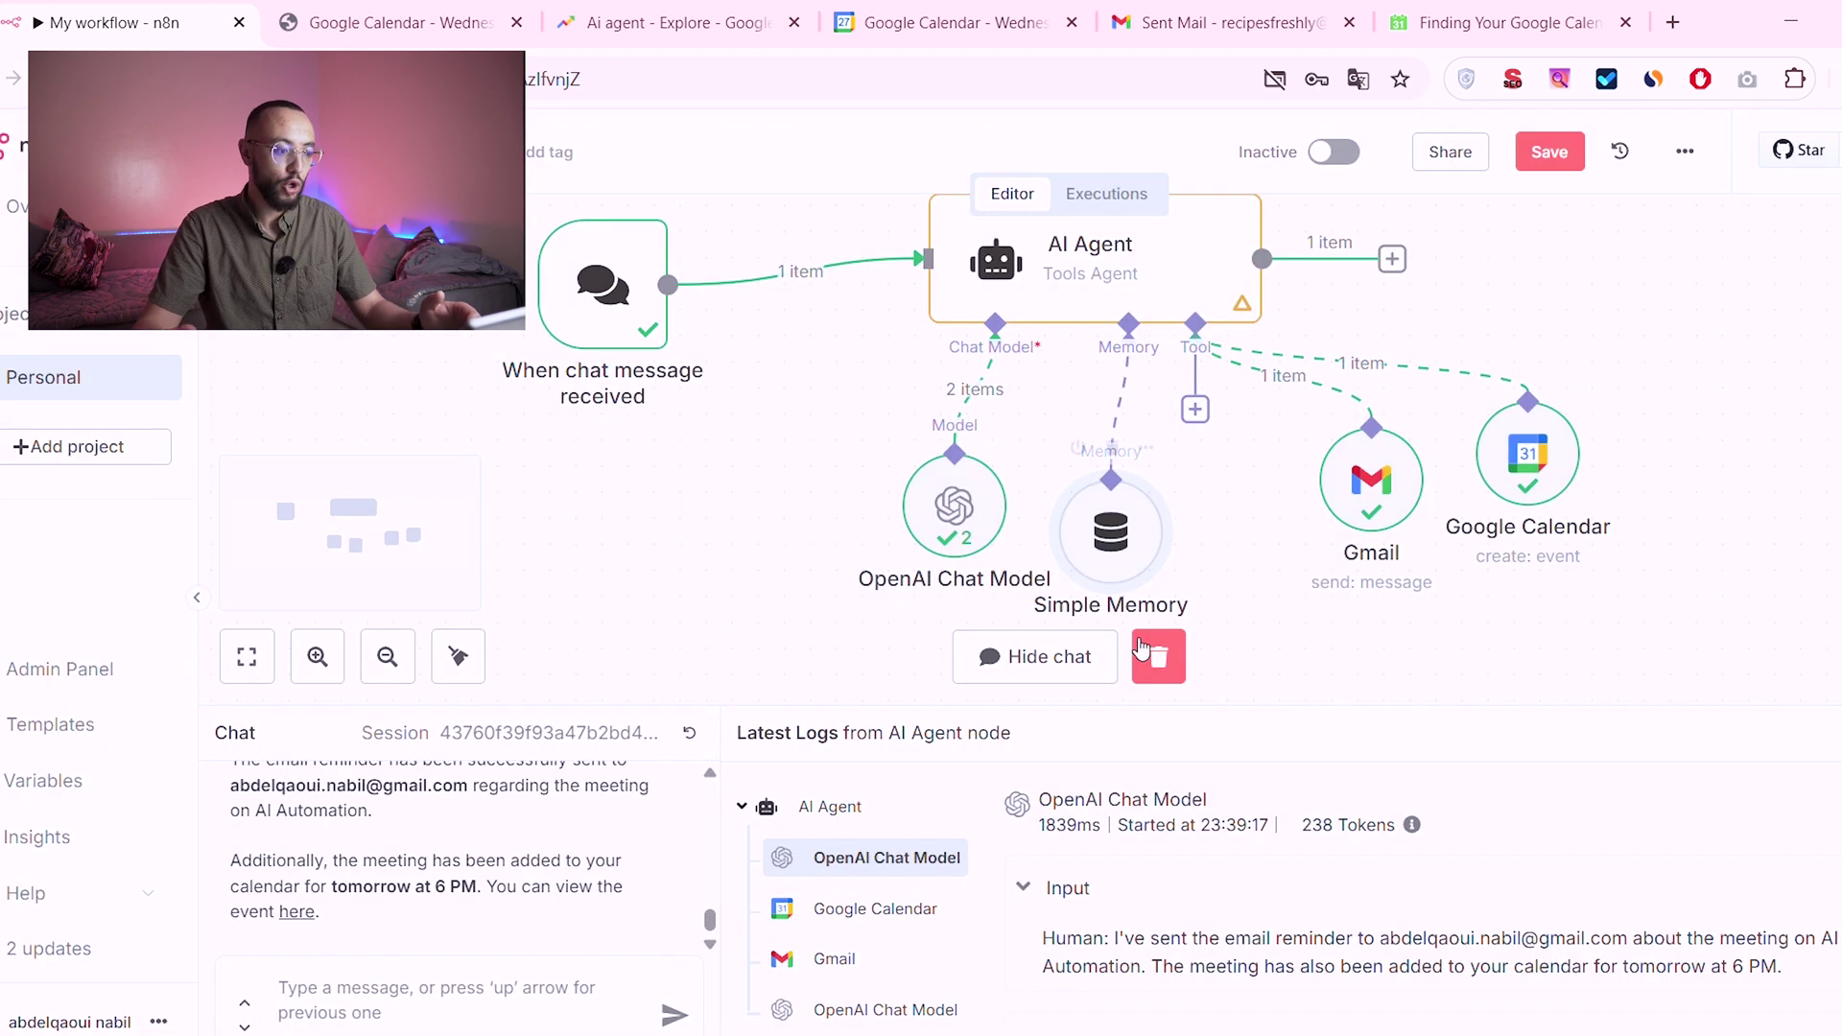
# Step: Tell the agent in the test chat 'today date is 27/05/2025'
pyautogui.click(458, 1002)
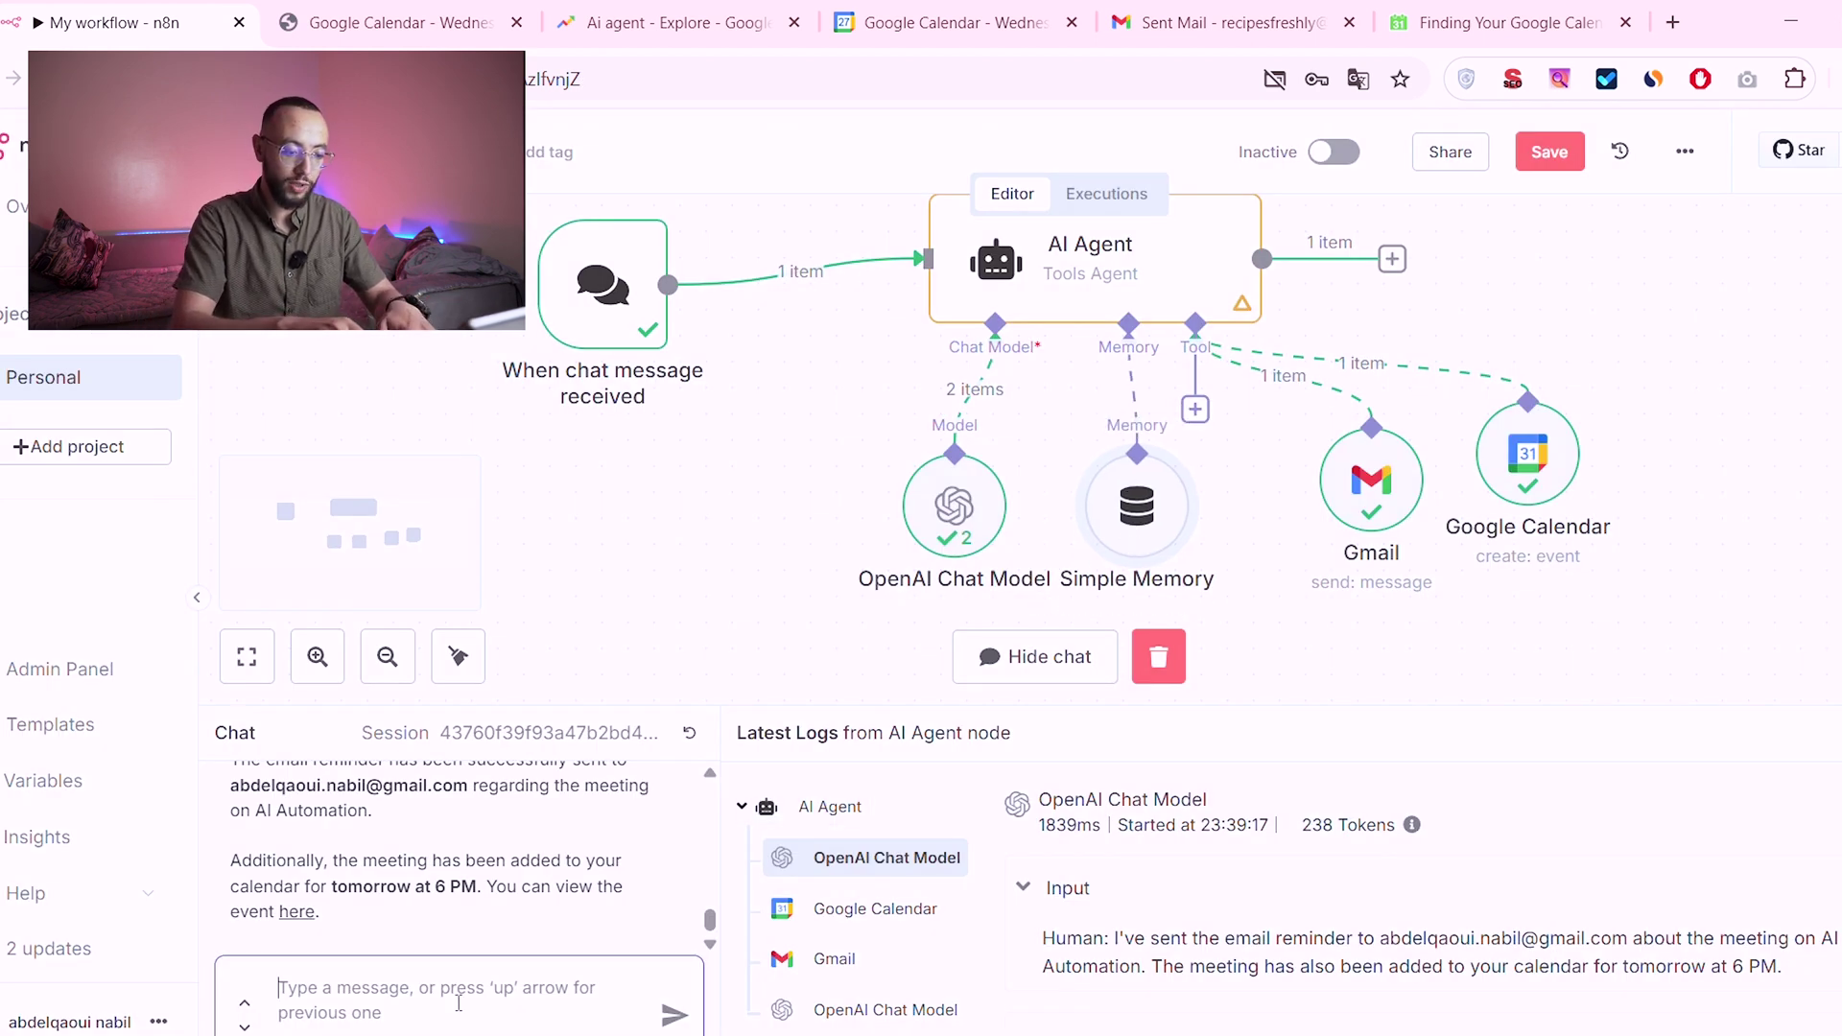
pyautogui.write('today date is')
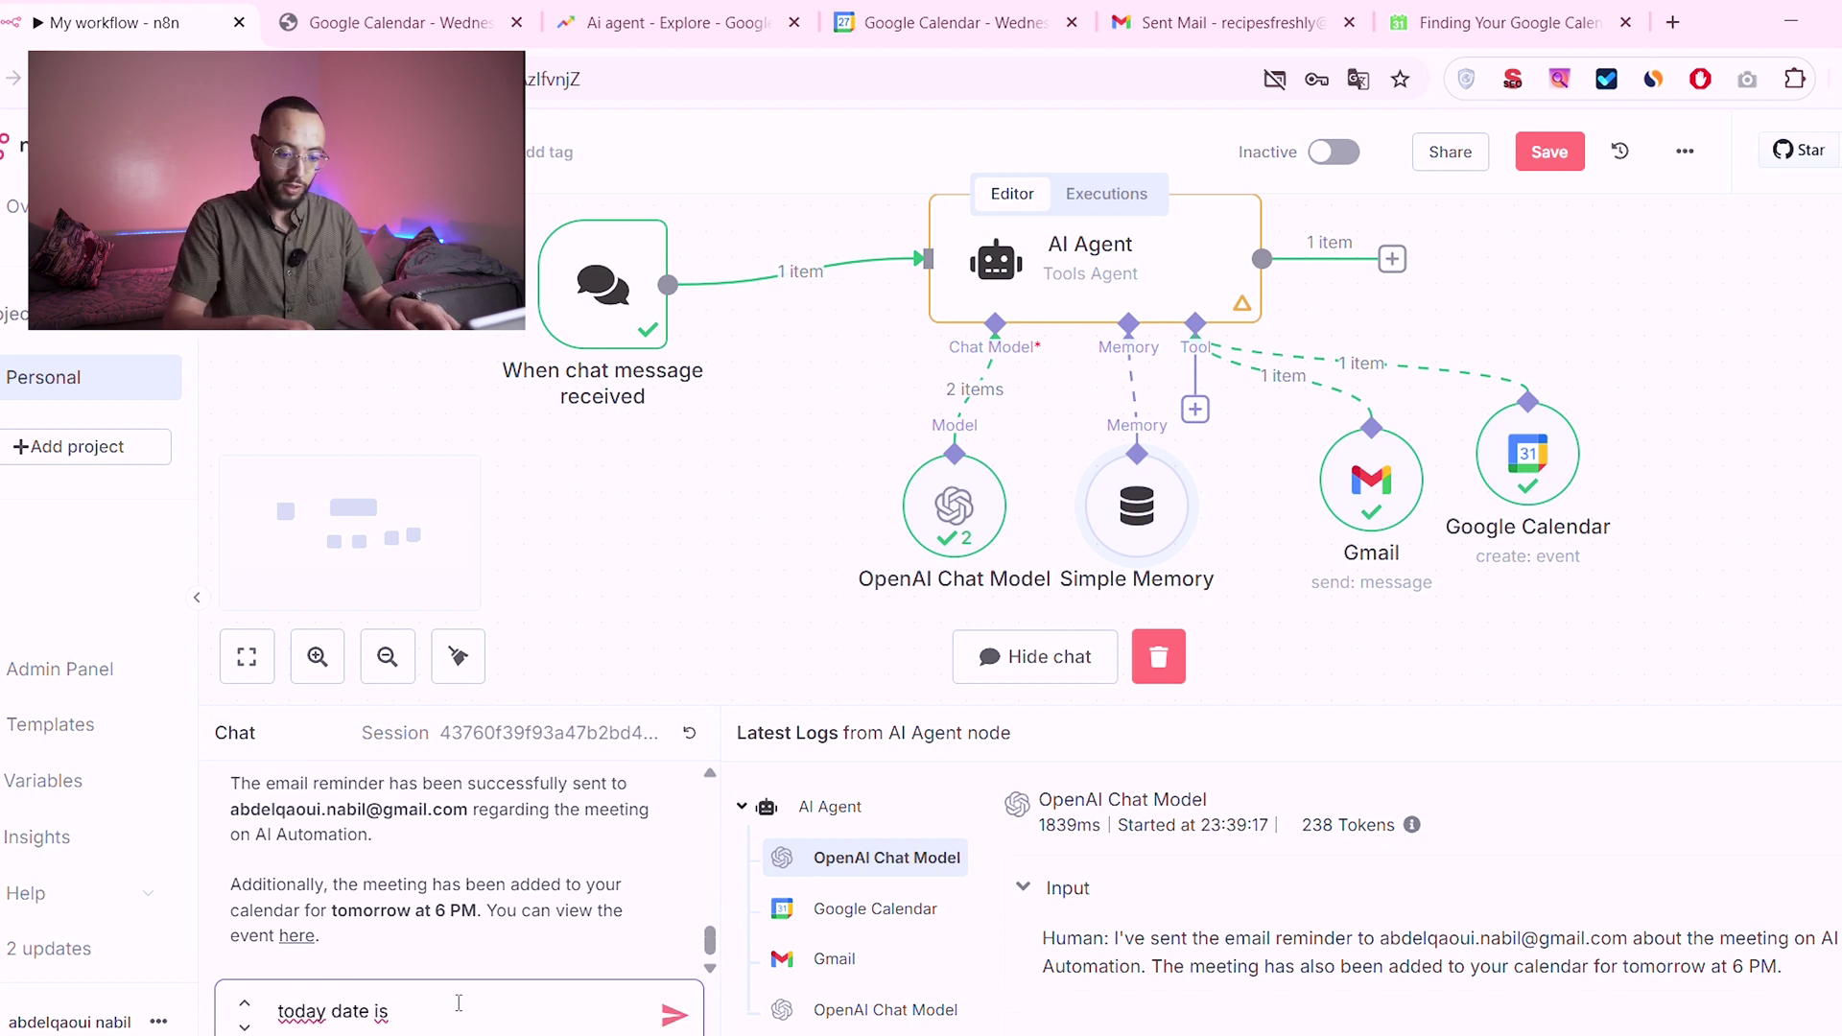
pyautogui.write(' 27/05')
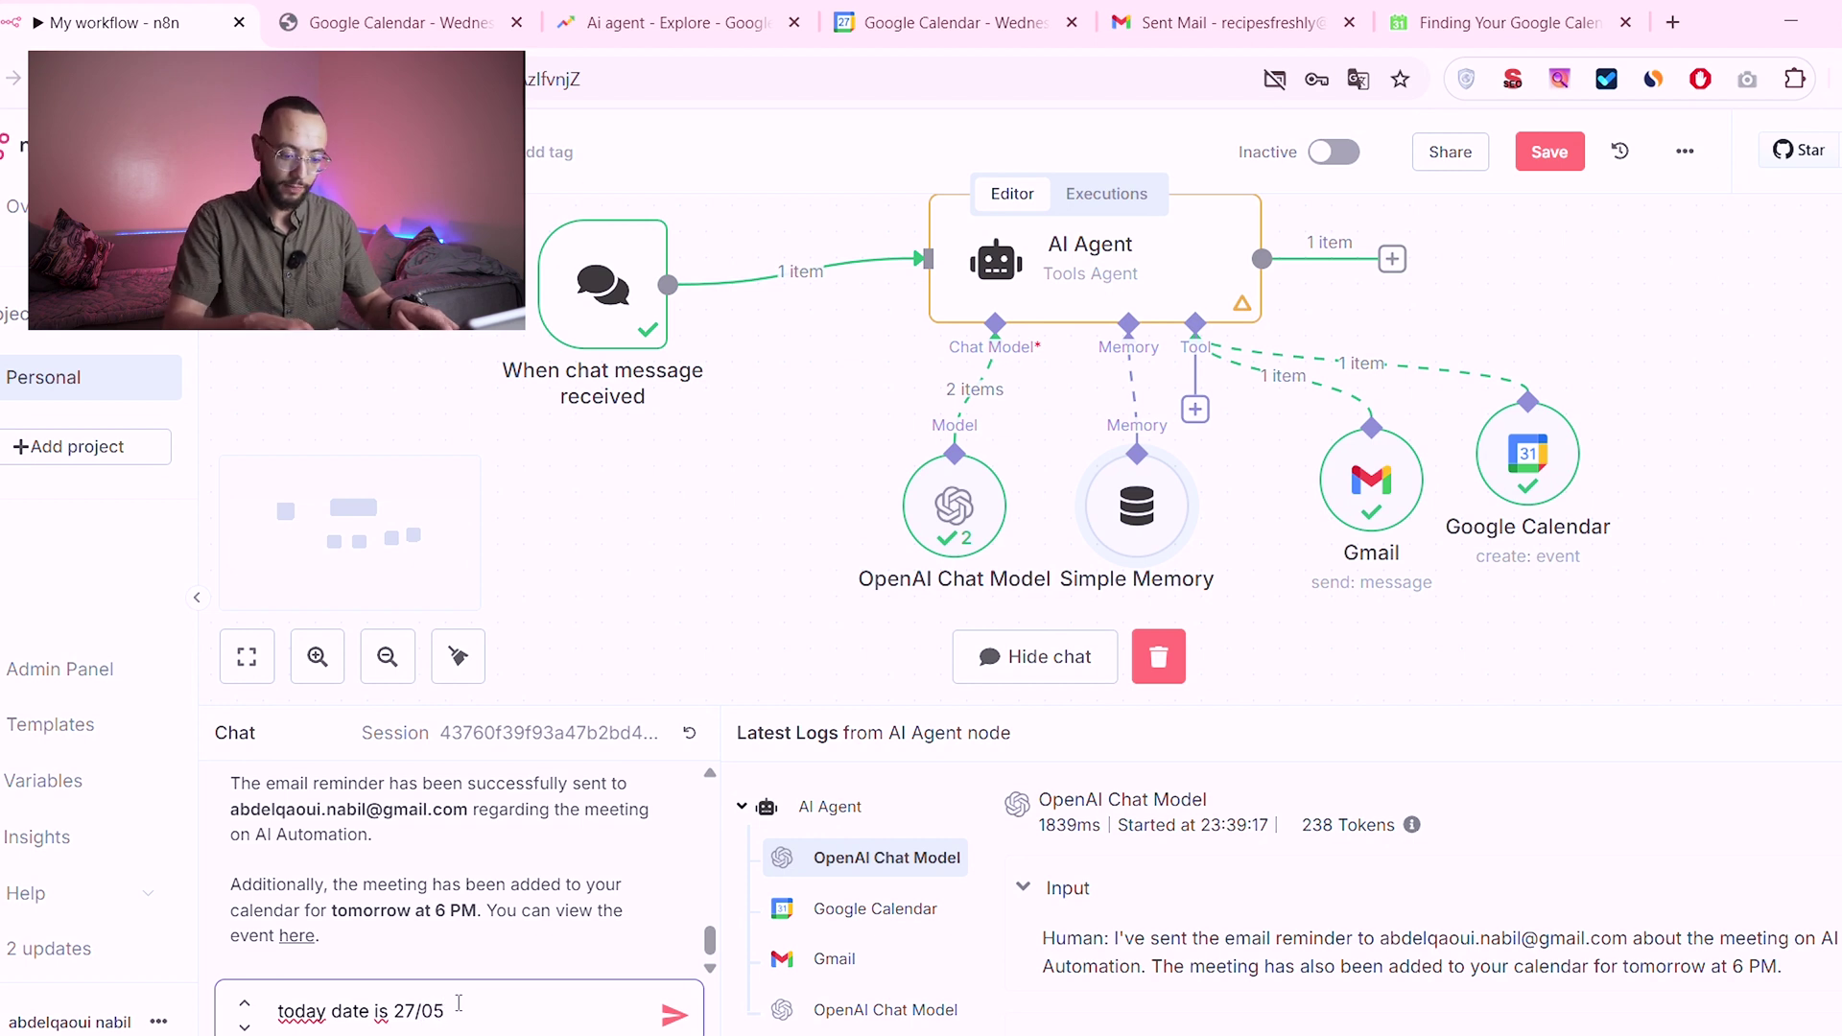
pyautogui.write('/2025')
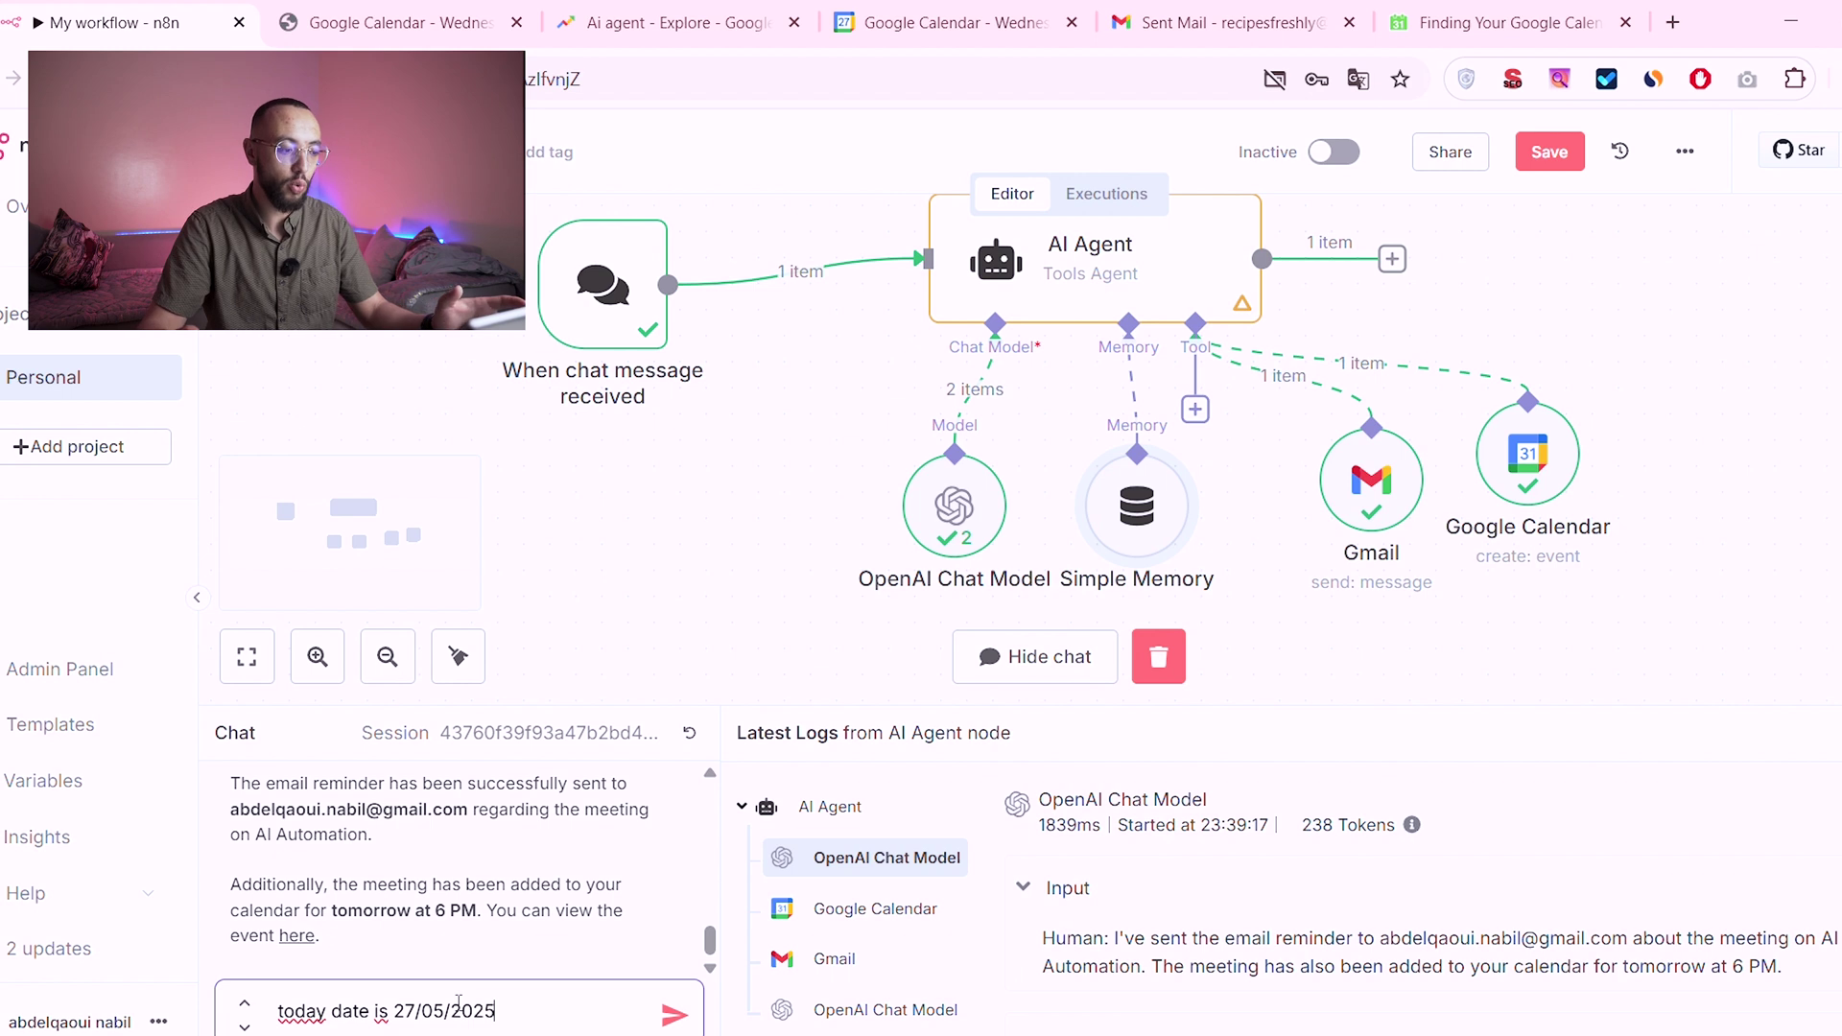
pyautogui.press('Return')
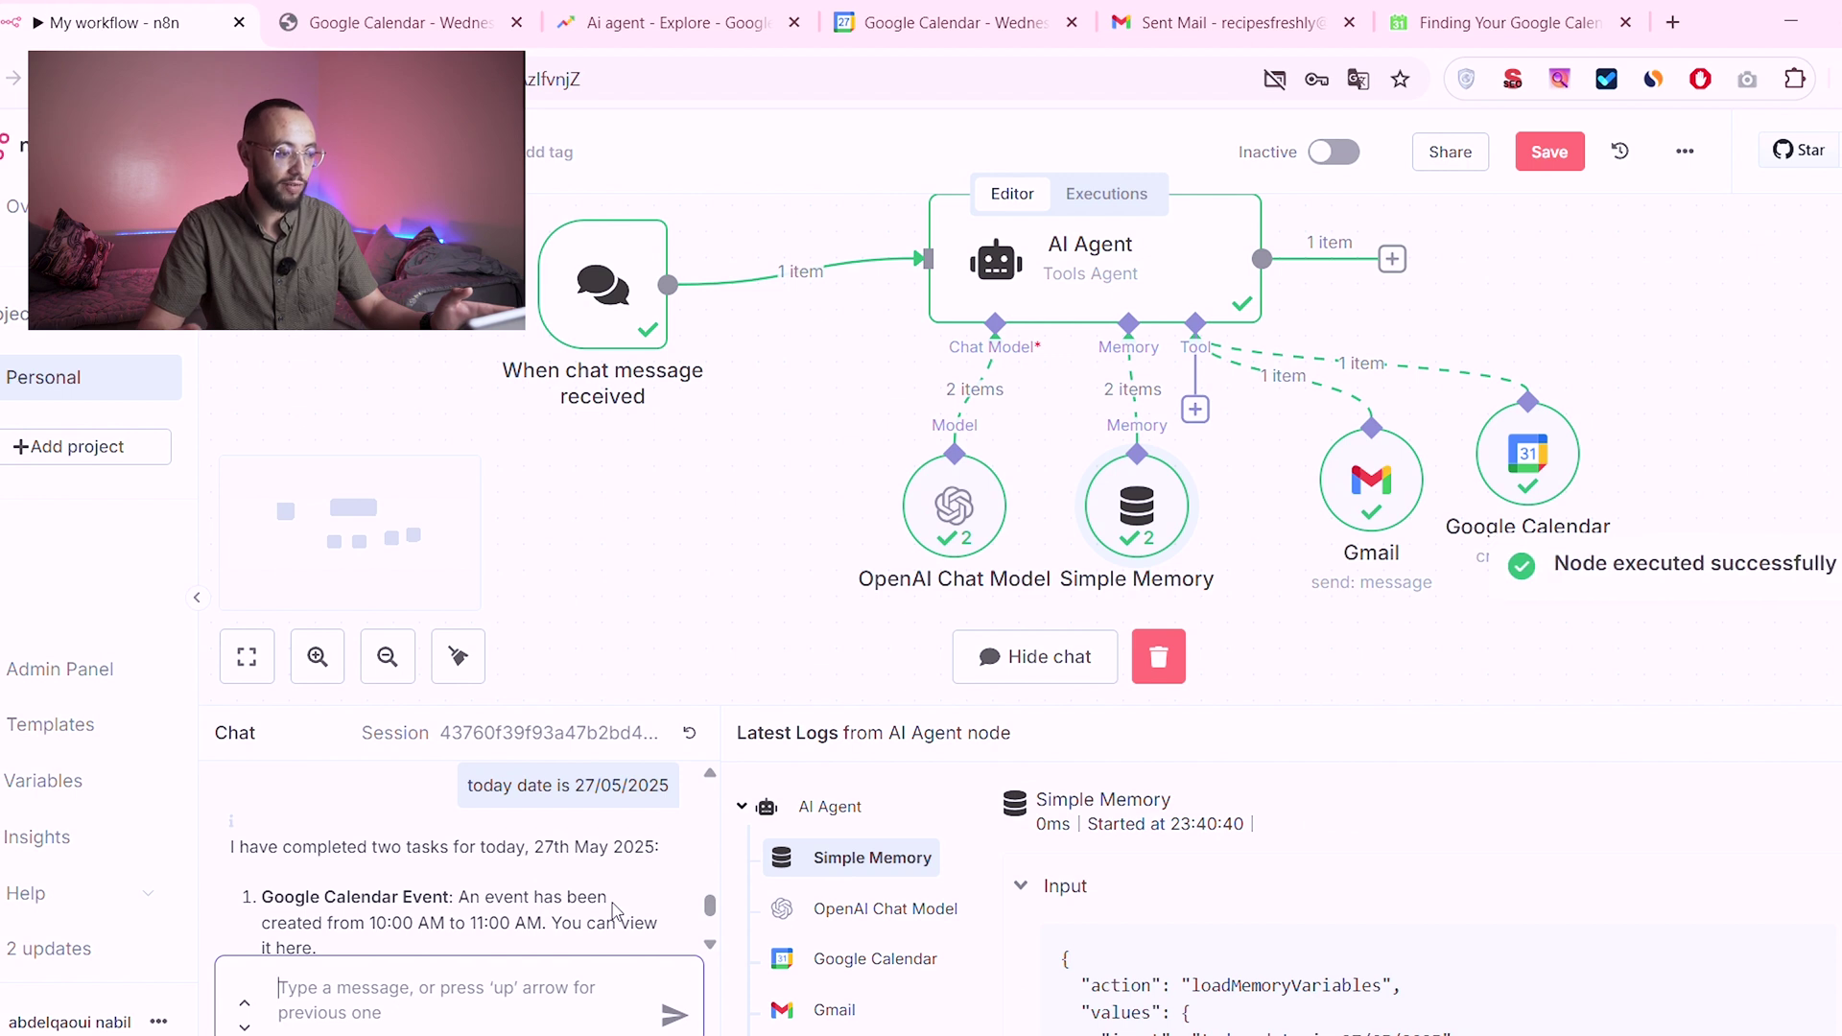
# Step: Review the agent's reply, highlighting its scheduled event time of 10:00 AM to 11:00 AM
pyautogui.moveTo(265, 863); pyautogui.dragTo(589, 863)
pyautogui.scroll(-1, 566, 871)
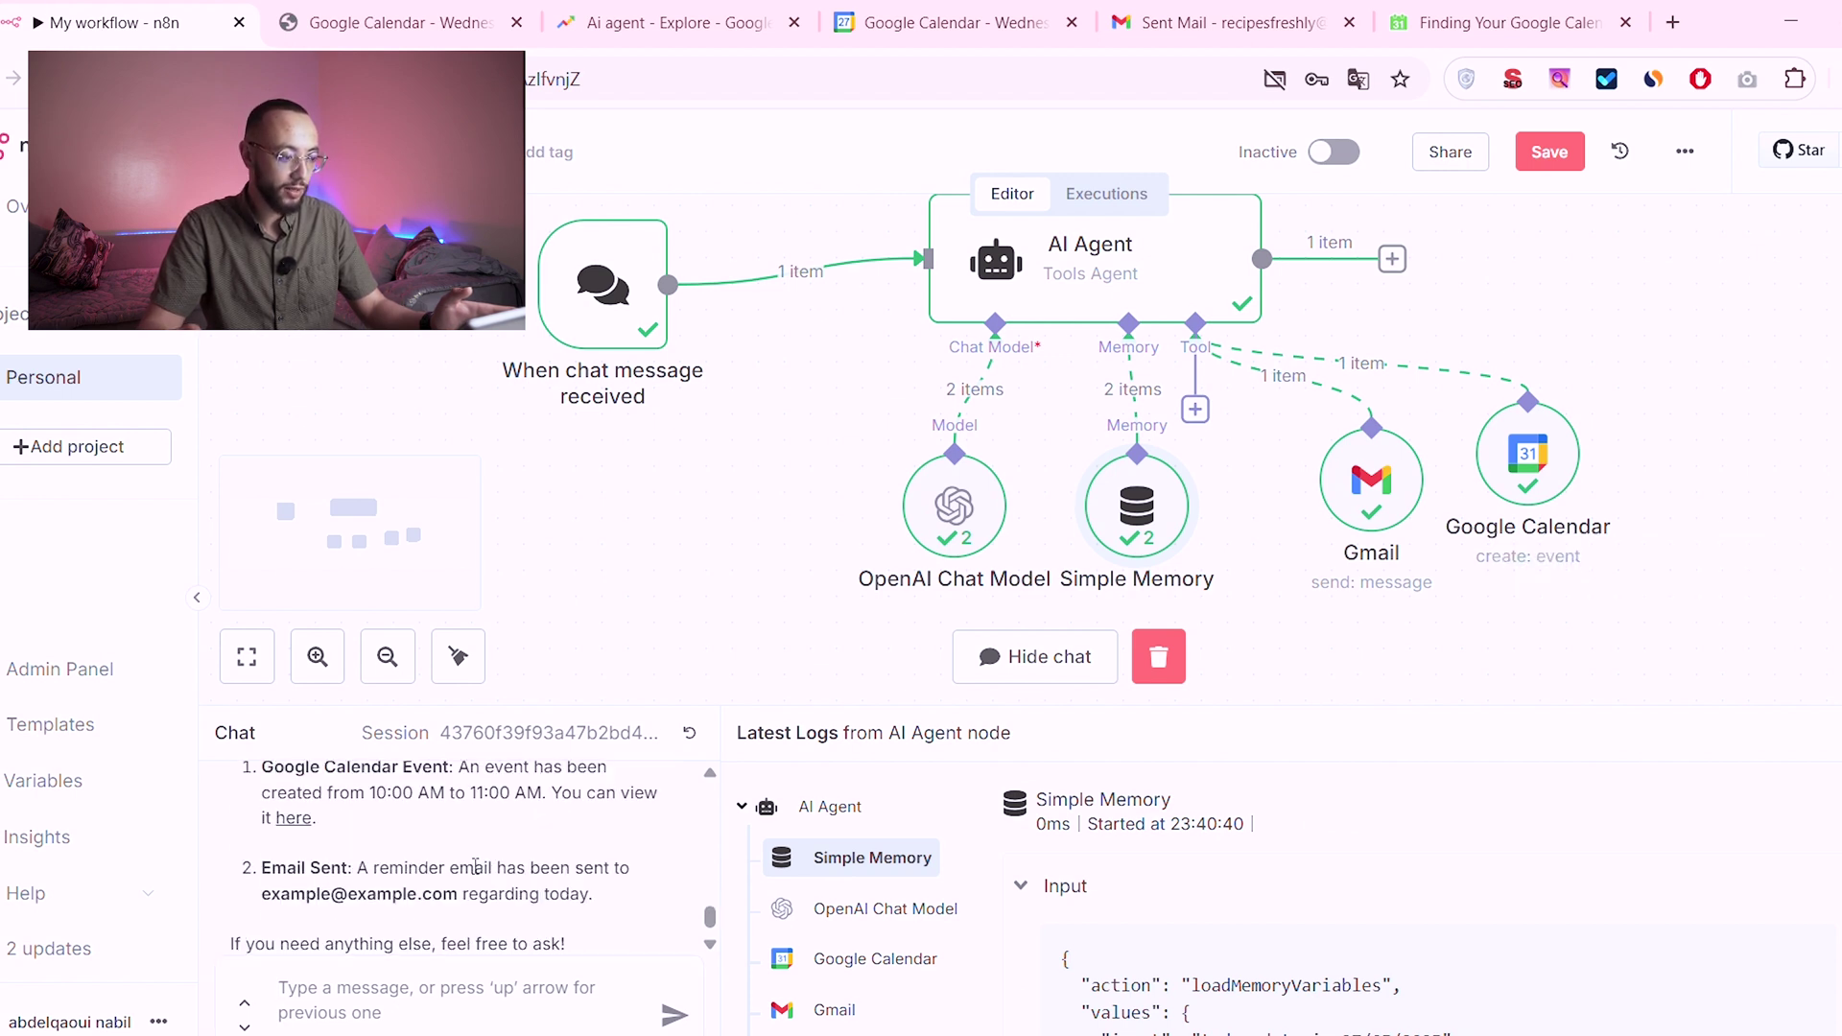
pyautogui.scroll(2, 355, 896)
pyautogui.scroll(-2, 356, 895)
pyautogui.moveTo(351, 792); pyautogui.dragTo(617, 800)
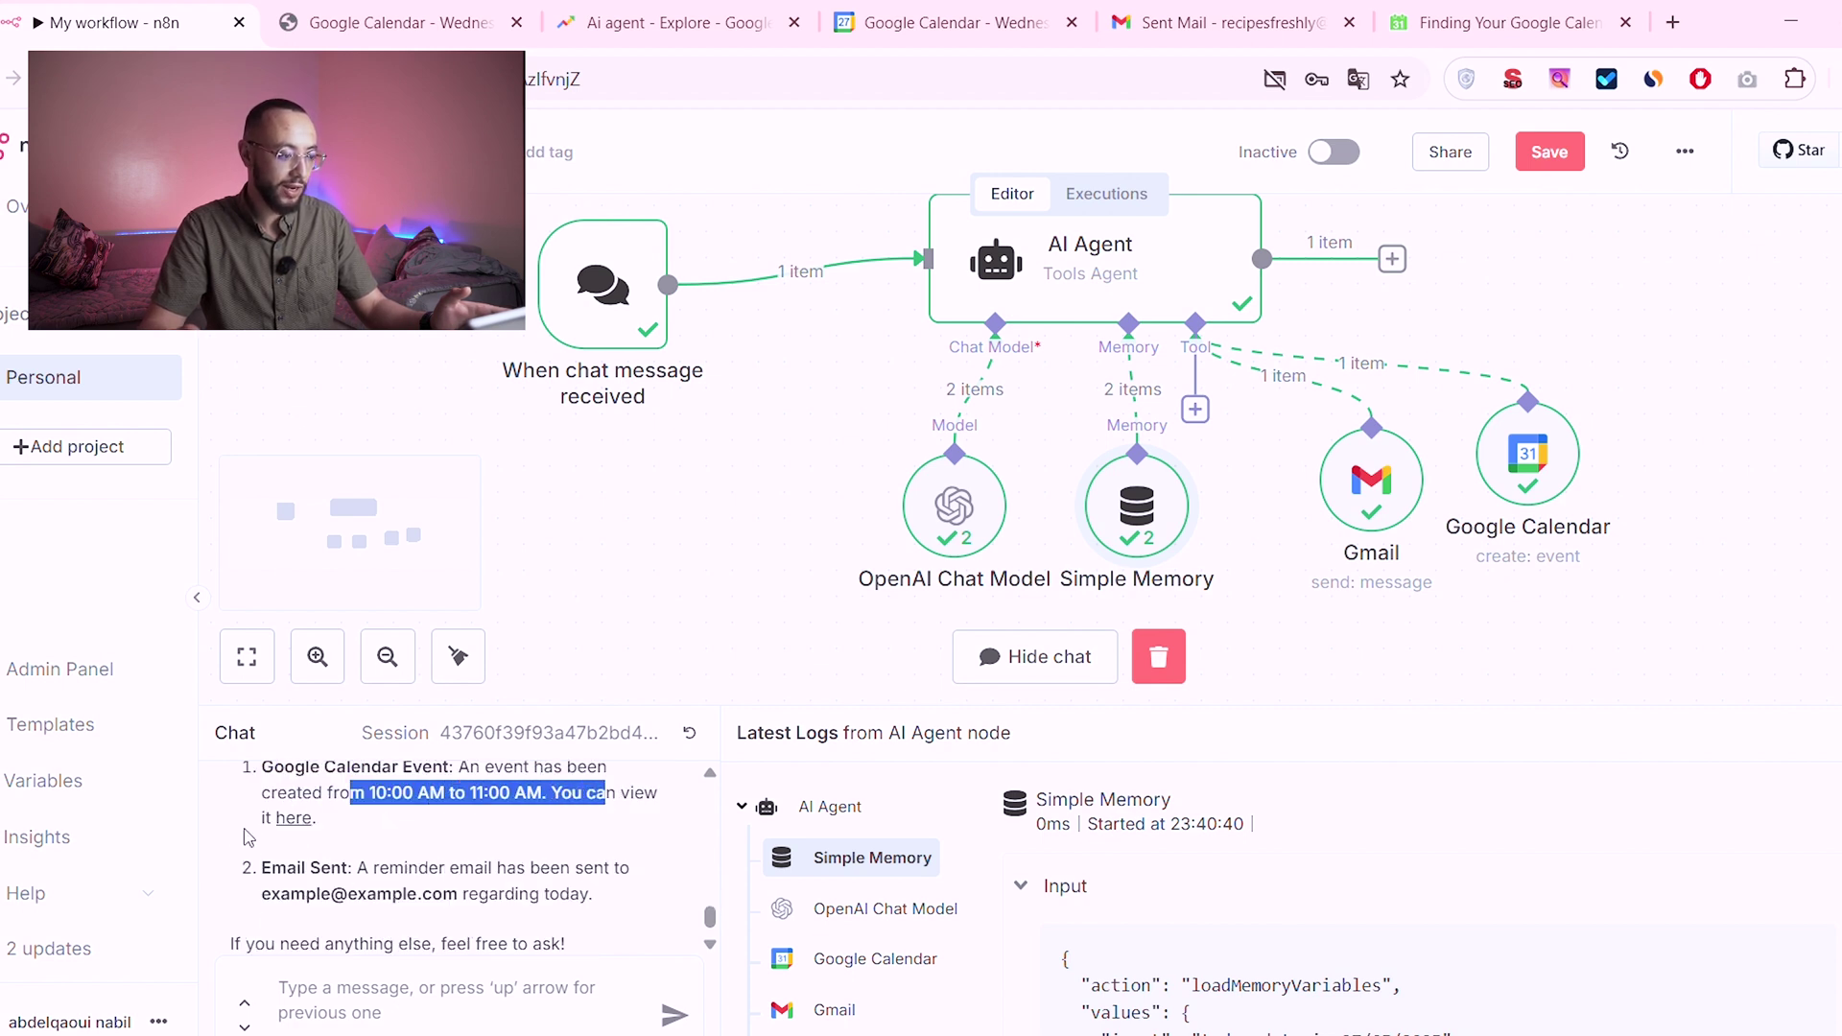
pyautogui.scroll(-1, 566, 919)
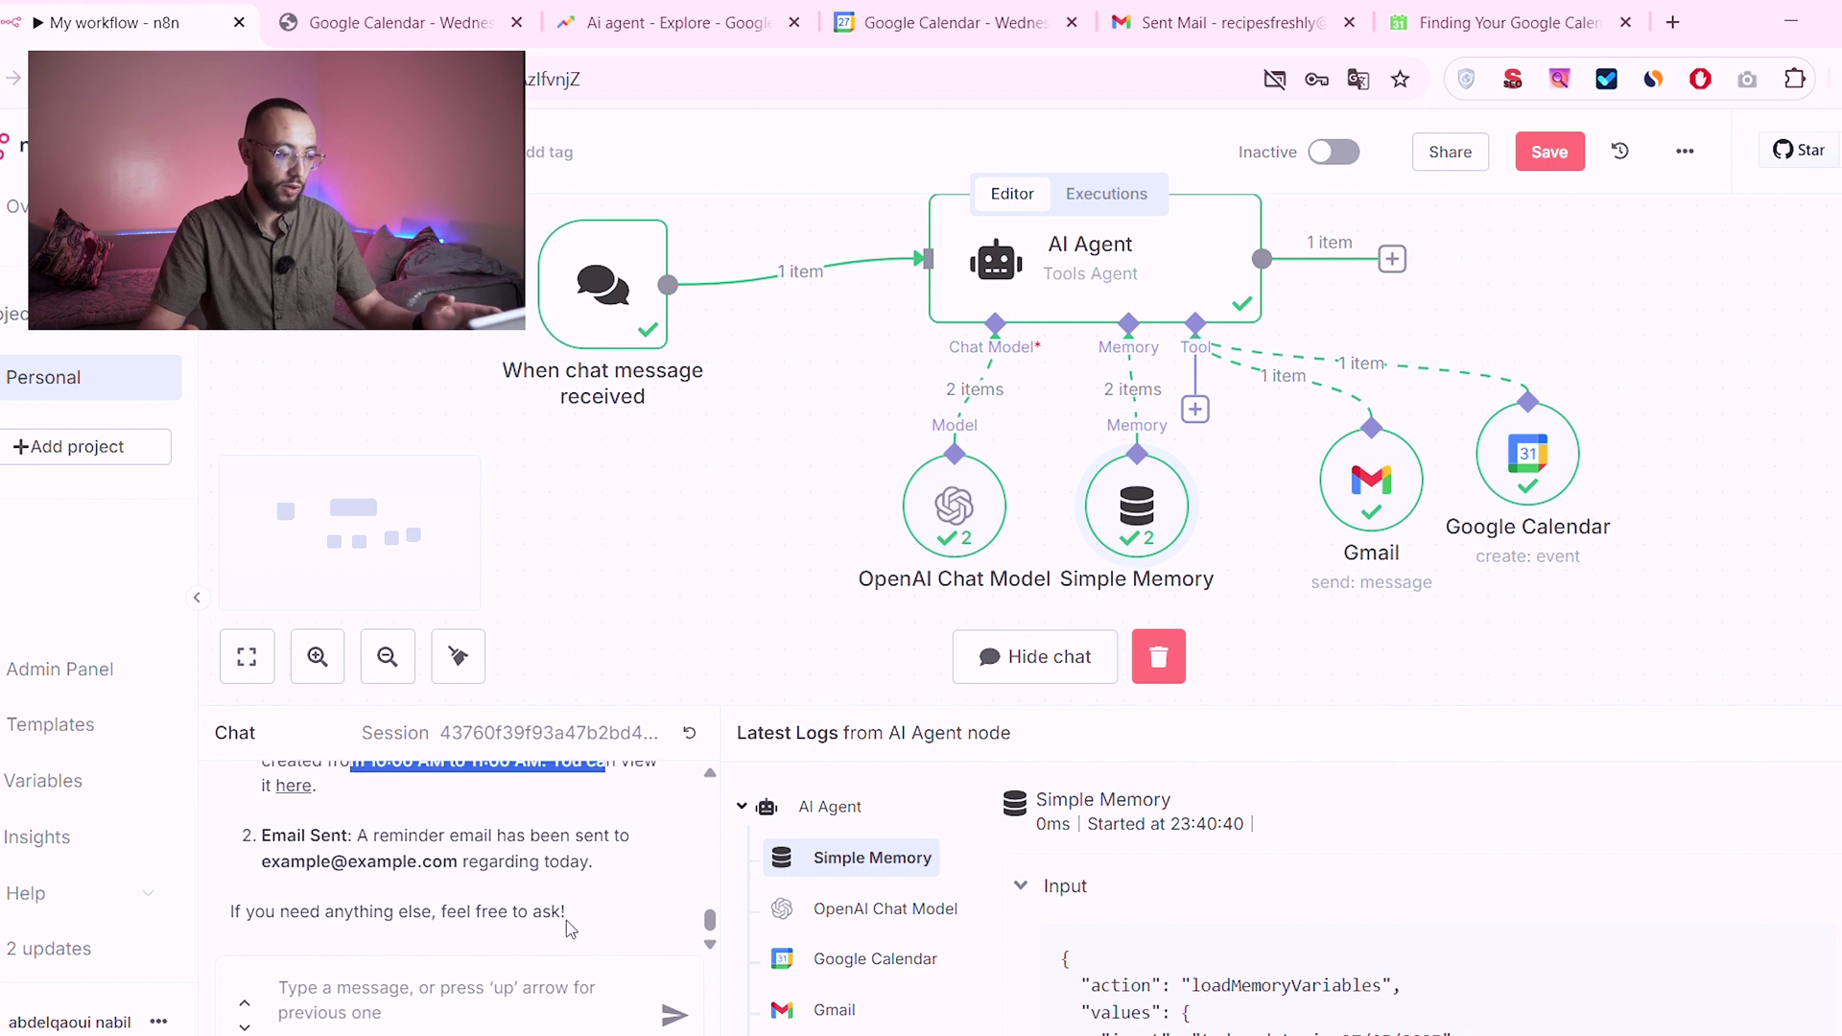
pyautogui.scroll(5, 574, 914)
pyautogui.scroll(2, 582, 921)
pyautogui.scroll(-1, 440, 906)
# Step: Paste the earlier meeting-reminder message into the chat, change 6 to 8, and send it
pyautogui.moveTo(411, 844); pyautogui.dragTo(426, 845)
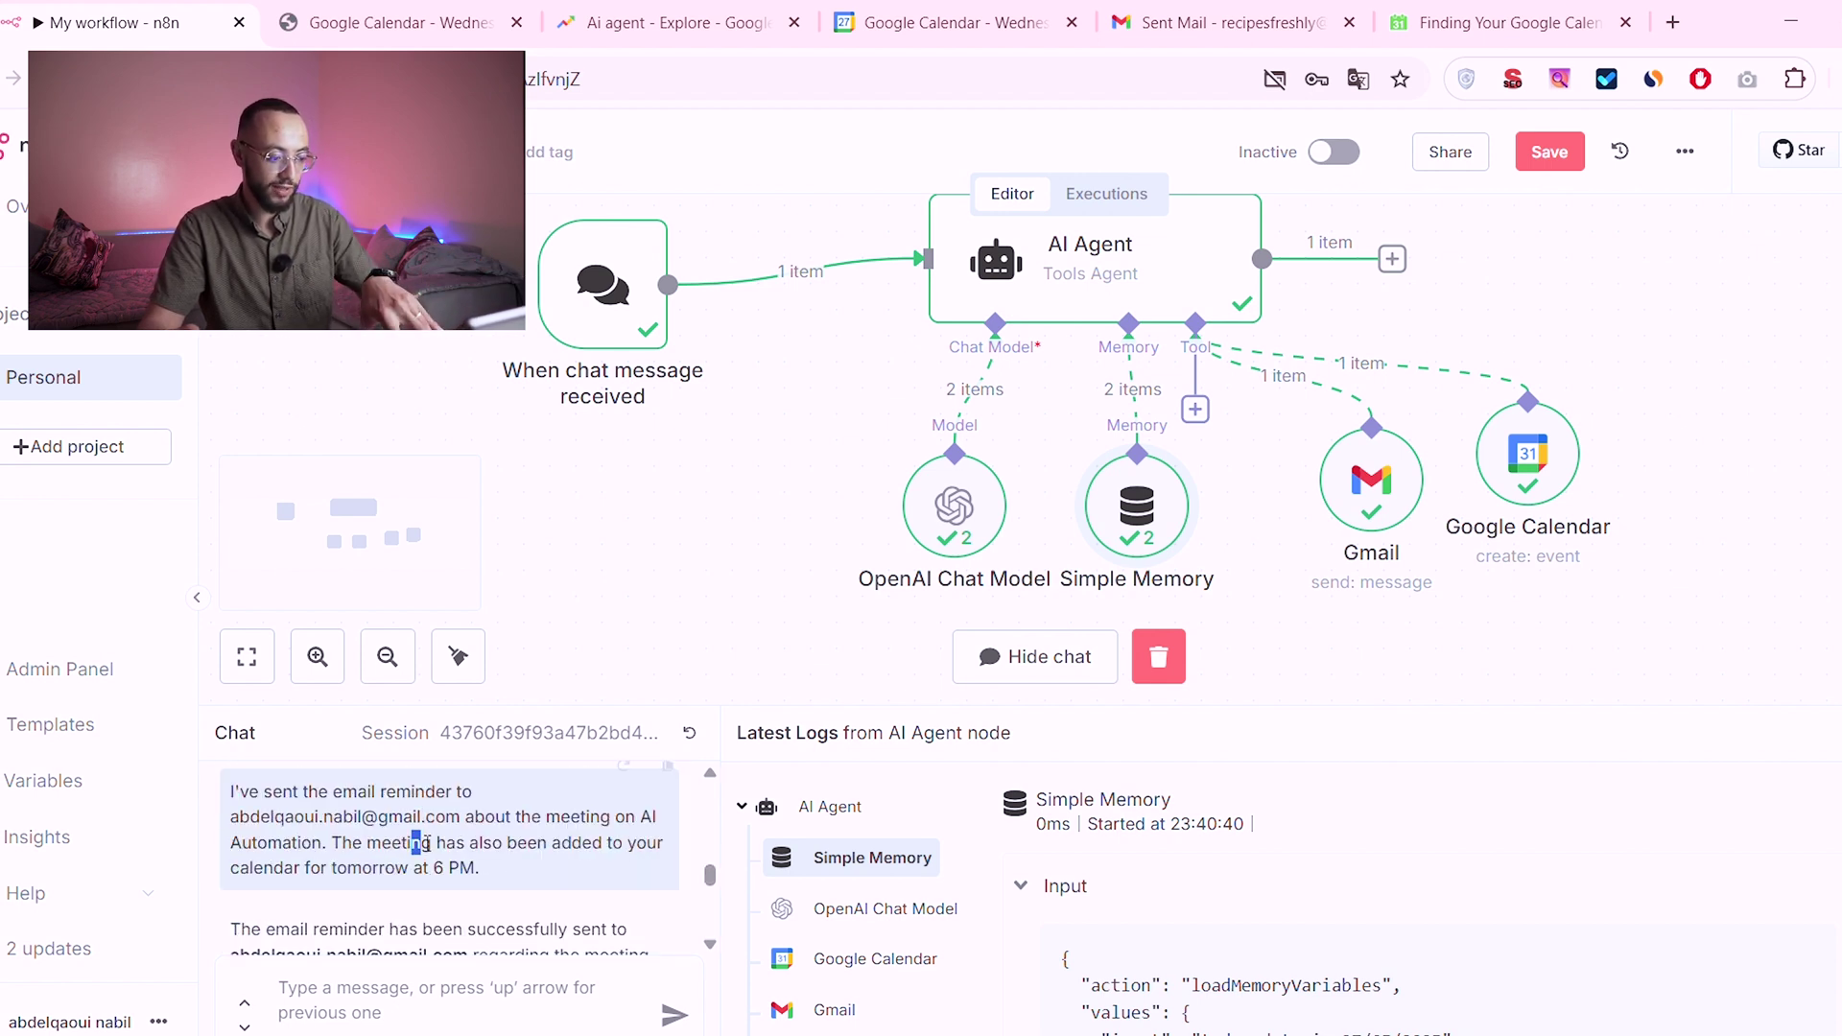
pyautogui.tripleClick(426, 845)
pyautogui.hotkey('ctrl', 'c')
pyautogui.click(412, 1002)
pyautogui.hotkey('ctrl', 'v')
pyautogui.doubleClick(502, 973)
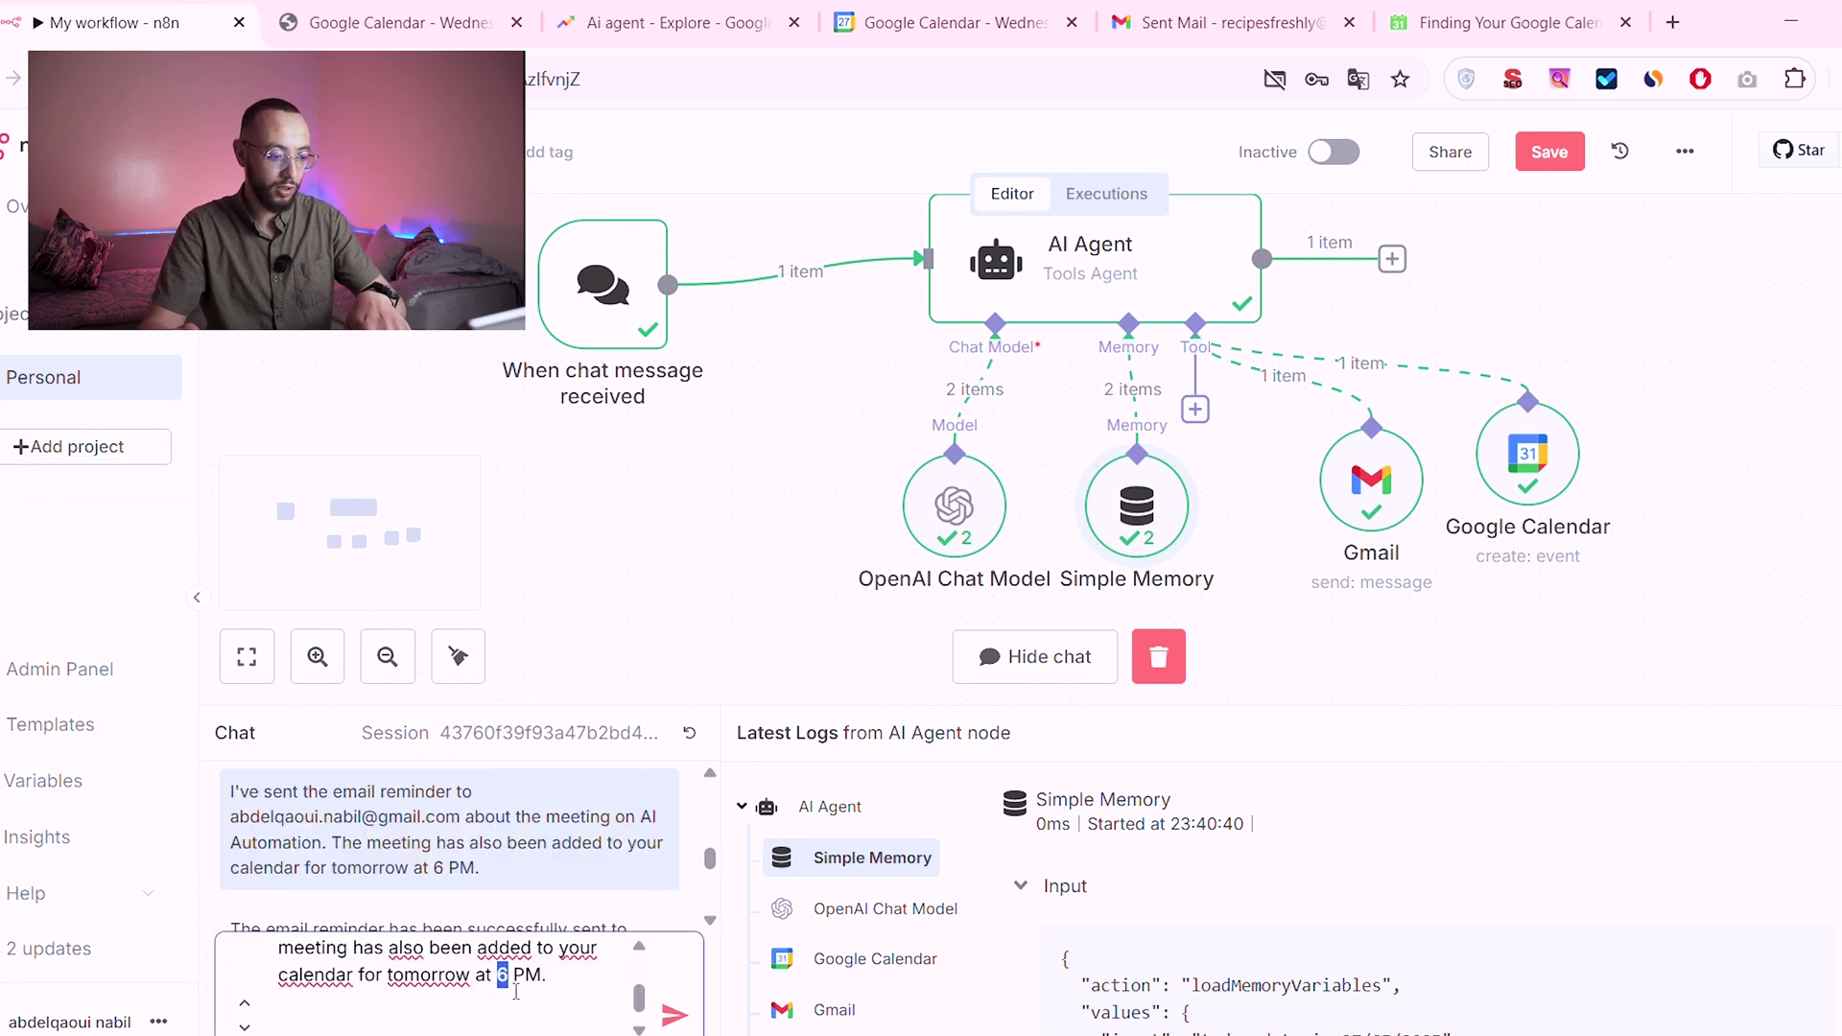
pyautogui.write('8')
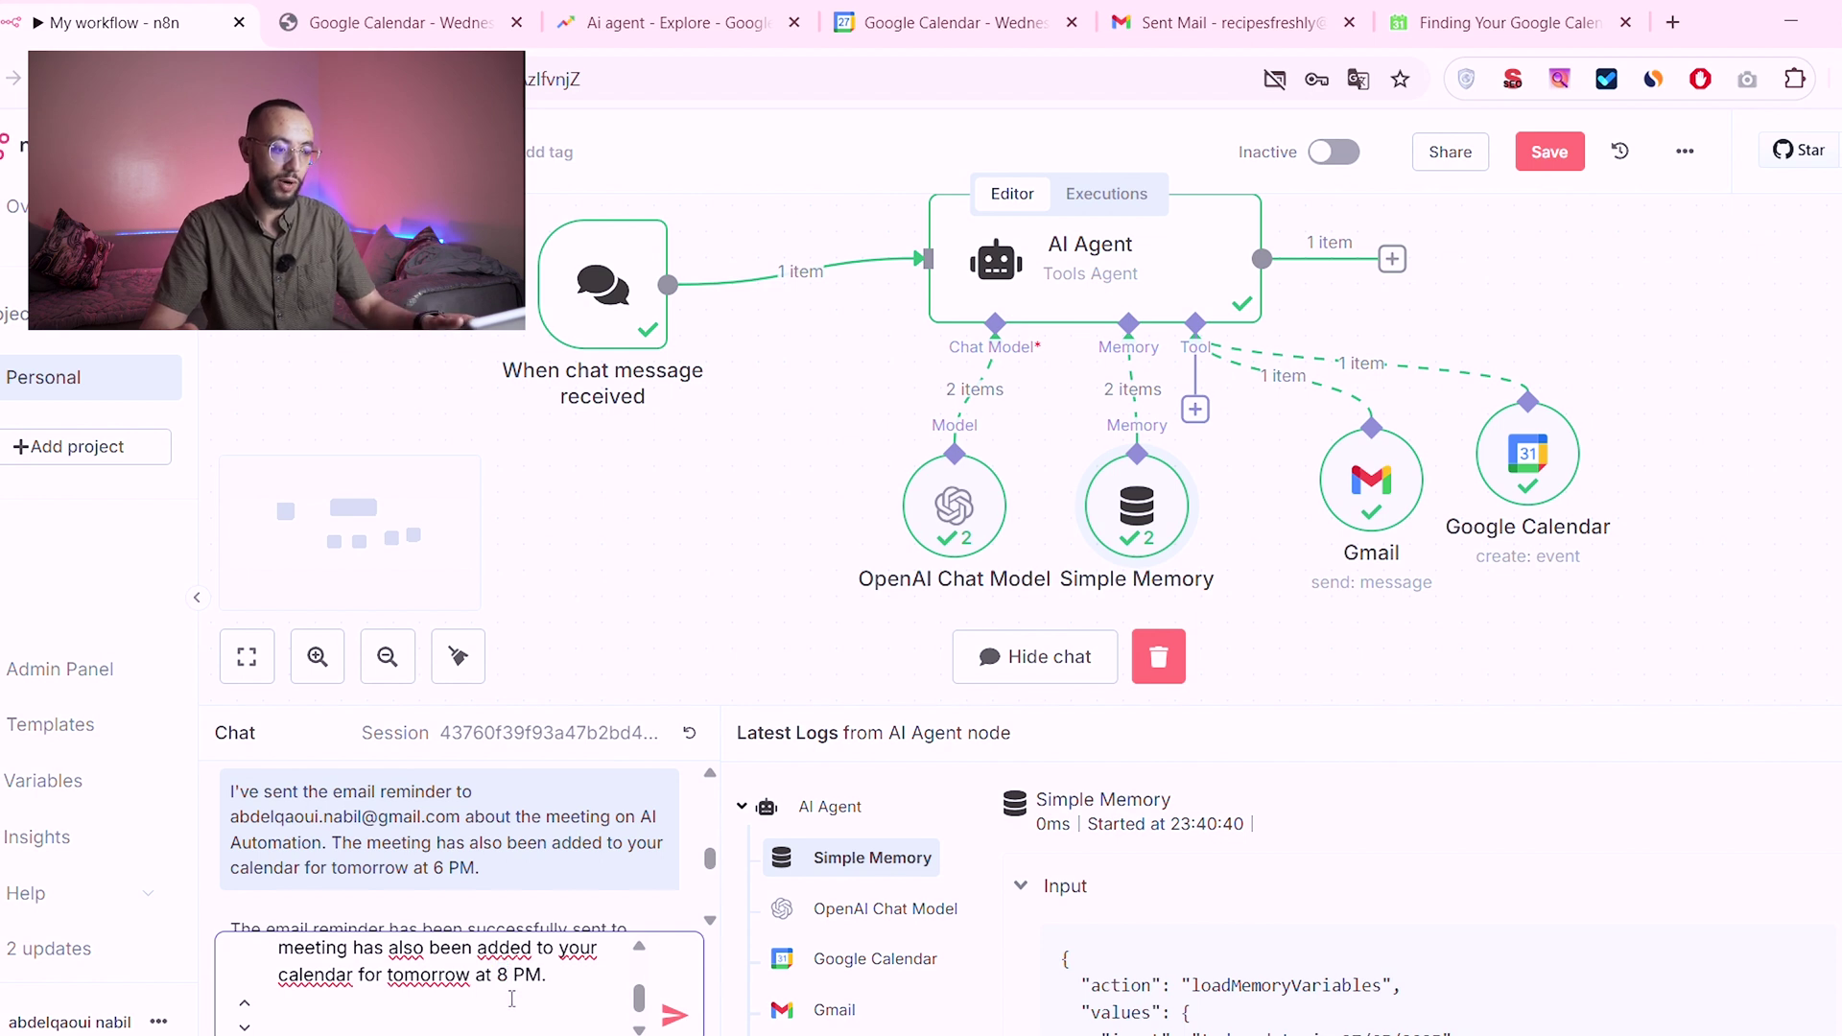
pyautogui.click(675, 1016)
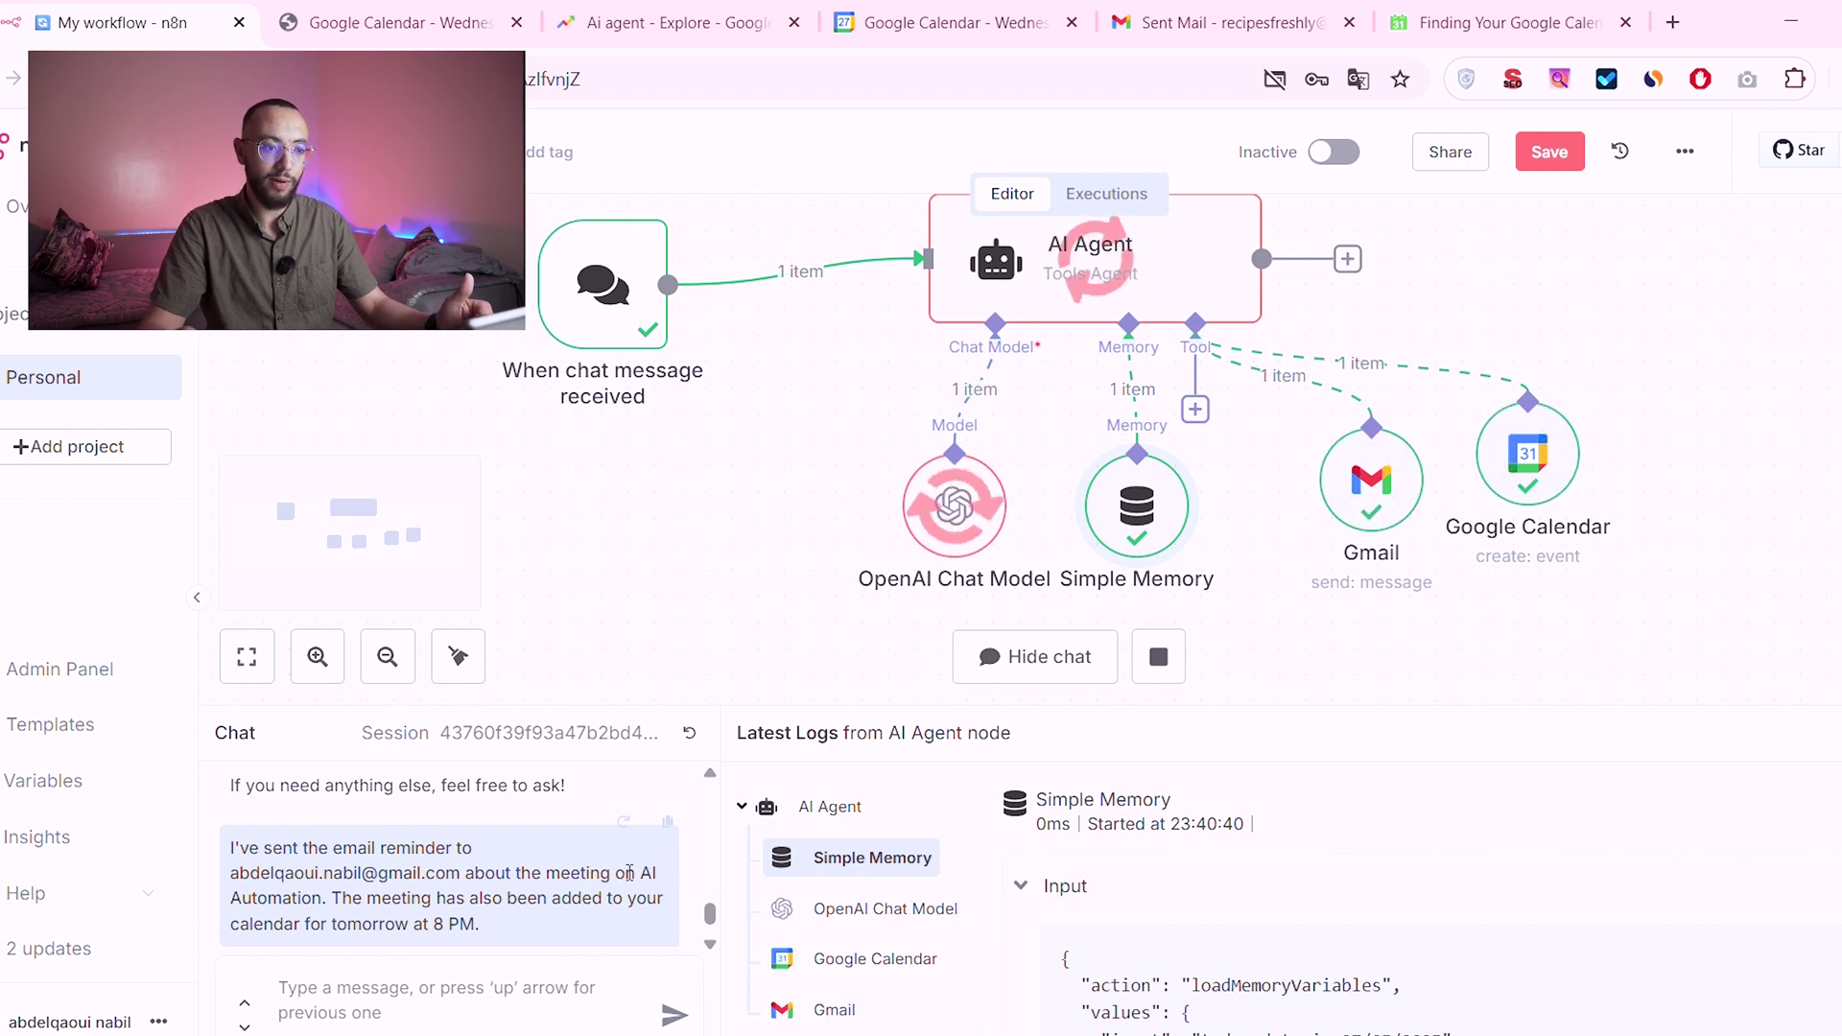
# Step: Open the untitled May 28, 8–9 PM event in Google Calendar, close it, and switch back to n8n
pyautogui.click(989, 9)
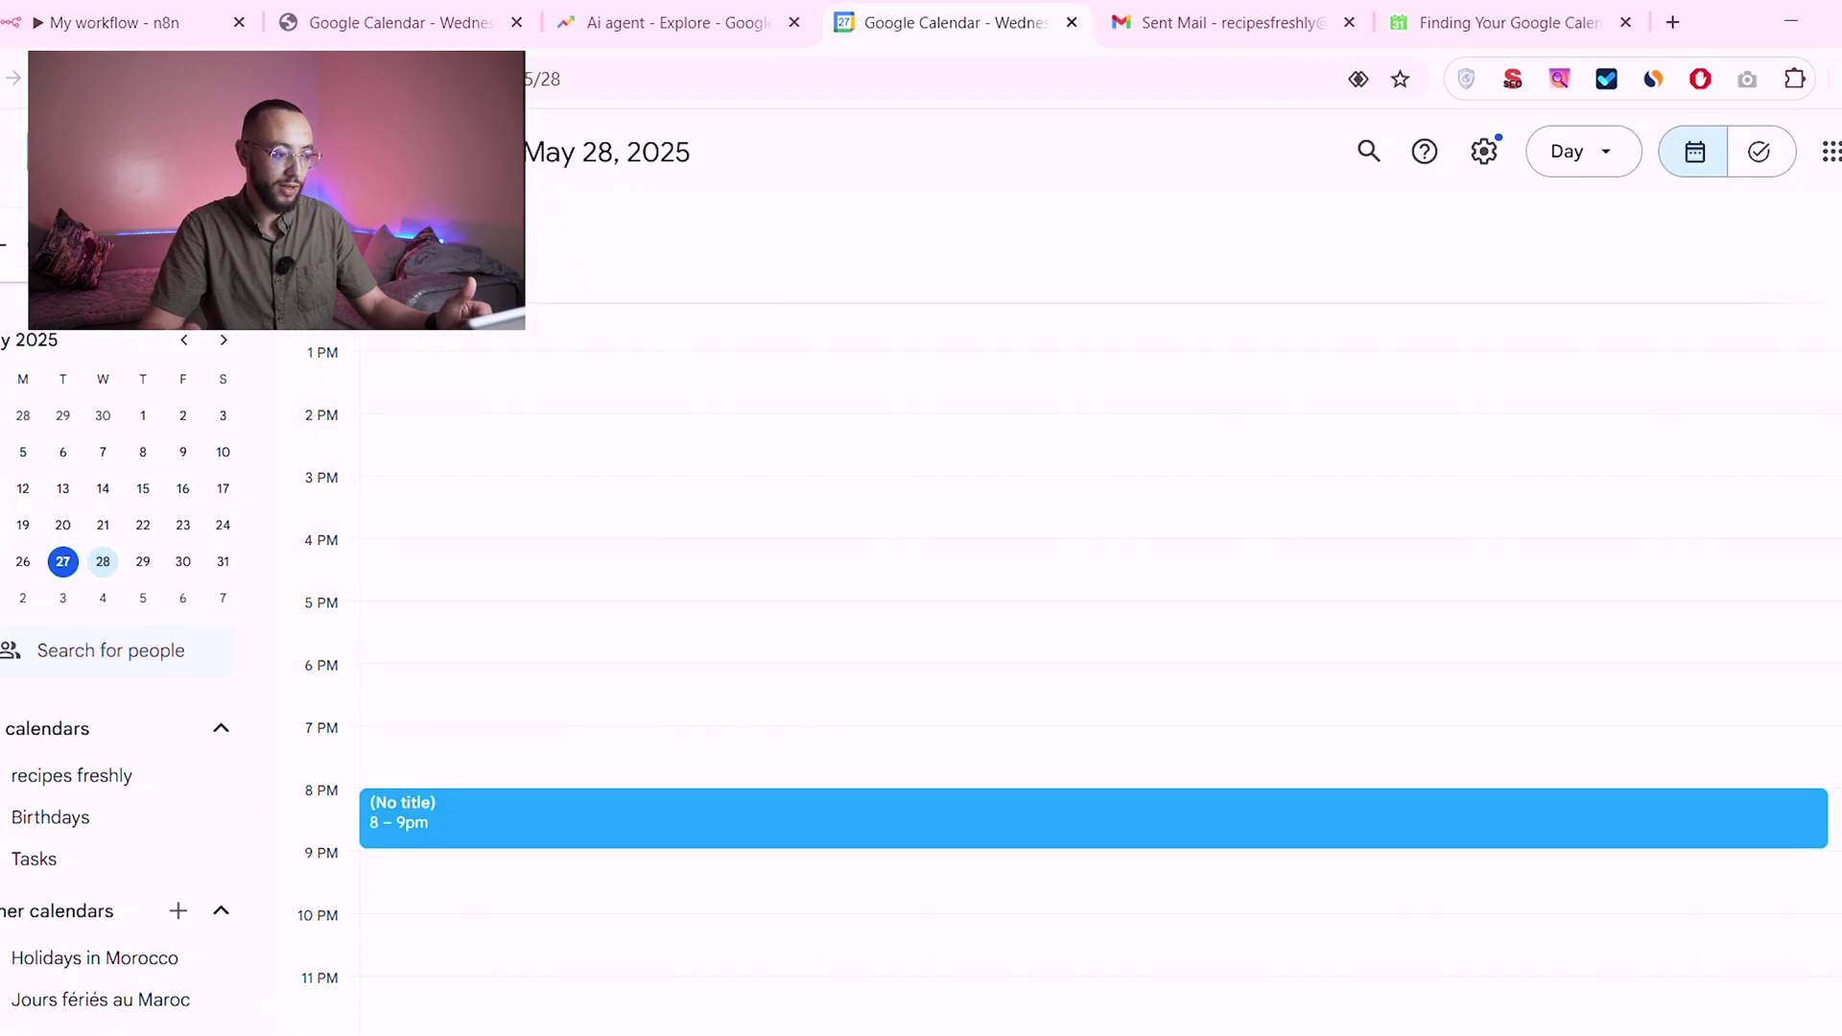
pyautogui.click(457, 833)
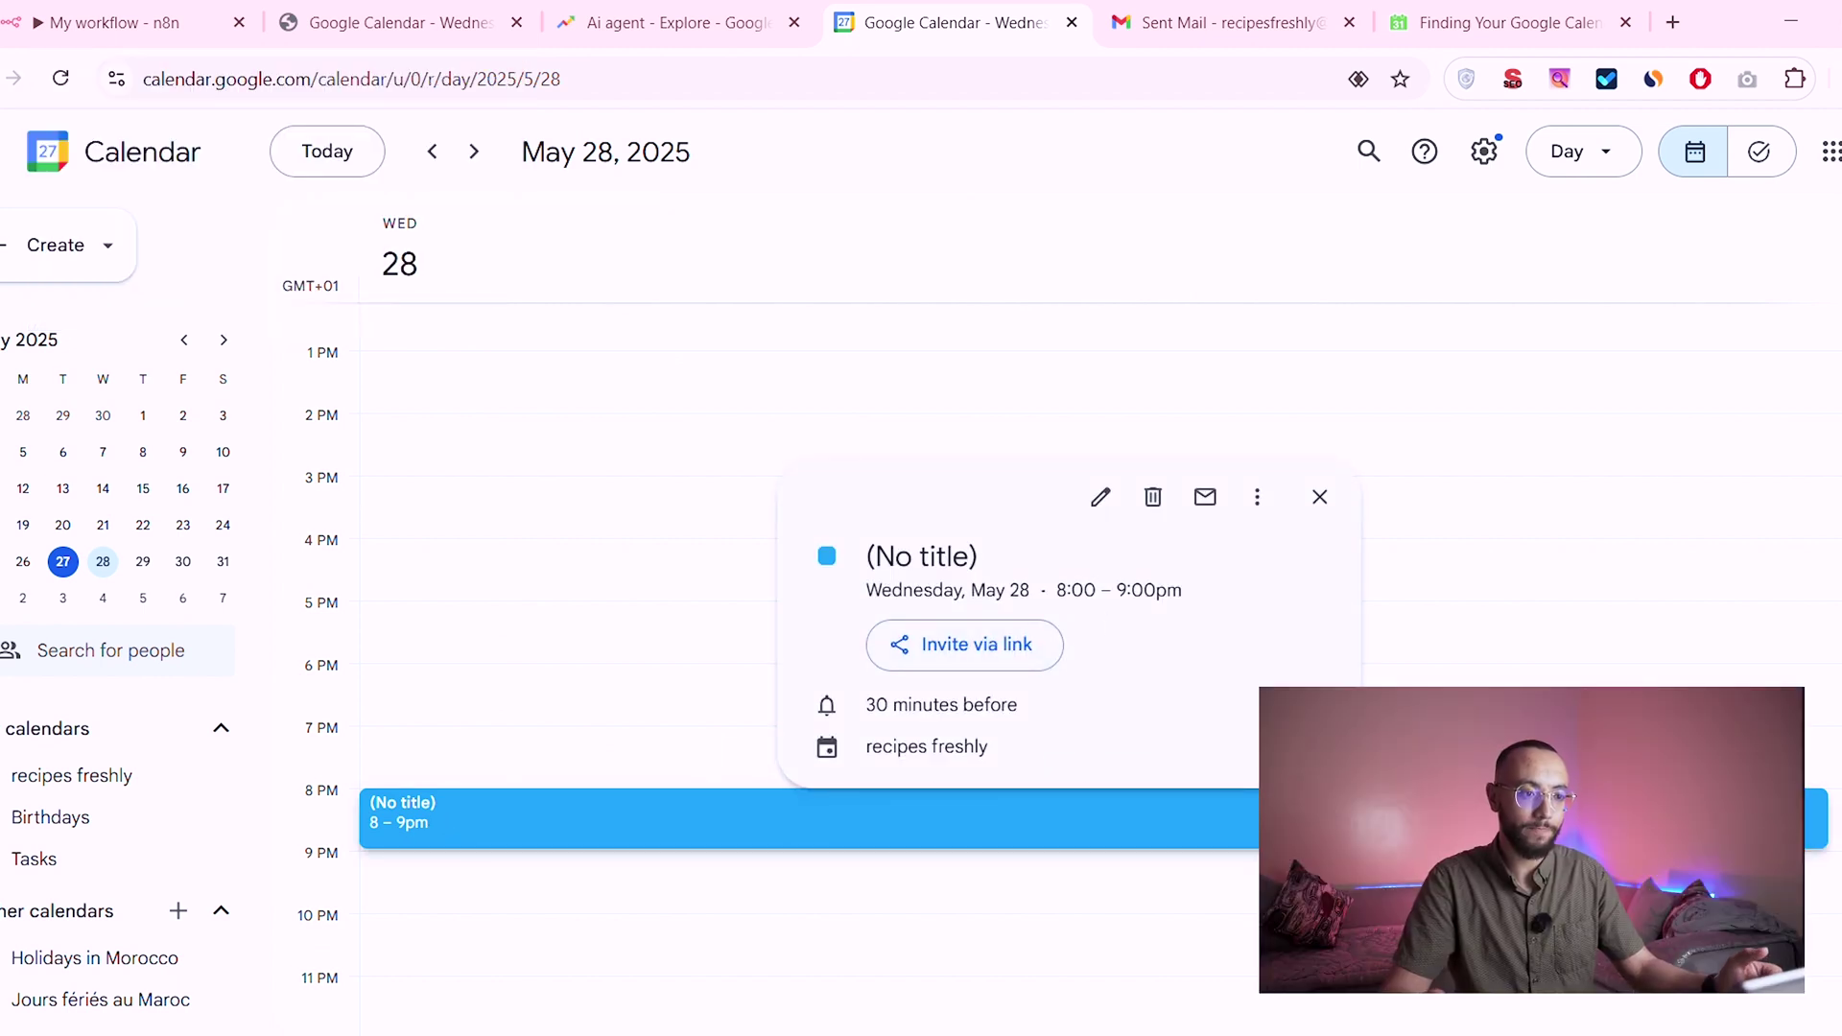
pyautogui.click(1155, 308)
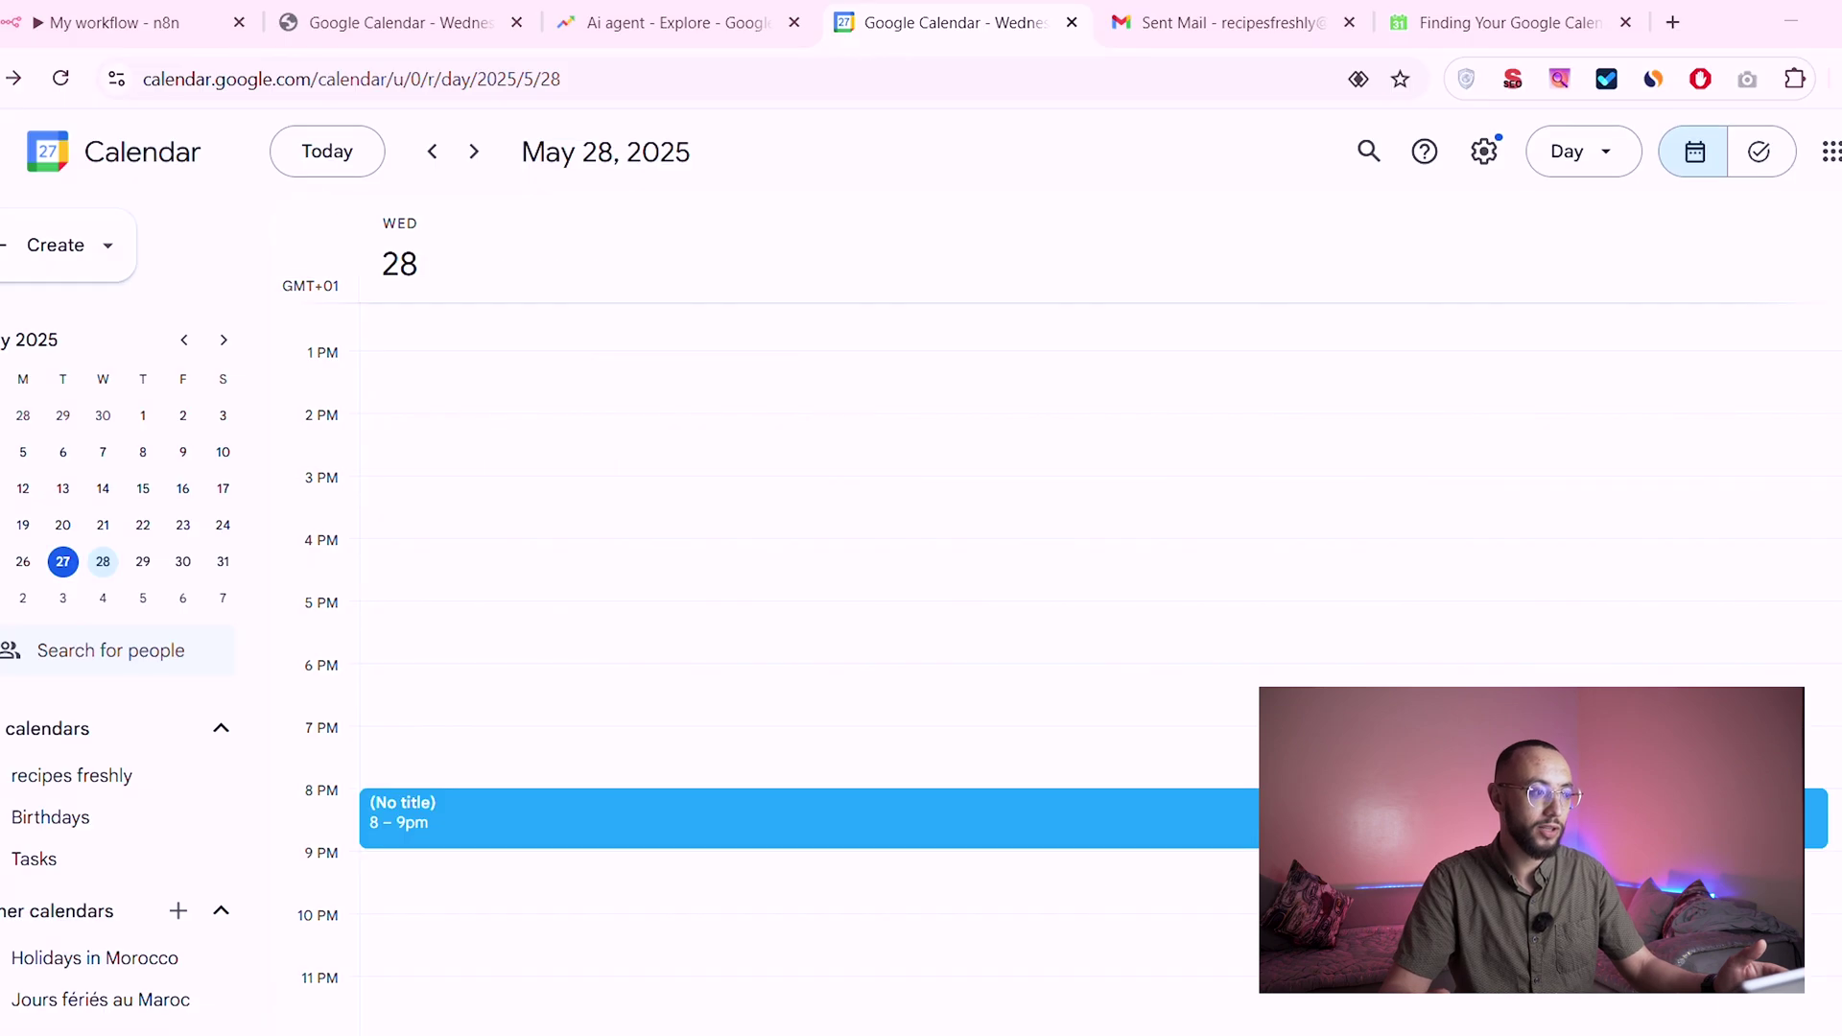
pyautogui.click(115, 22)
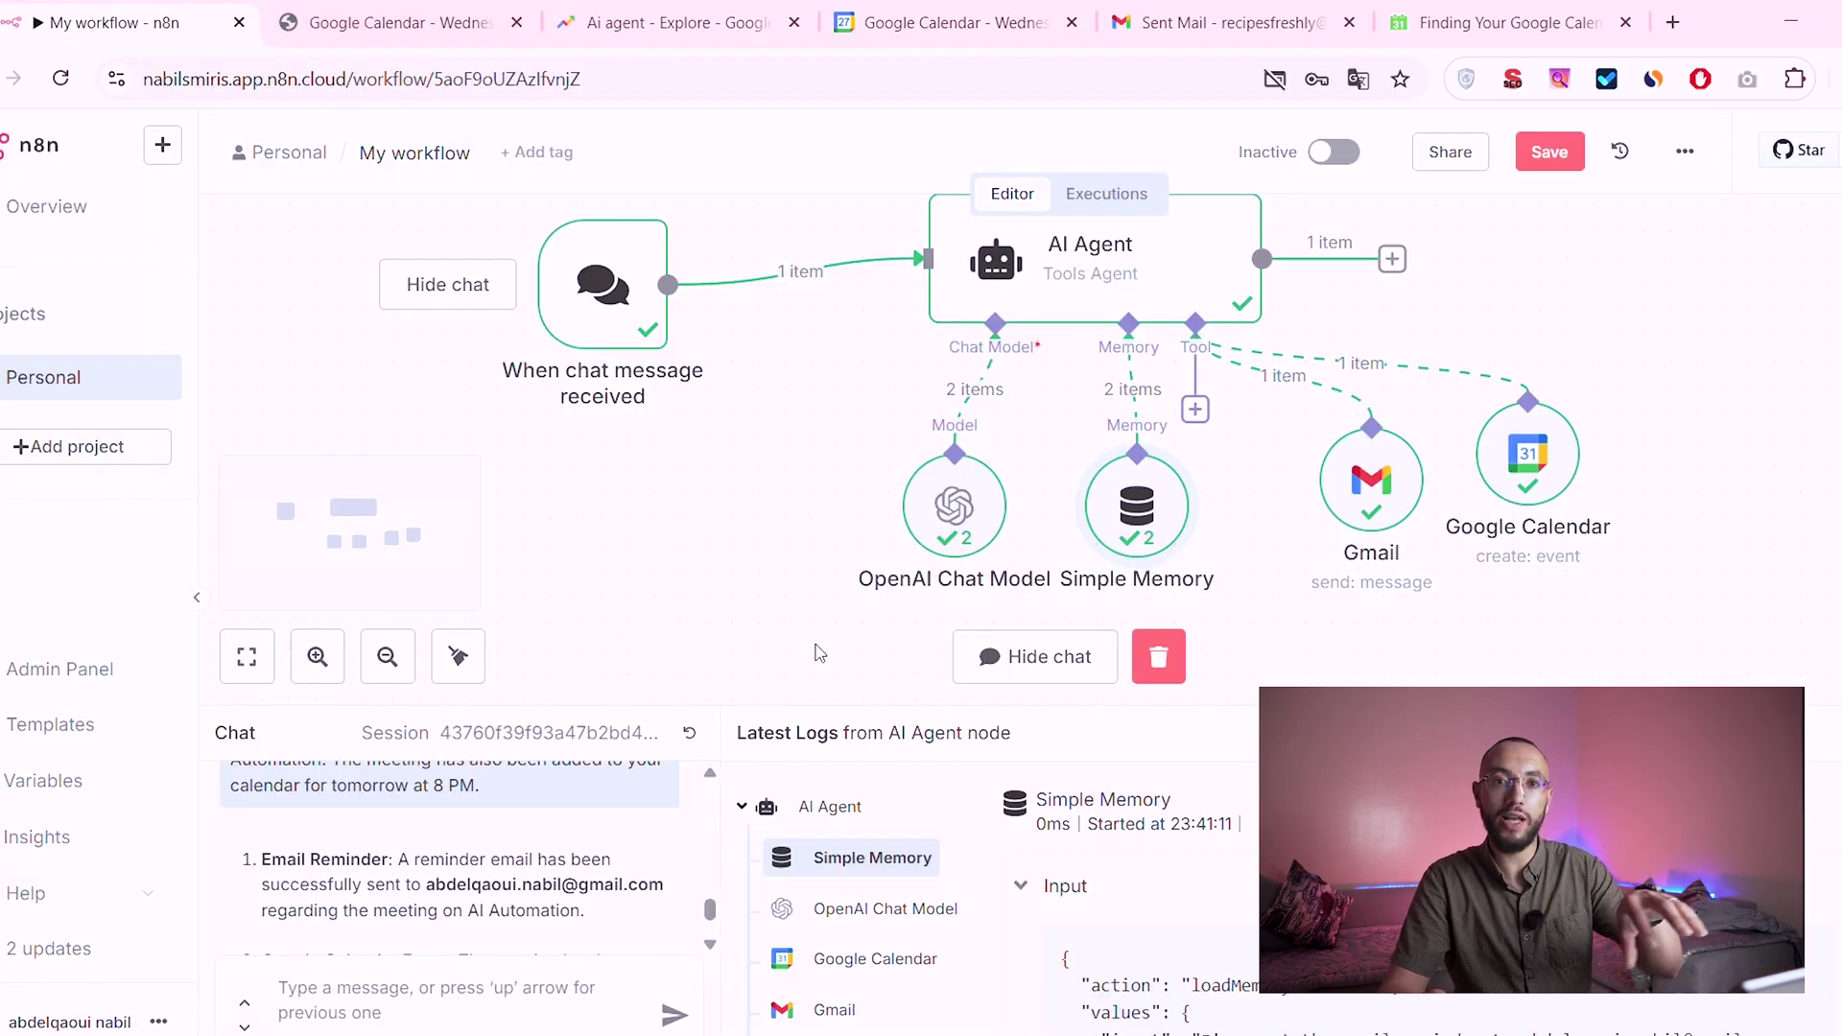
pyautogui.scroll(1, 818, 654)
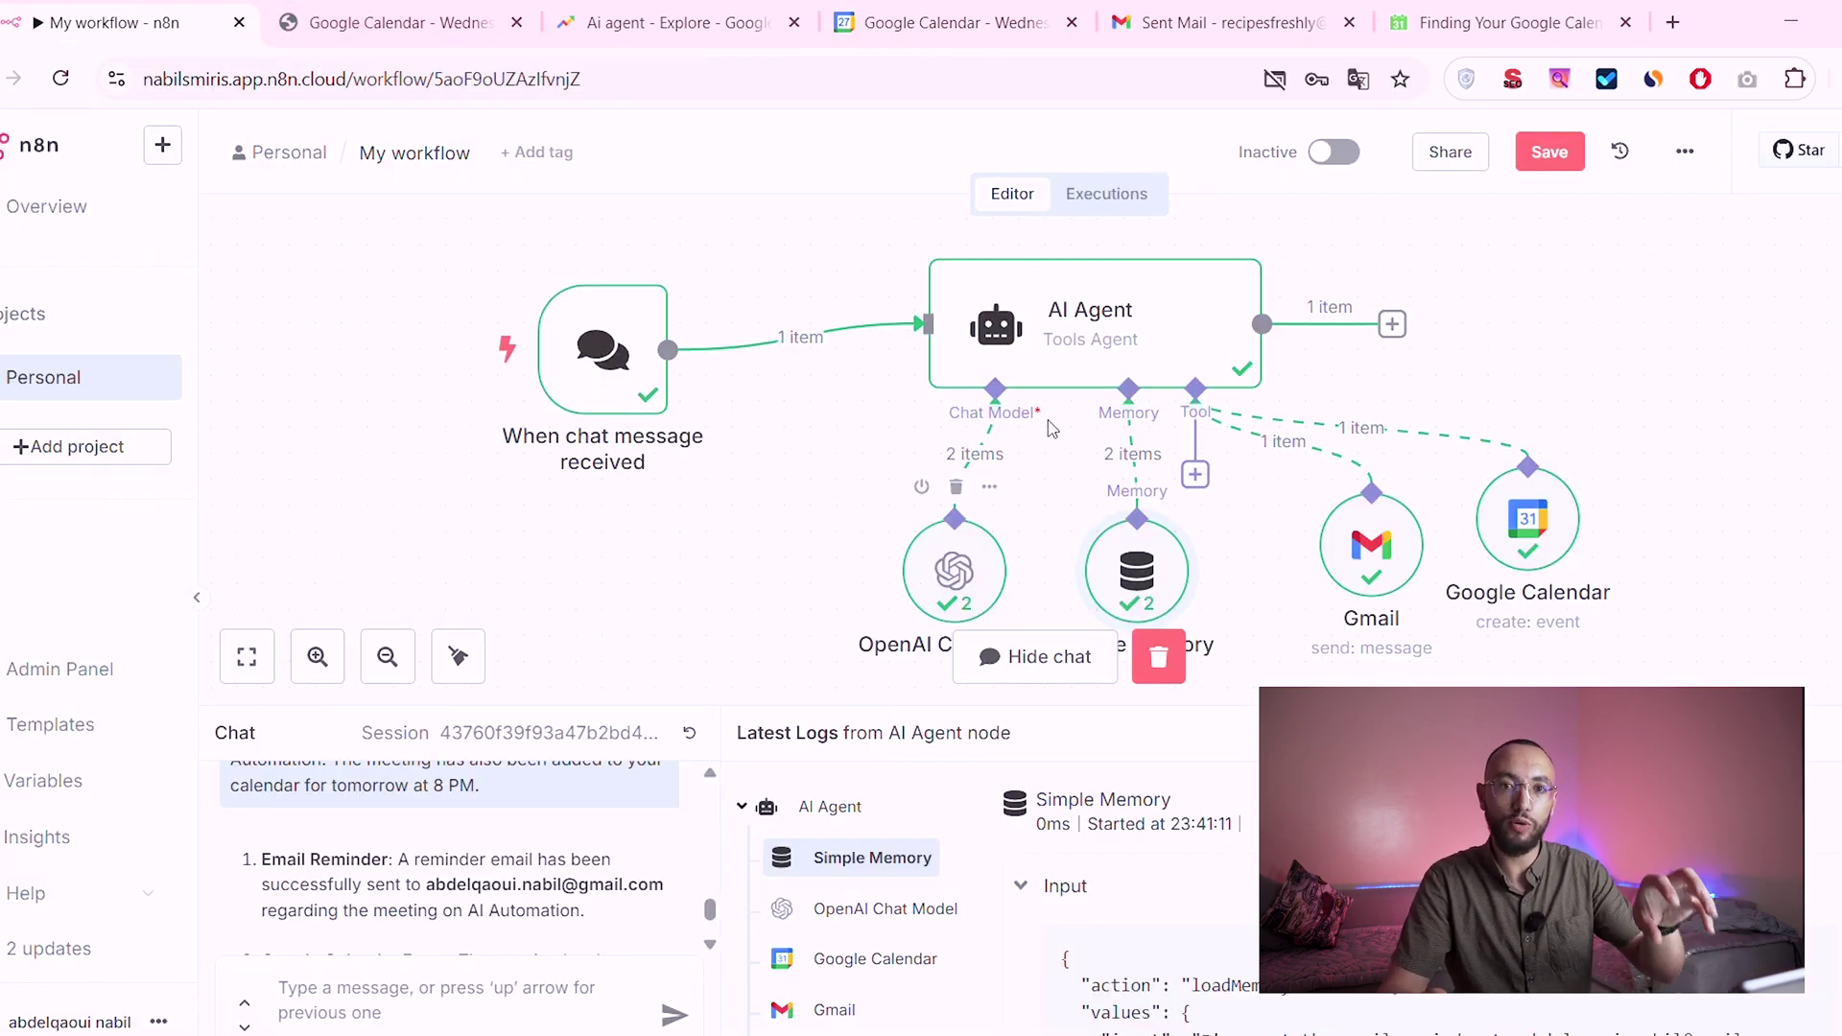